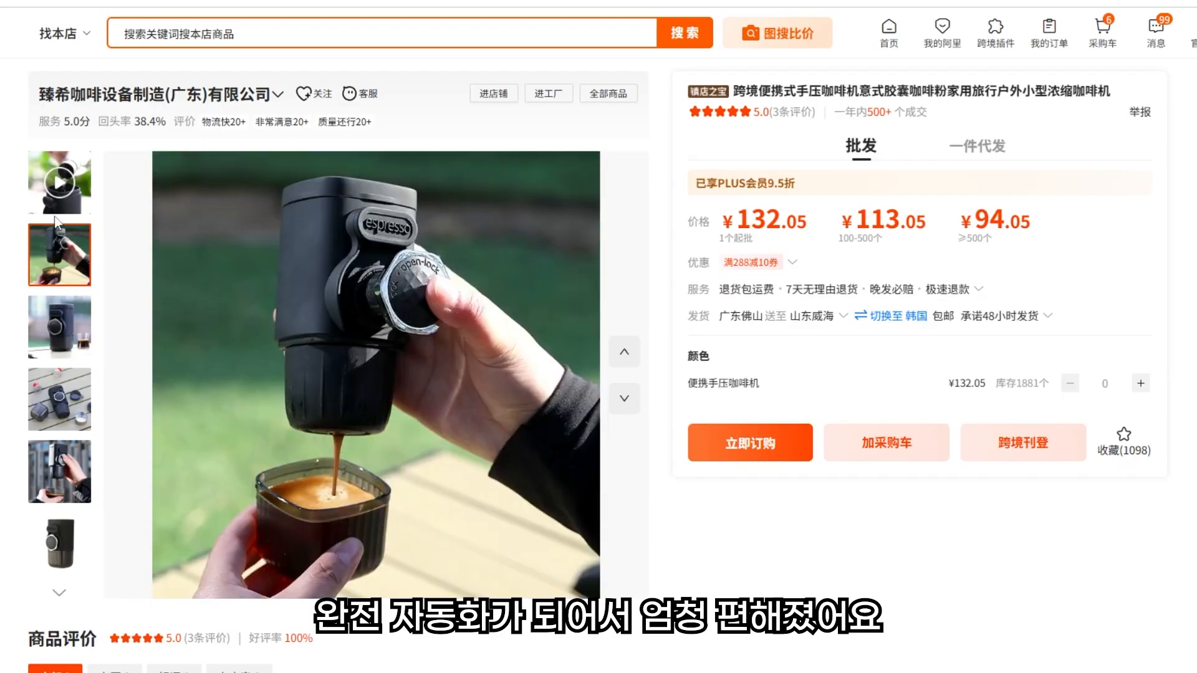
Collect the portable espresso machine from its 1688 product page and open it for editing from Windly's collected products.
click(74, 174)
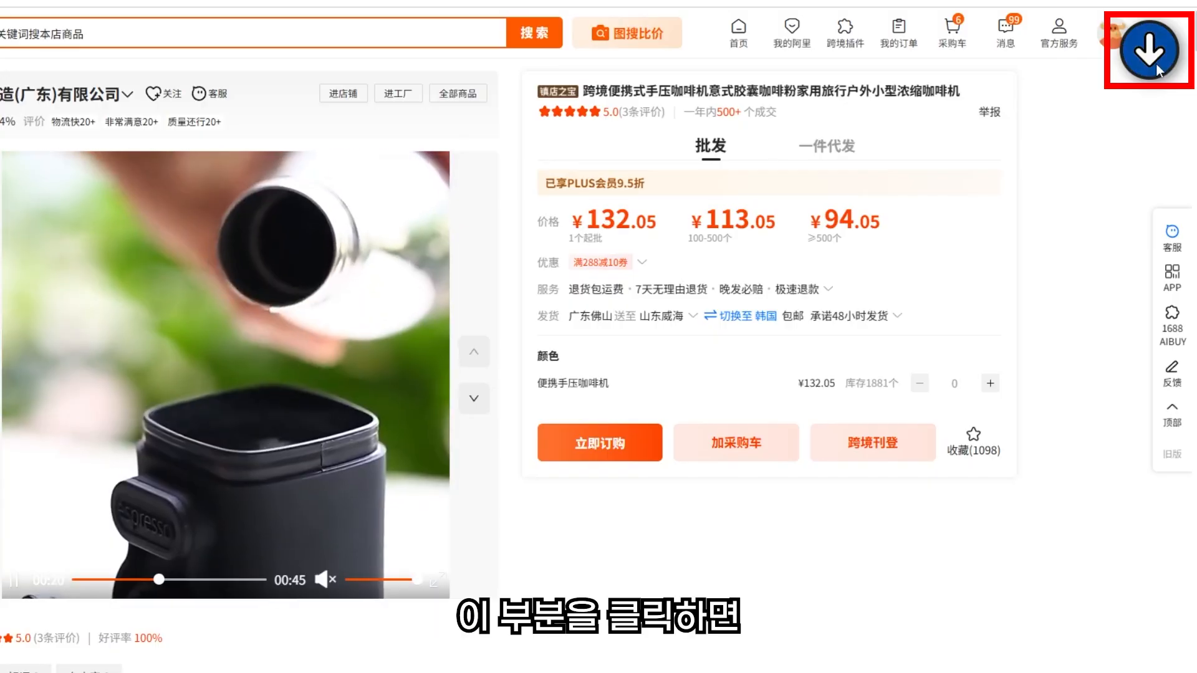
click(1158, 68)
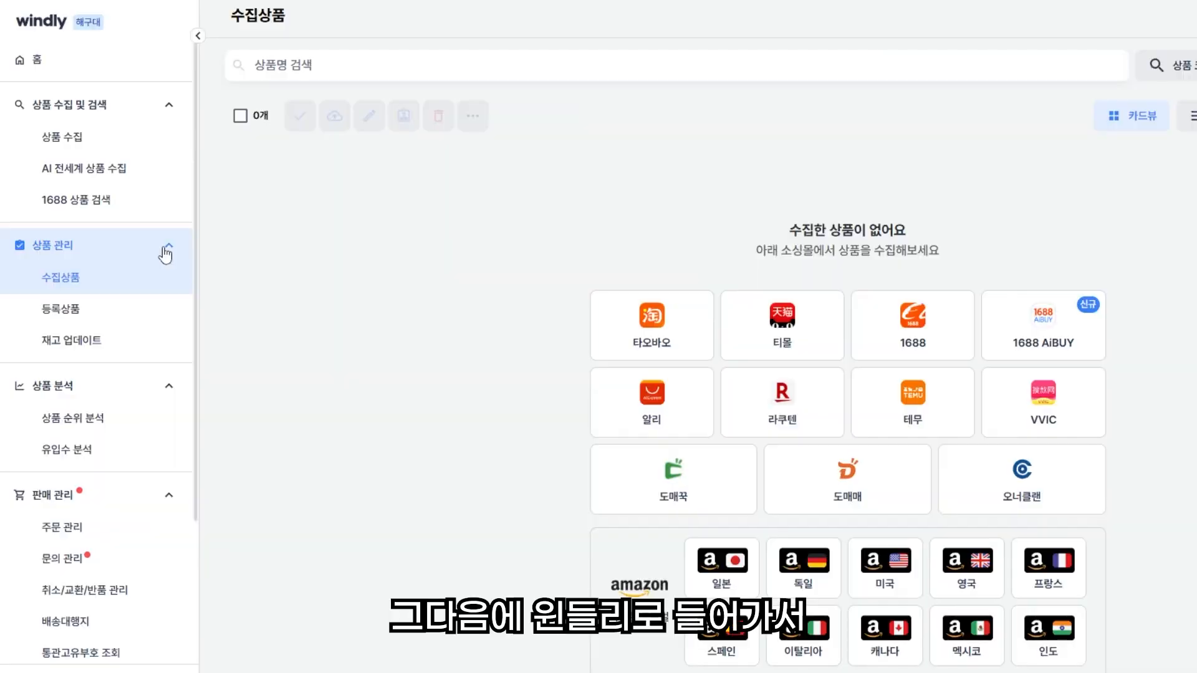
click(145, 279)
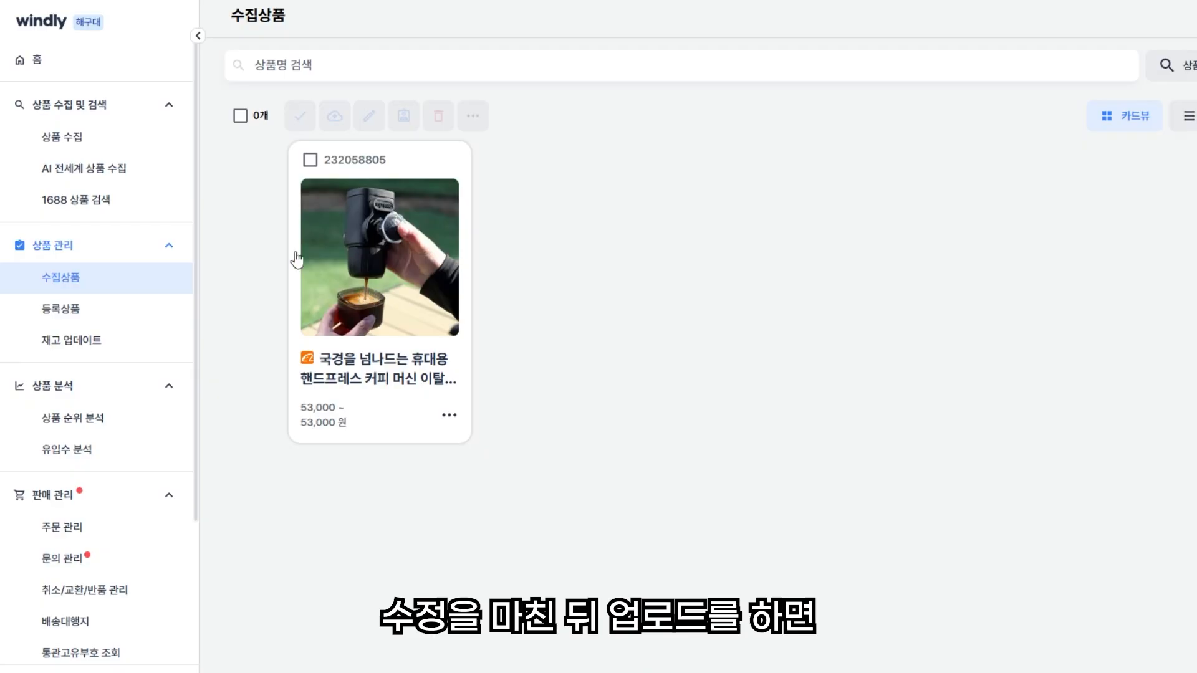
click(378, 257)
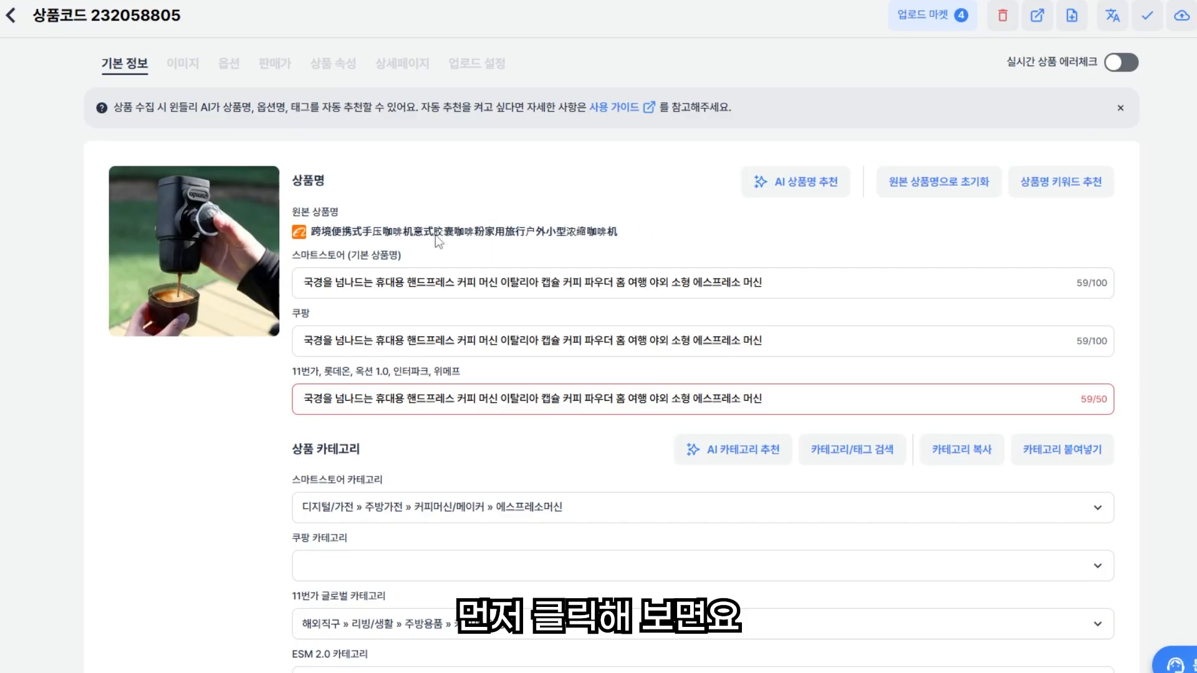
Replace the translated product name for all markets with the AI-recommended product name.
drag(802, 283, 298, 284)
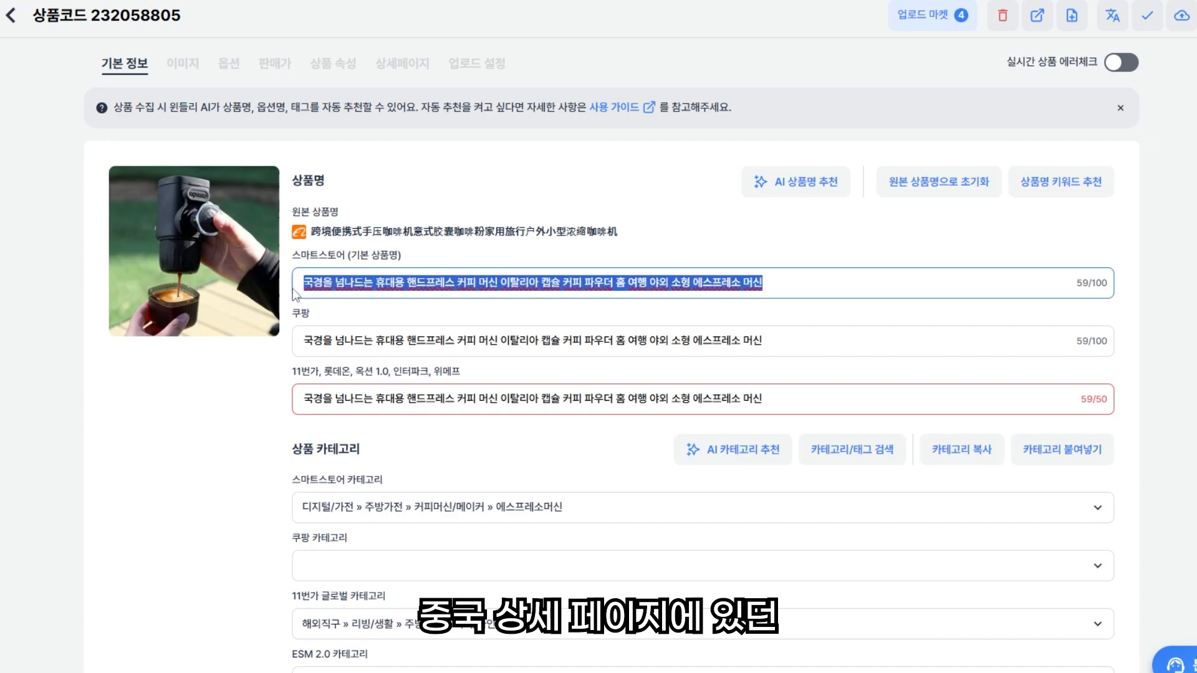
click(783, 277)
drag(783, 277, 443, 278)
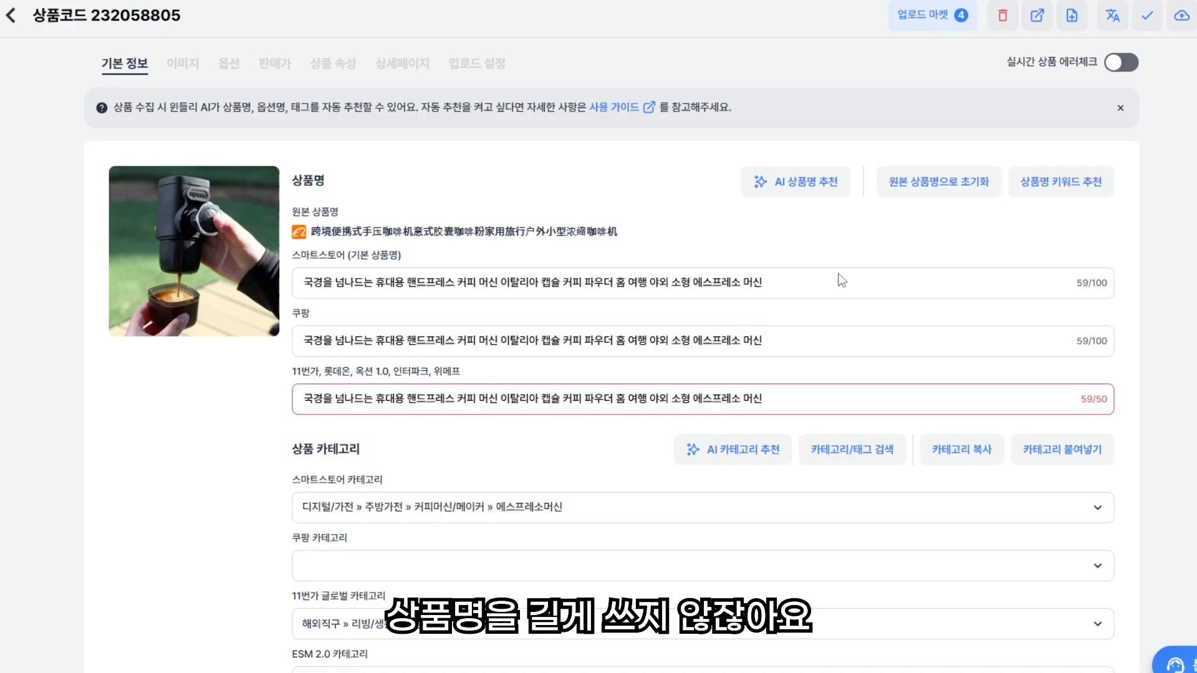
click(785, 191)
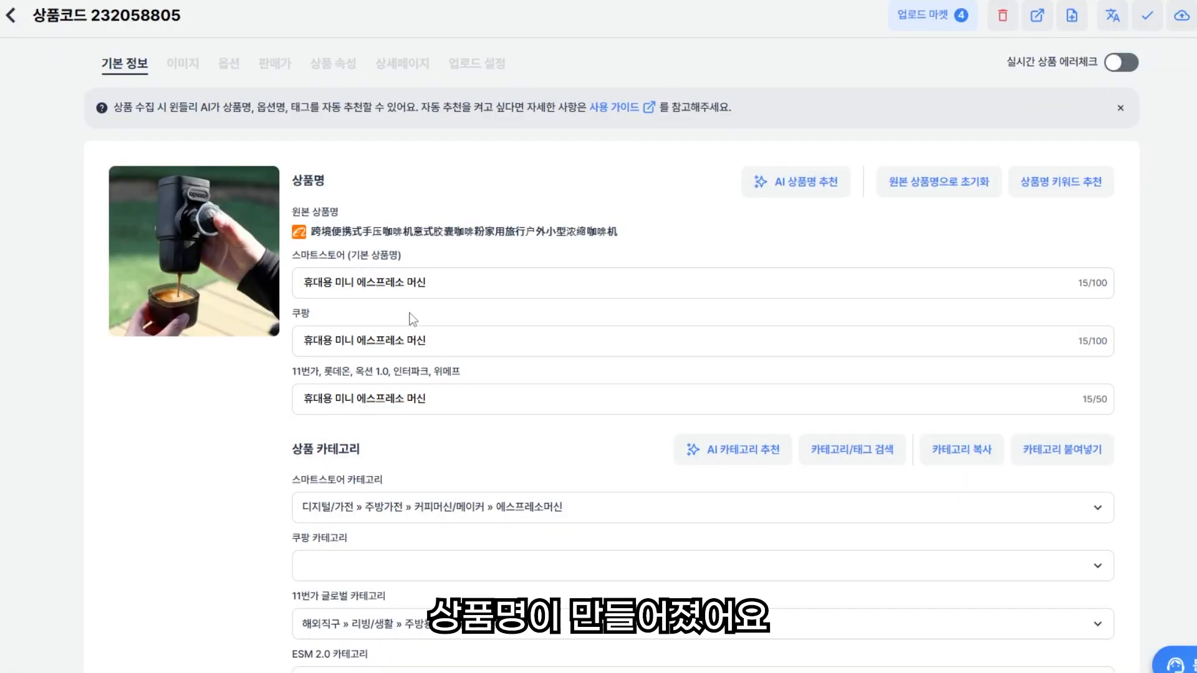
Fill in the market categories for the product with the AI category recommendation.
scroll(571, 372, down, 1)
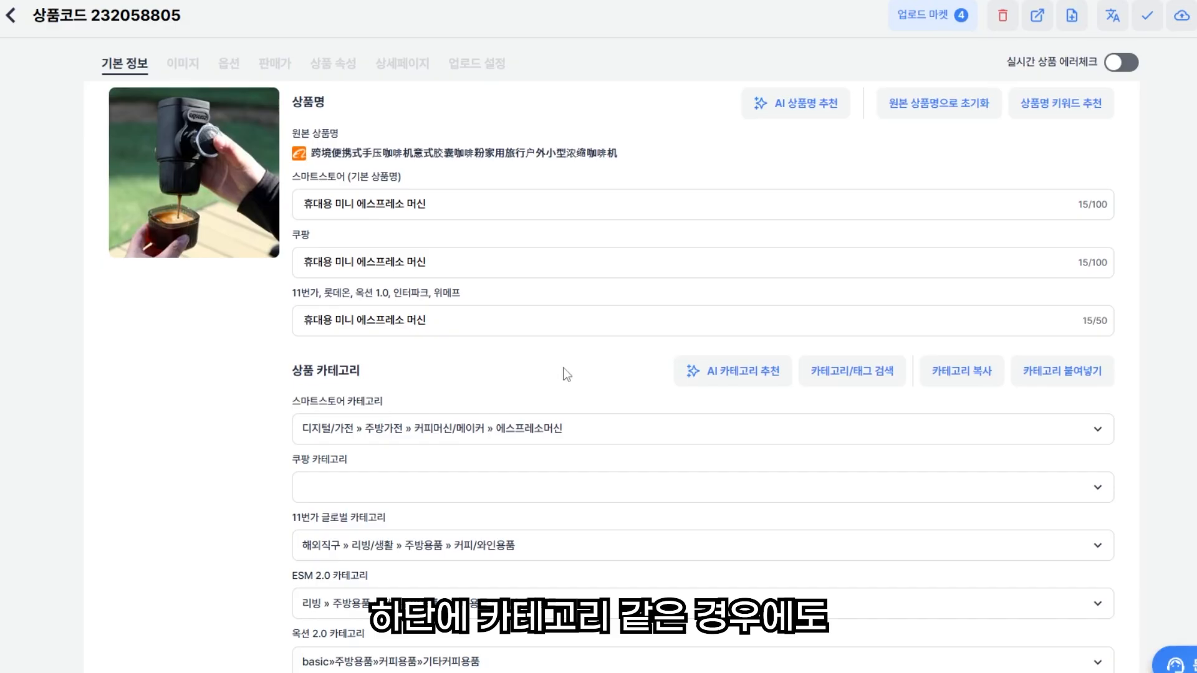
scroll(561, 374, down, 4)
scroll(552, 373, up, 3)
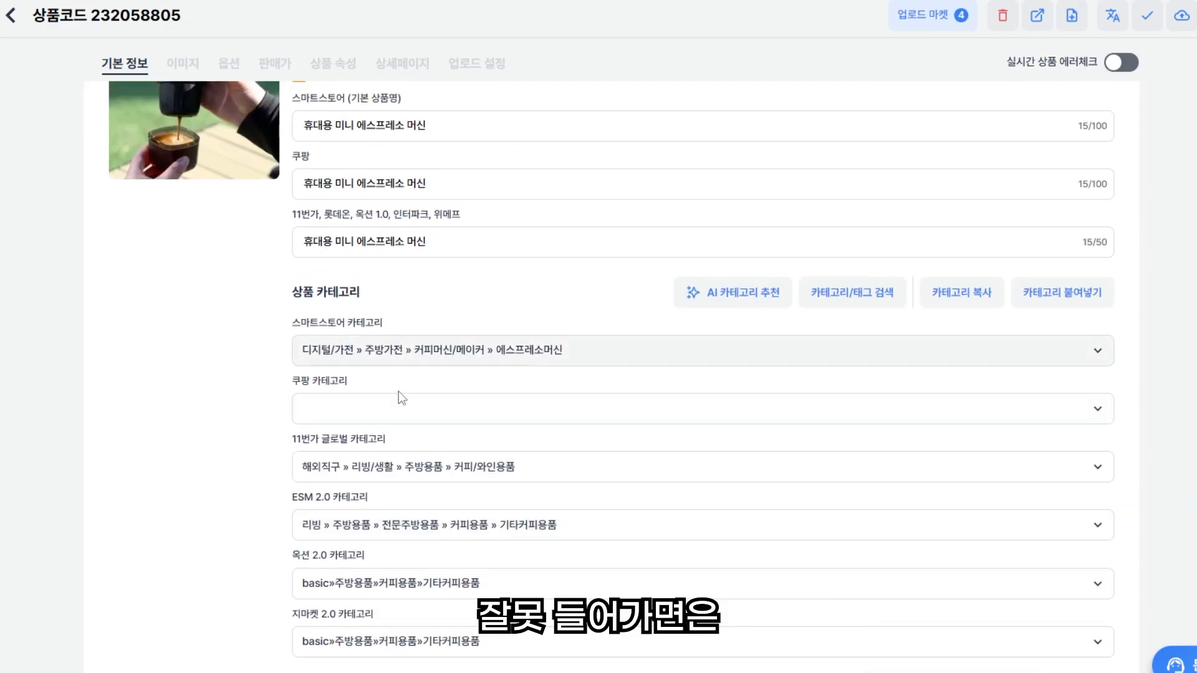
click(389, 410)
click(388, 414)
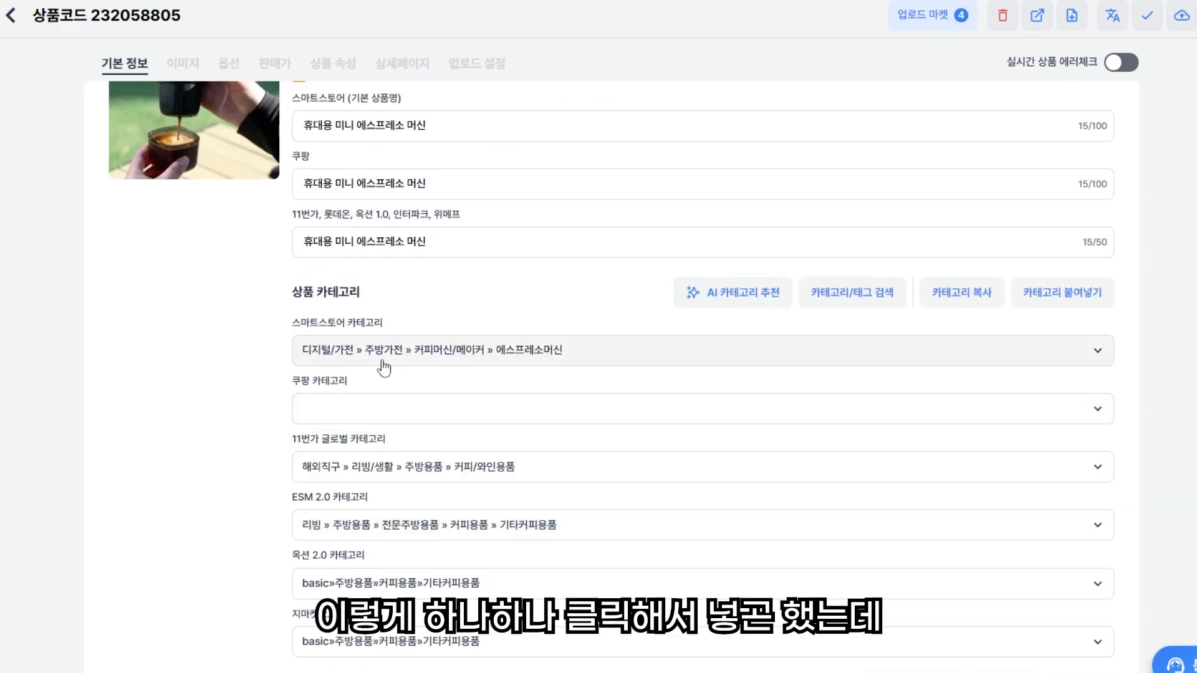
click(720, 302)
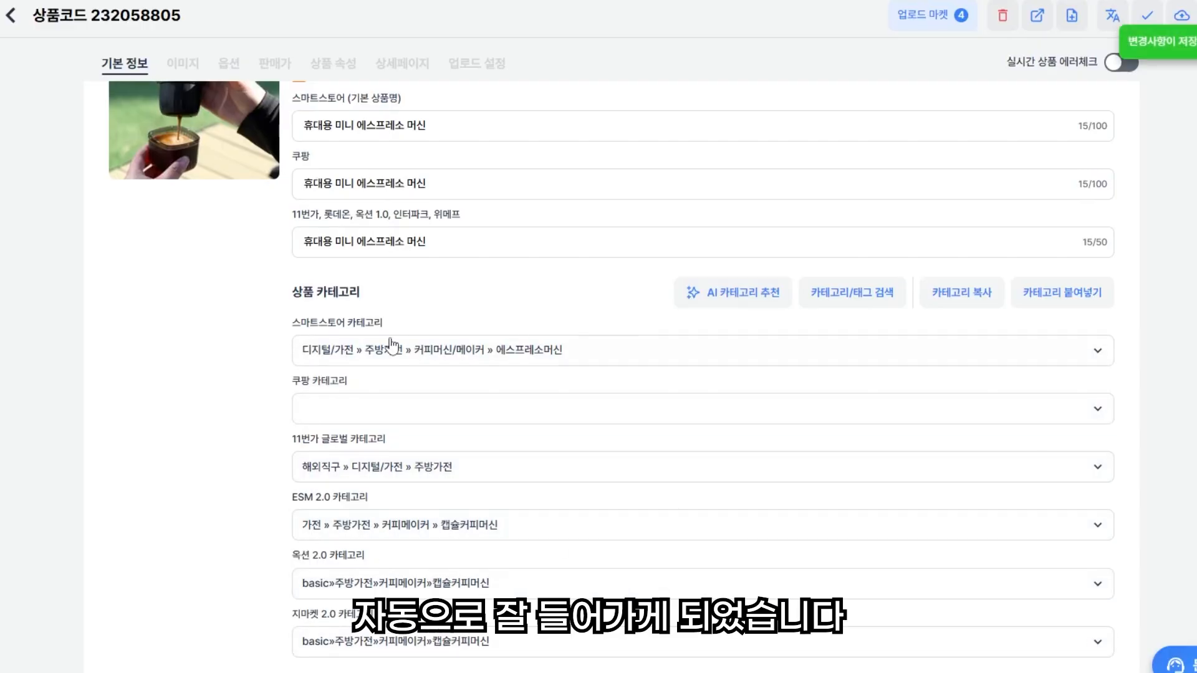
Check which recommended categories are offered for the 11번가 global category.
scroll(524, 374, down, 1)
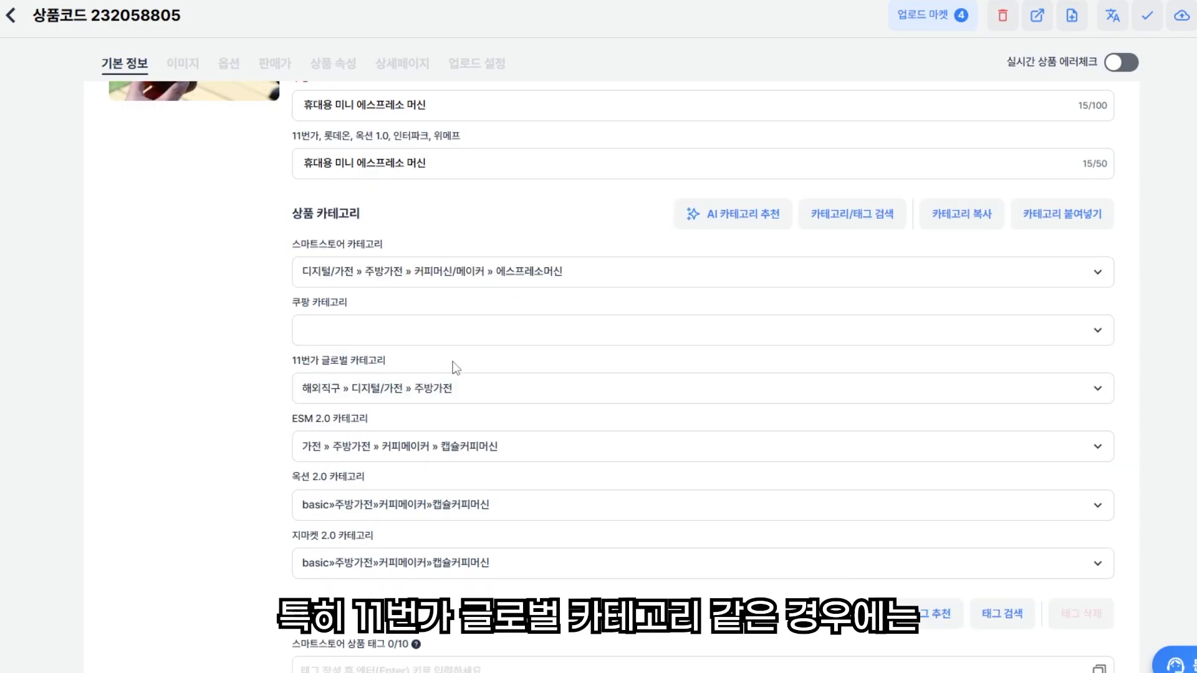
click(444, 391)
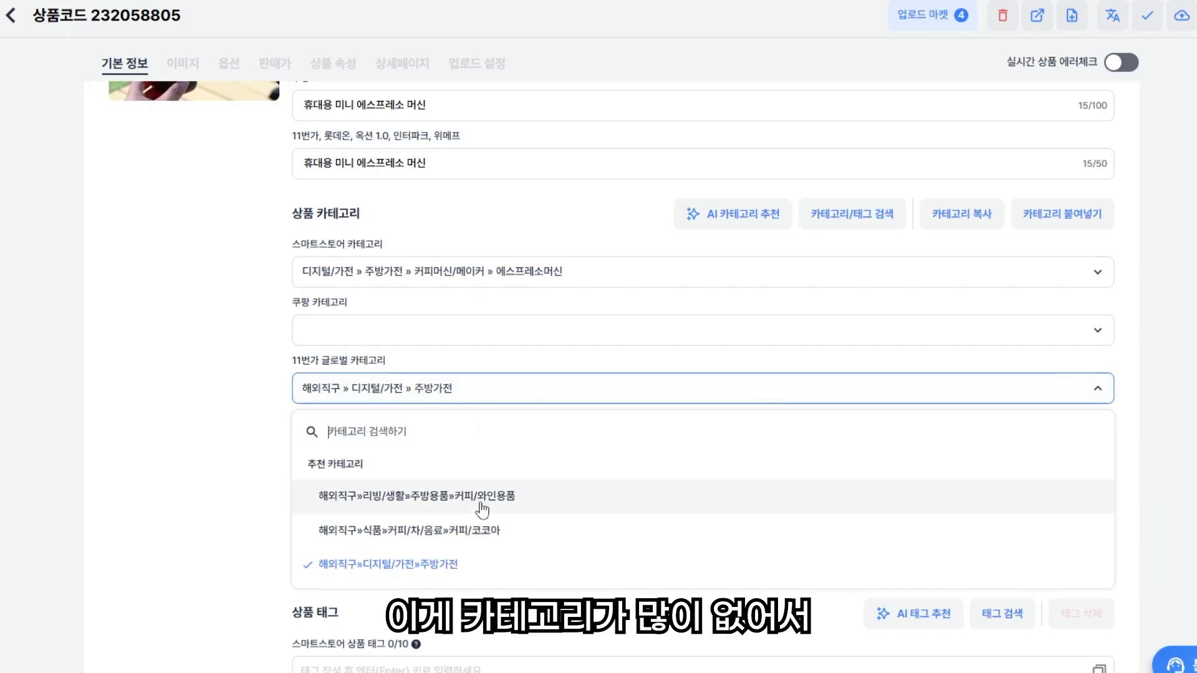
scroll(499, 499, down, 1)
click(242, 431)
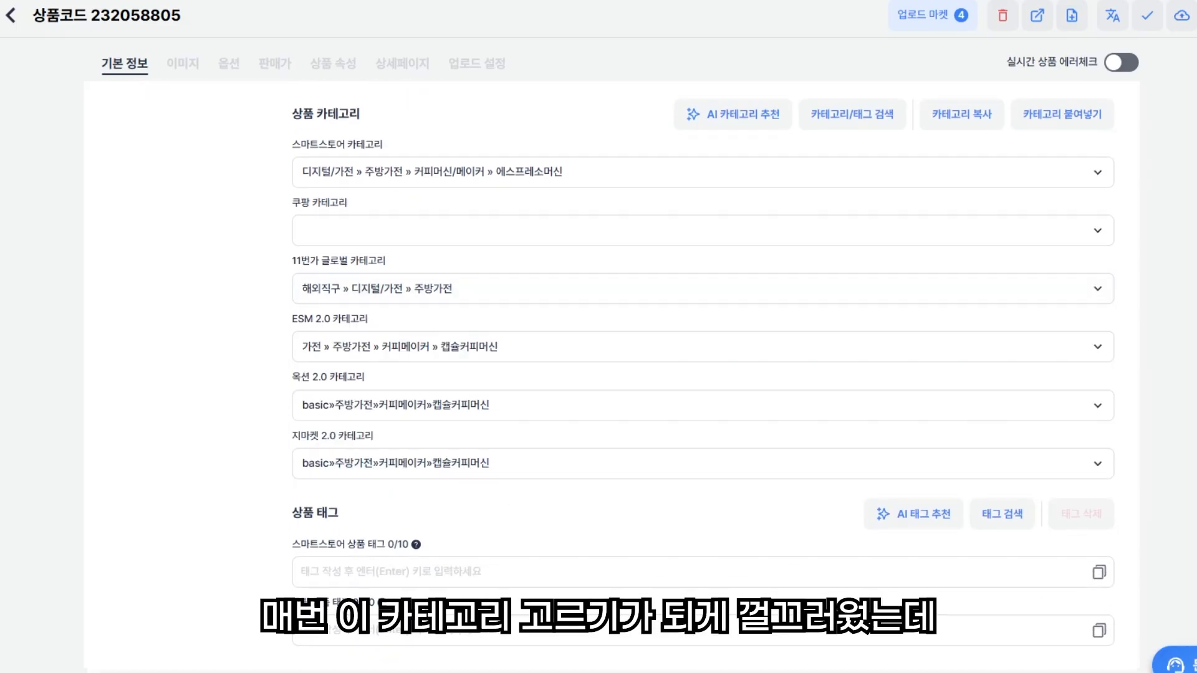
Fill in the SmartStore and Coupang product tags with the AI tag recommendation.
scroll(756, 176, up, 1)
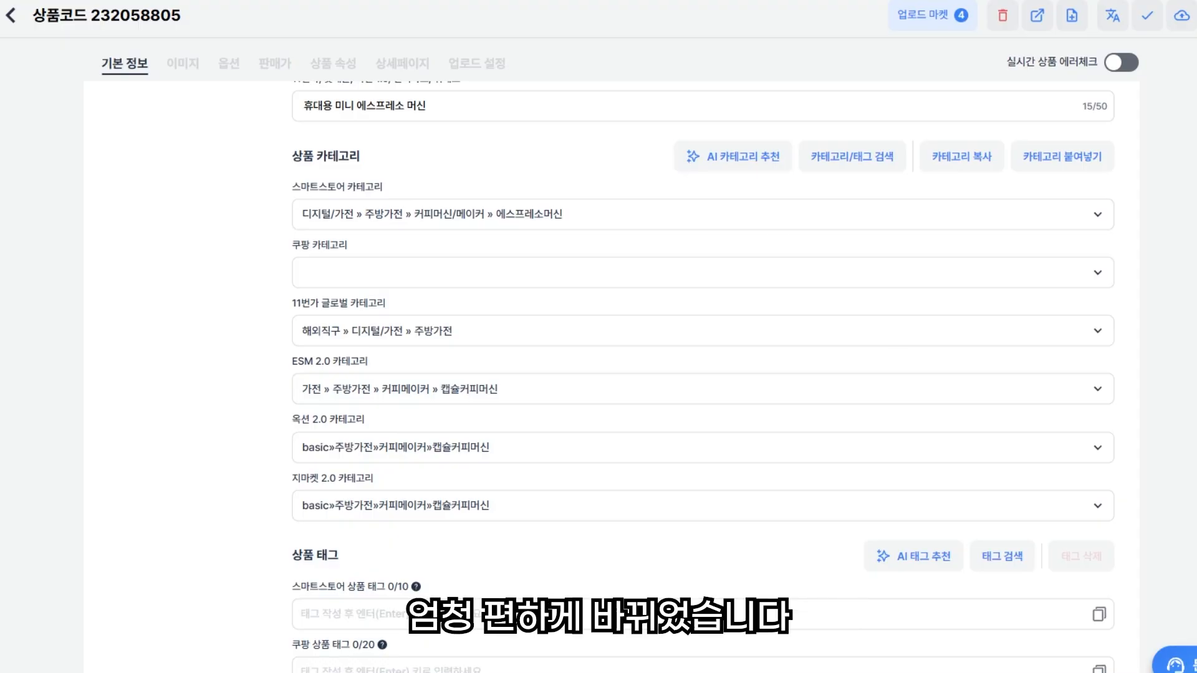
scroll(703, 374, down, 1)
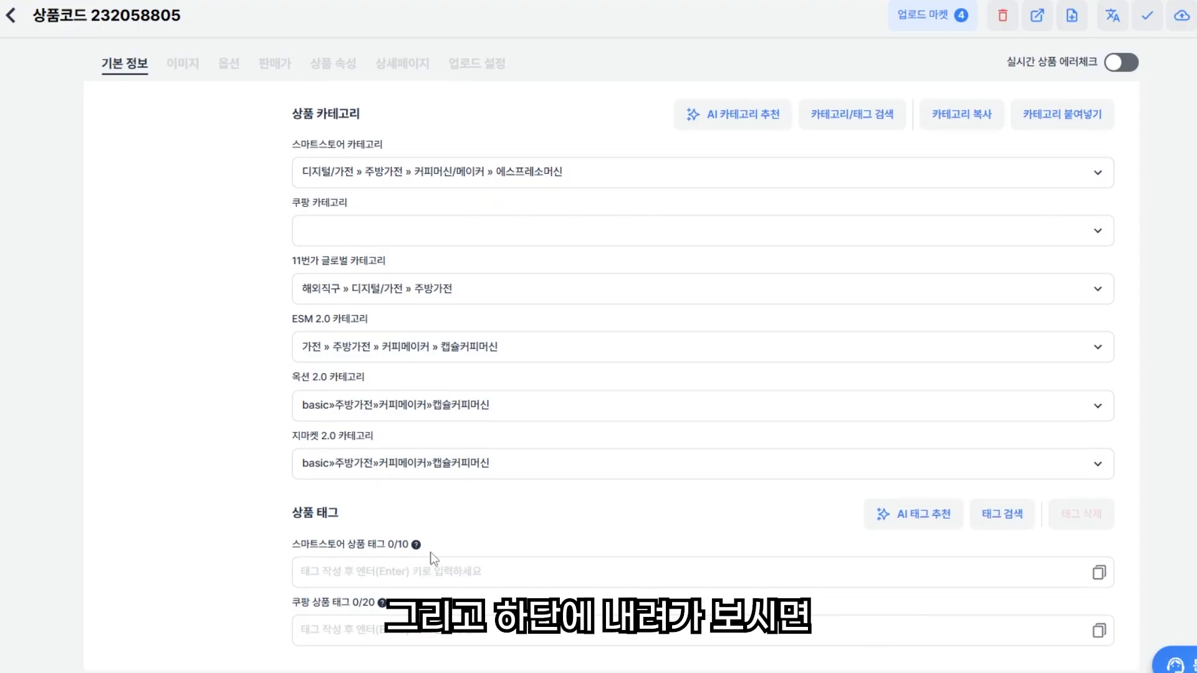
click(883, 518)
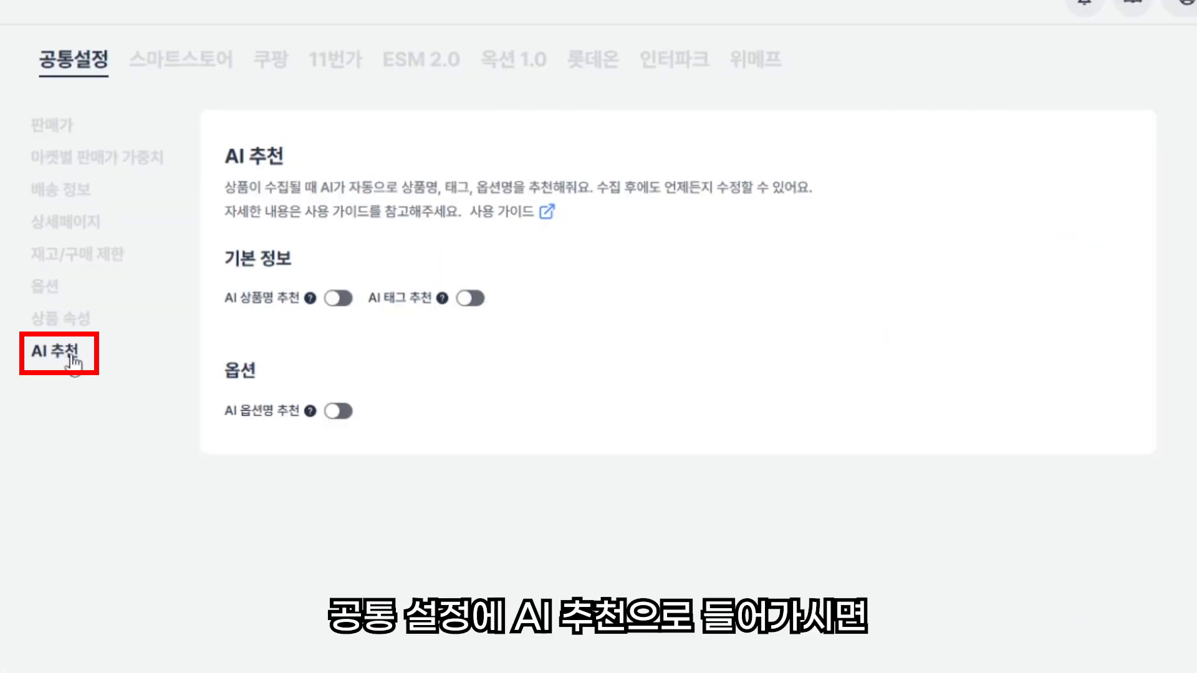
Turn on AI recommendations for product names, tags and option names in the common settings.
click(338, 298)
click(470, 298)
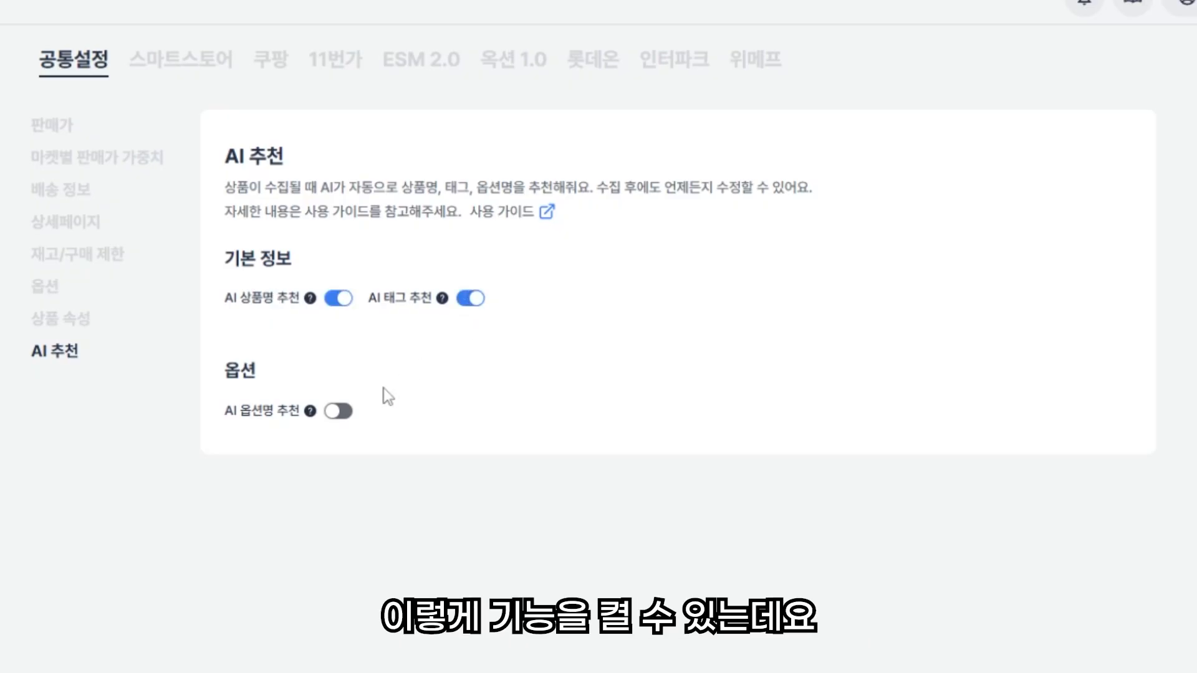
click(346, 411)
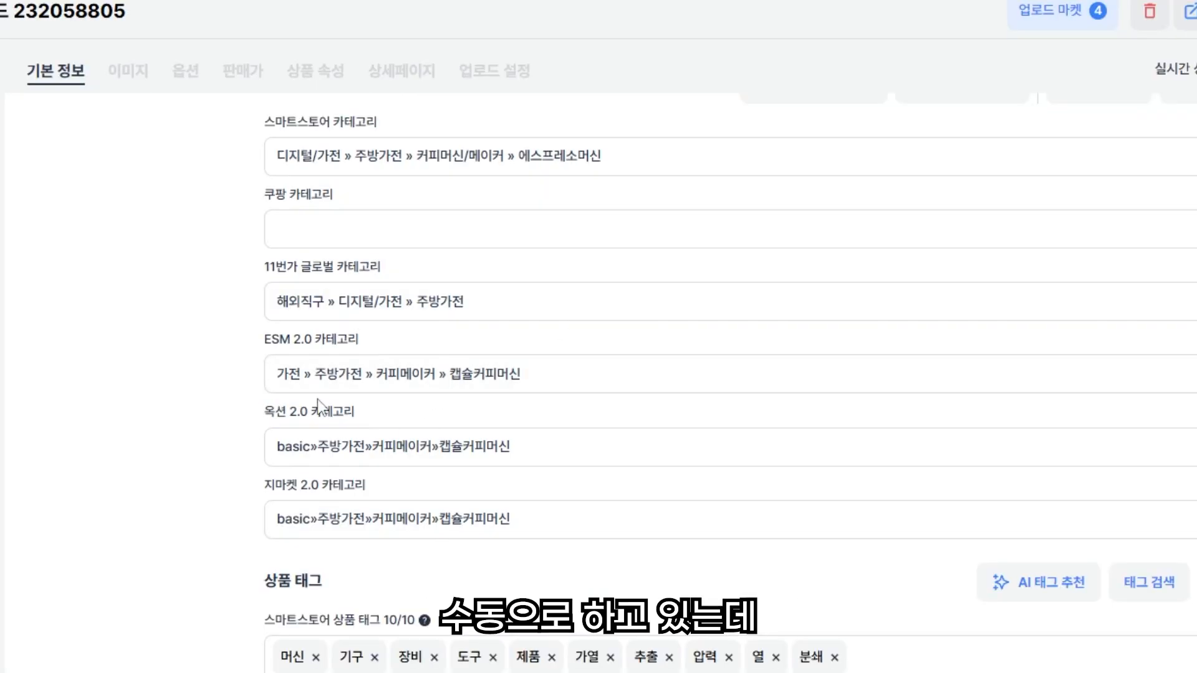
Open the tag search for the product and search for the keyword 에스프레소.
scroll(318, 405, up, 6)
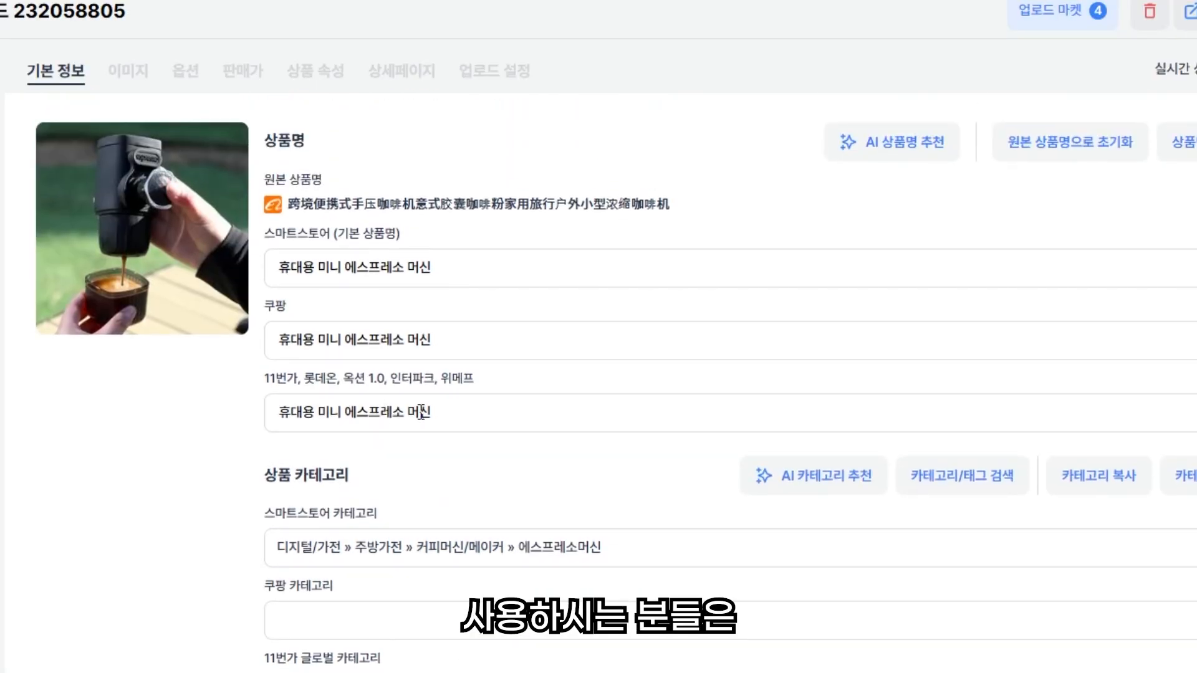
scroll(301, 267, up, 2)
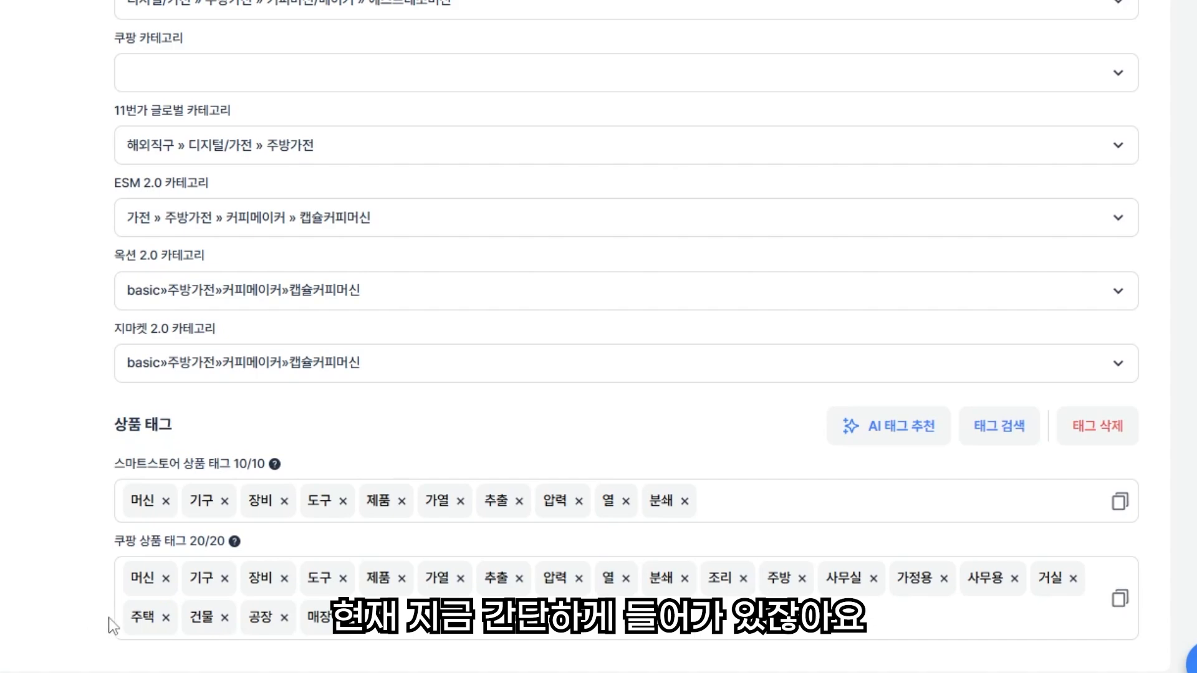
click(997, 427)
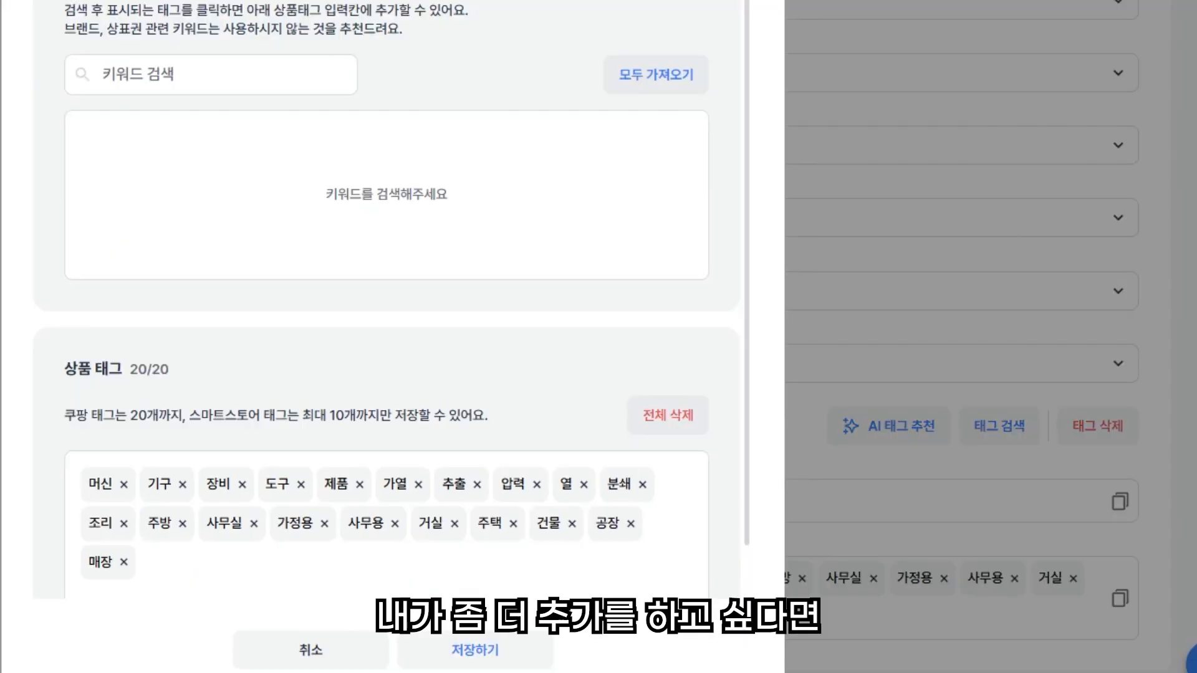
click(232, 66)
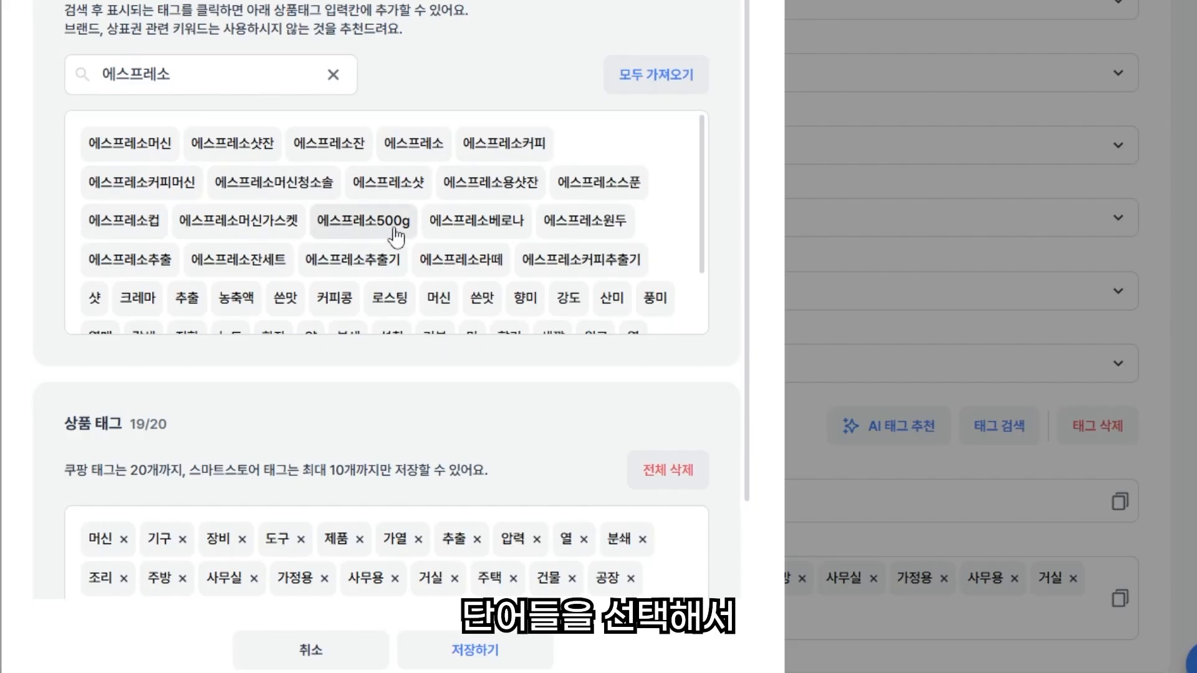
Replace the last six product tags with 에스프레소추출, 에스프레소추출기, 에스프레소커피추출기, 에스프레소라떼, 에스프레소원두 and 에스프레소베로나, and save them.
click(130, 260)
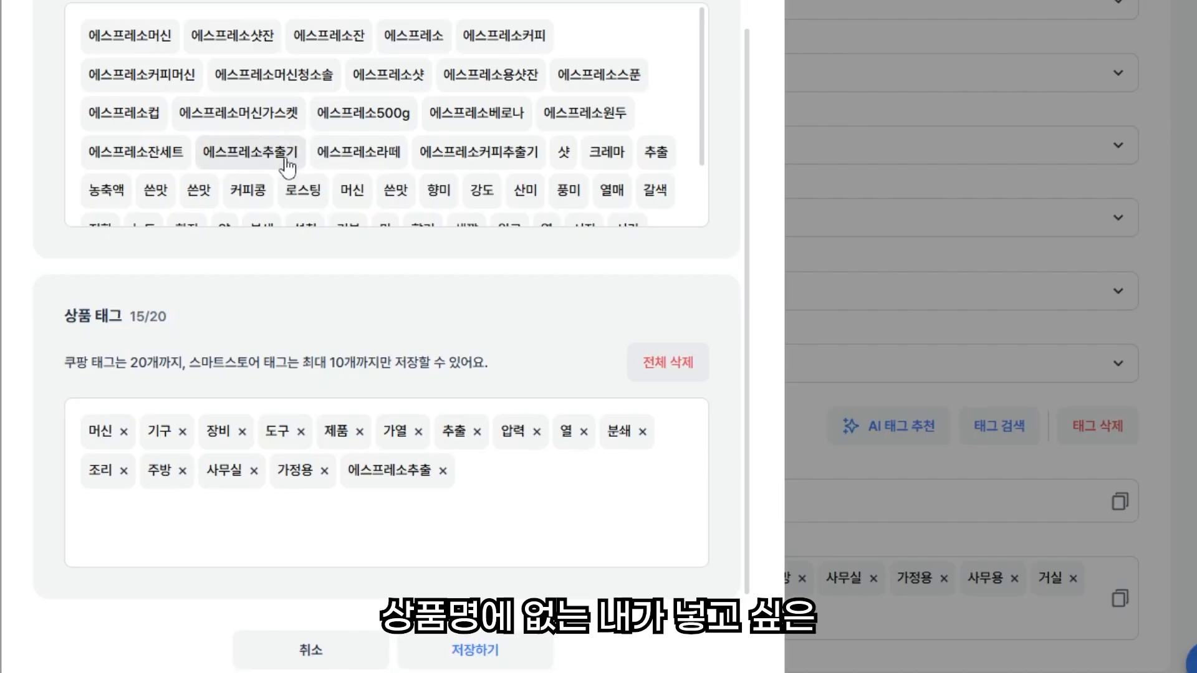
click(286, 161)
click(361, 153)
click(237, 152)
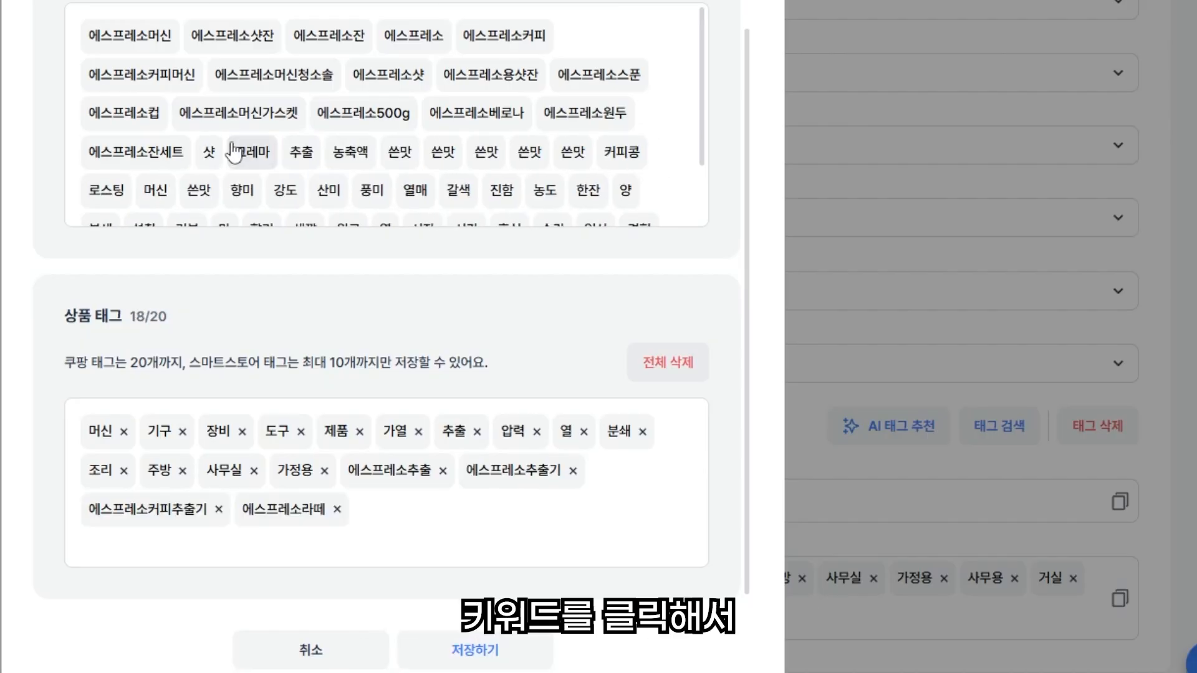
click(577, 113)
click(489, 113)
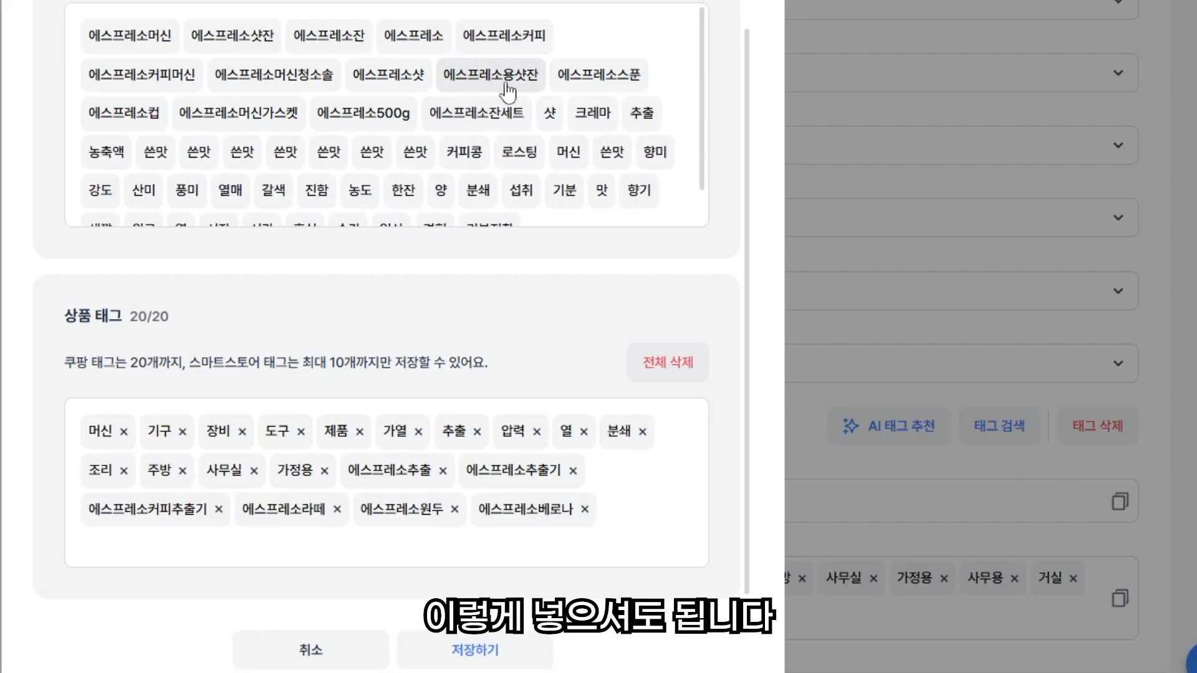
click(475, 652)
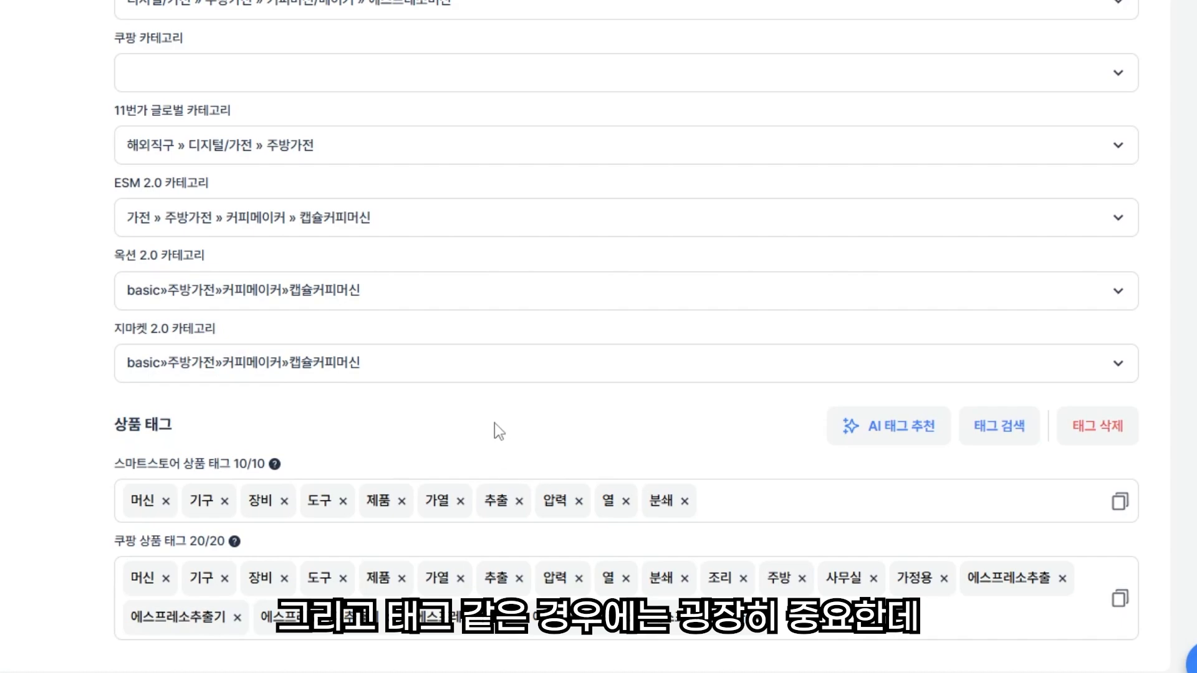
Add 나이키, 아이다스 and 뉴발란스 as custom warning words in the warning word settings and save them.
click(1082, 442)
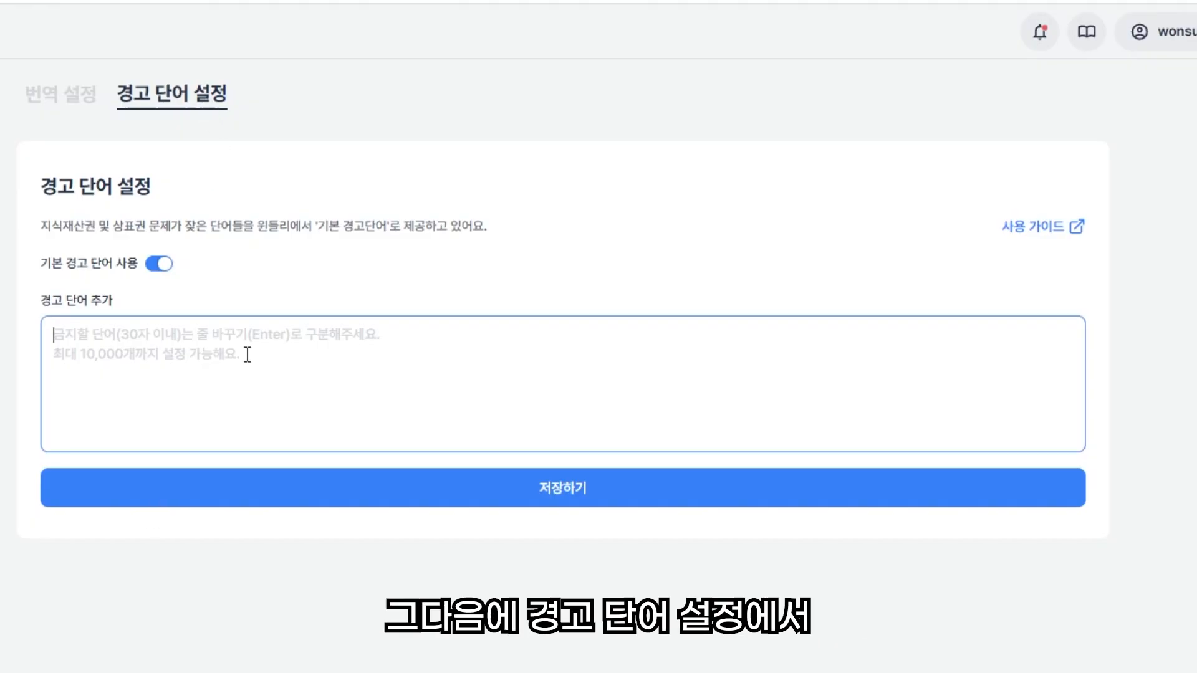
click(158, 374)
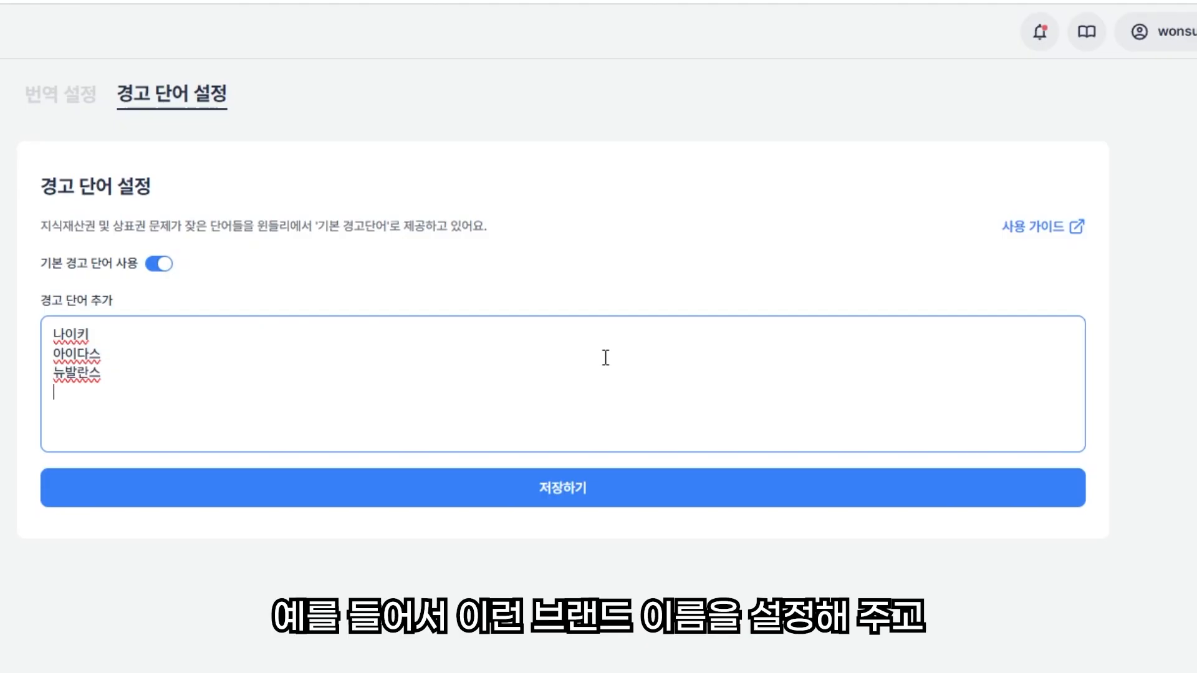
click(580, 488)
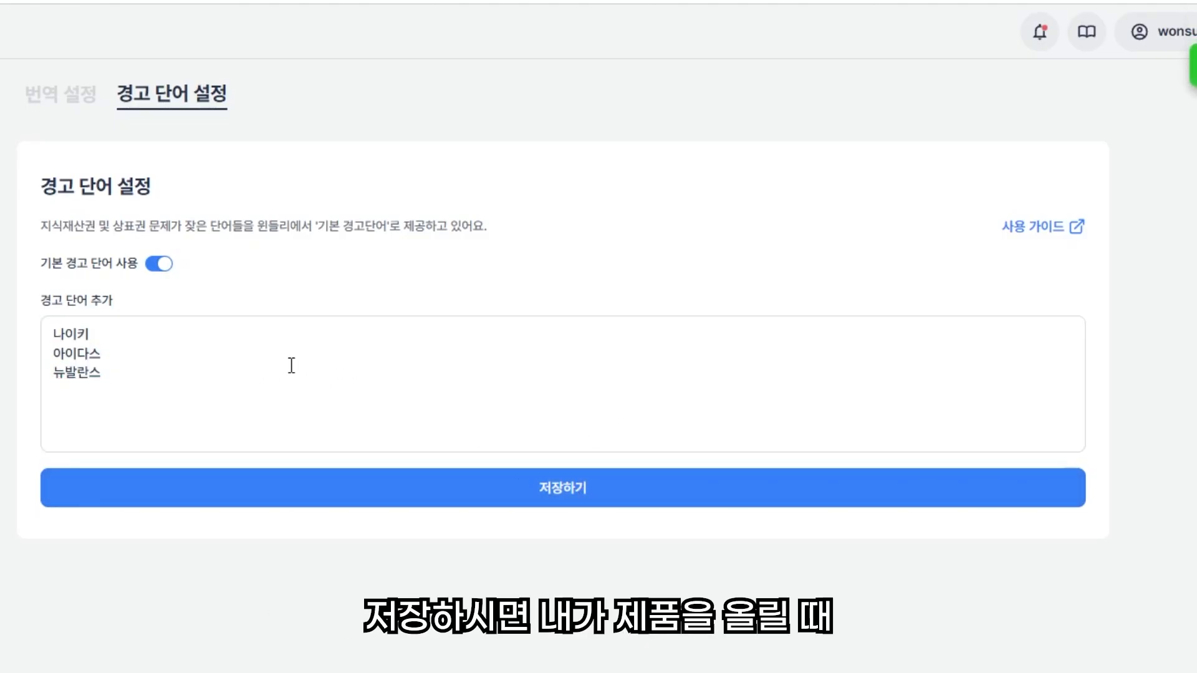
drag(115, 374, 31, 319)
click(210, 400)
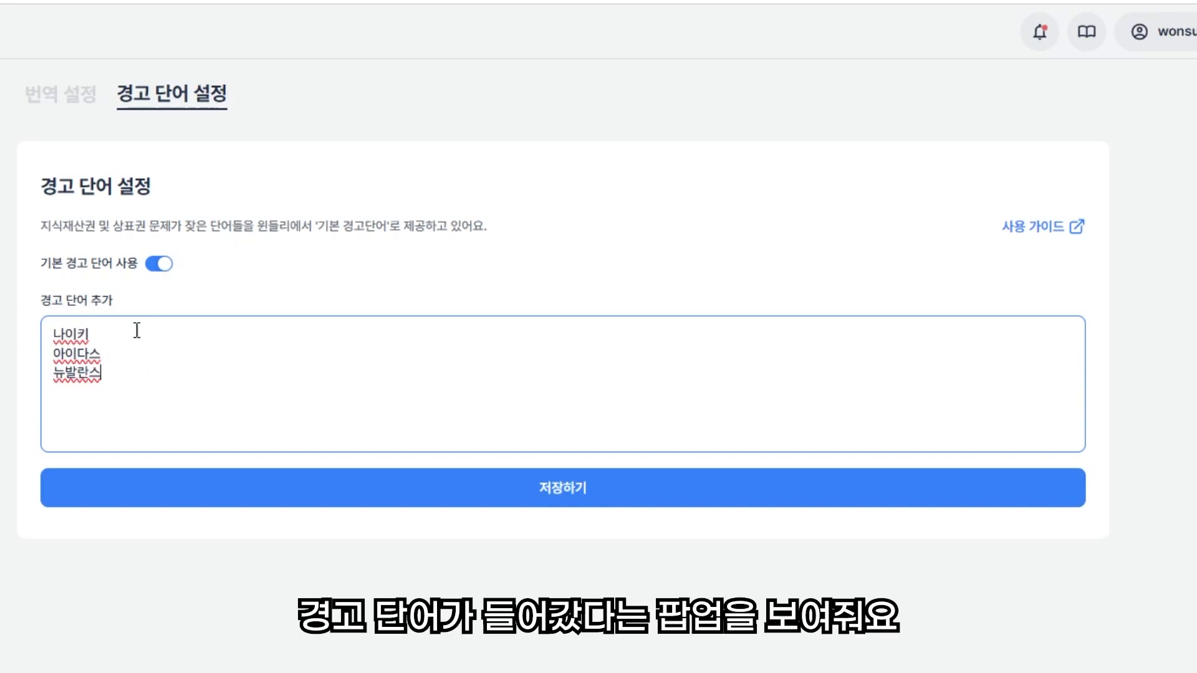
drag(124, 386, 28, 326)
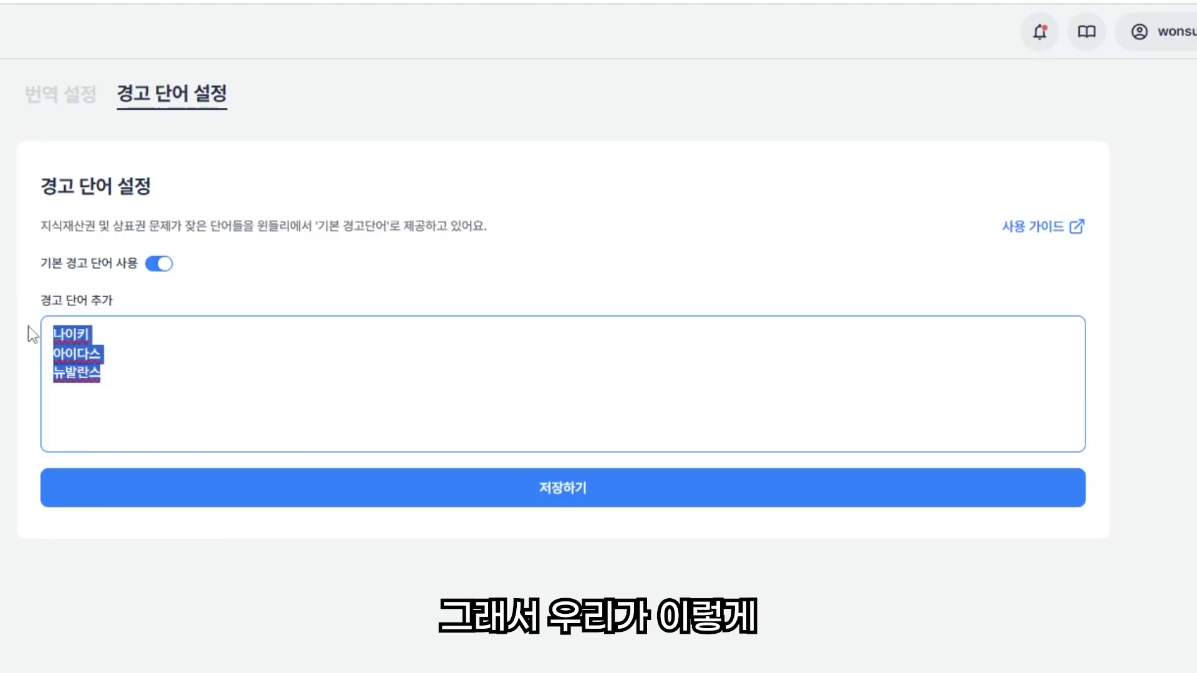
click(124, 382)
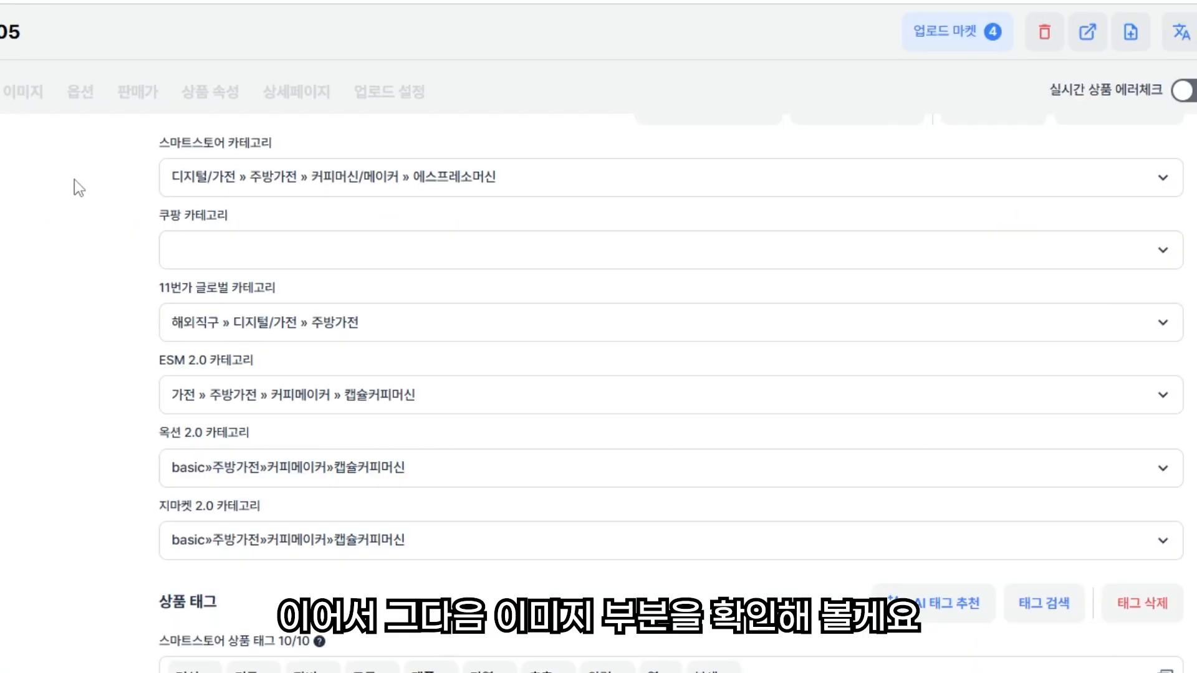
Open the espresso machine's product images and preview them, including the last one on a white background.
click(26, 111)
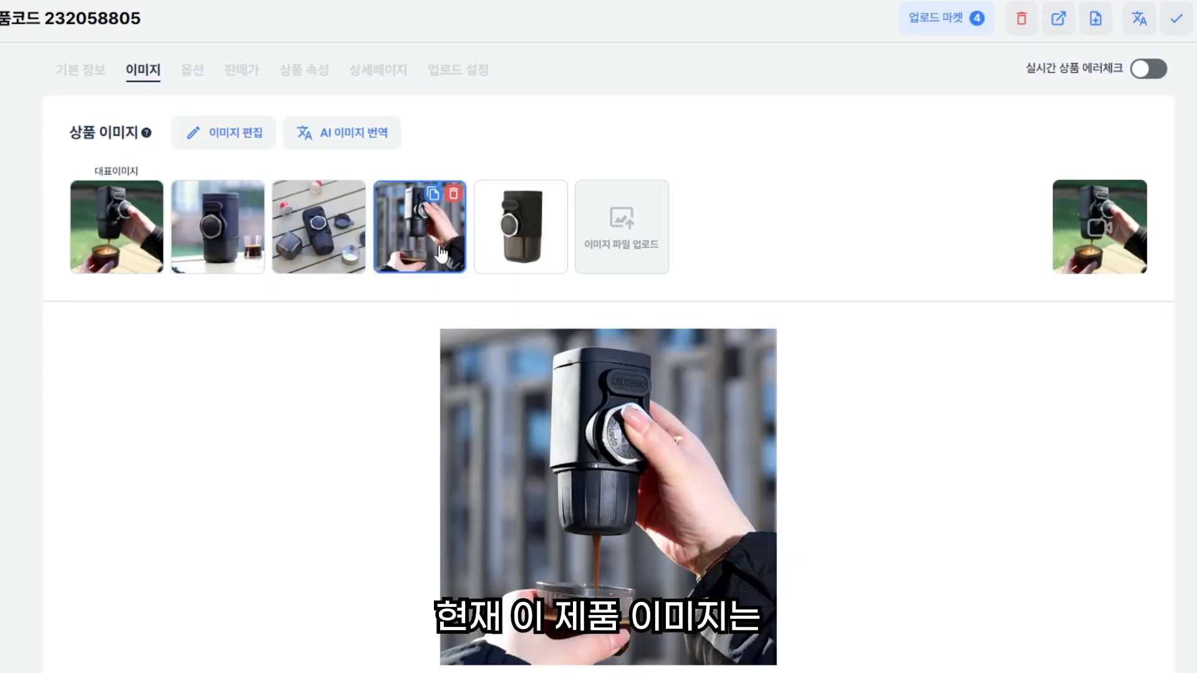
click(520, 244)
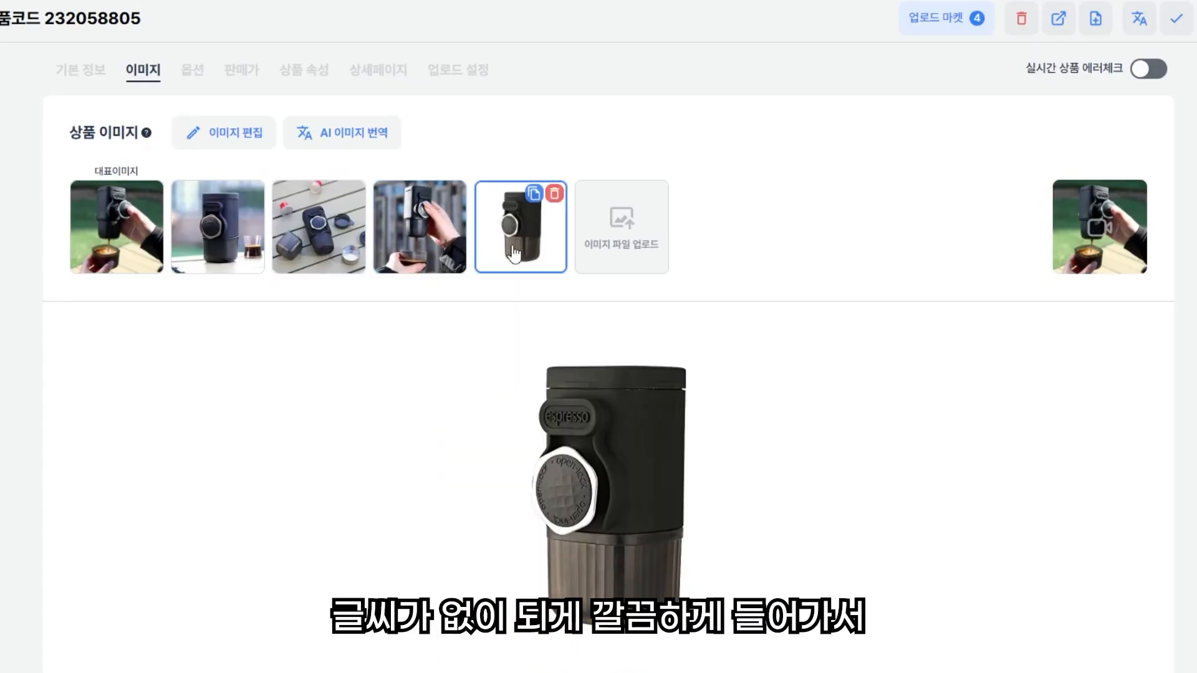
Try removing the lettering from the representative product image in the image editor, and leave the editor without saving.
click(147, 250)
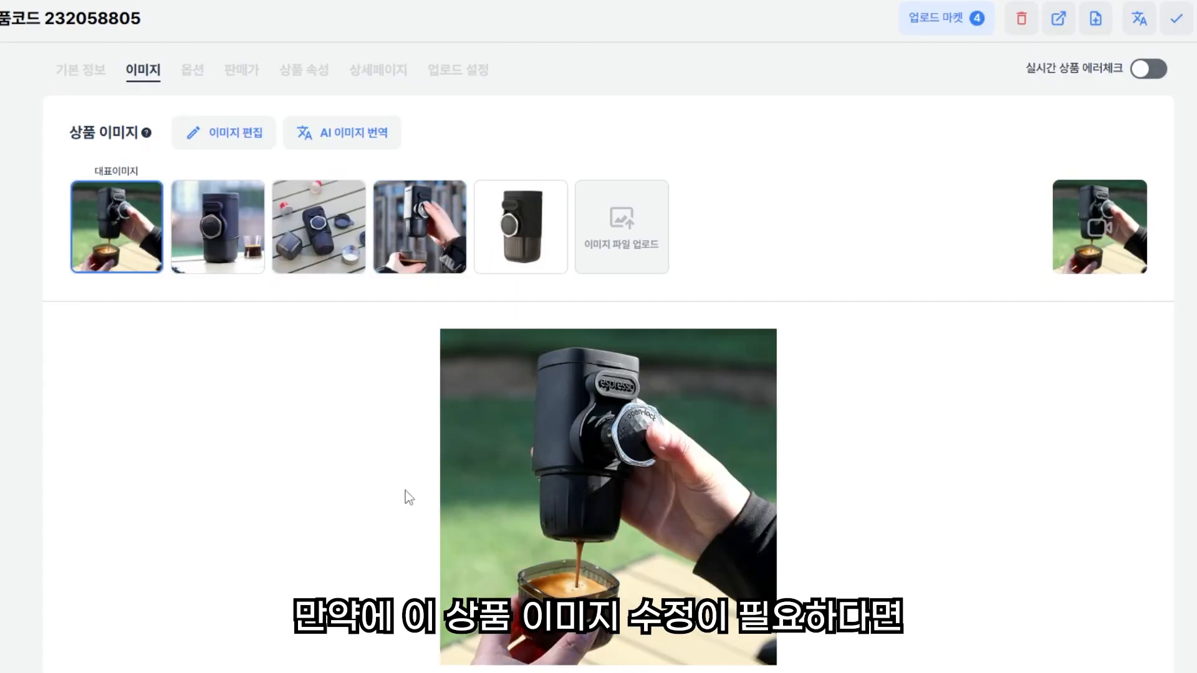
click(342, 133)
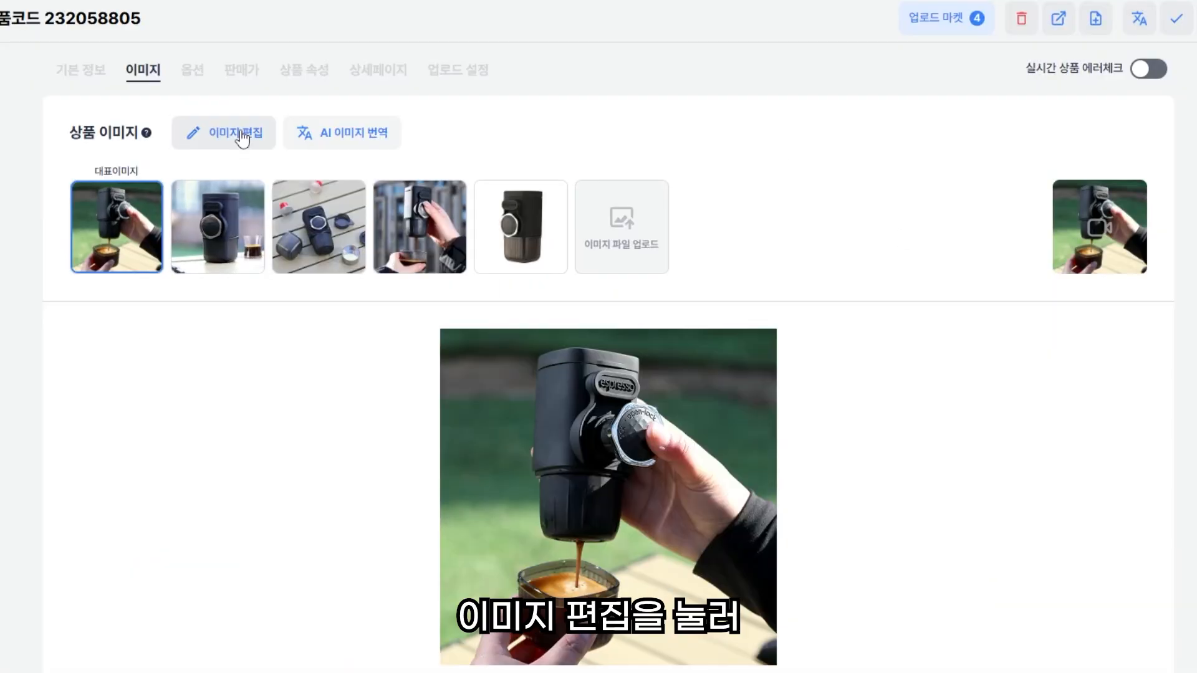
click(241, 133)
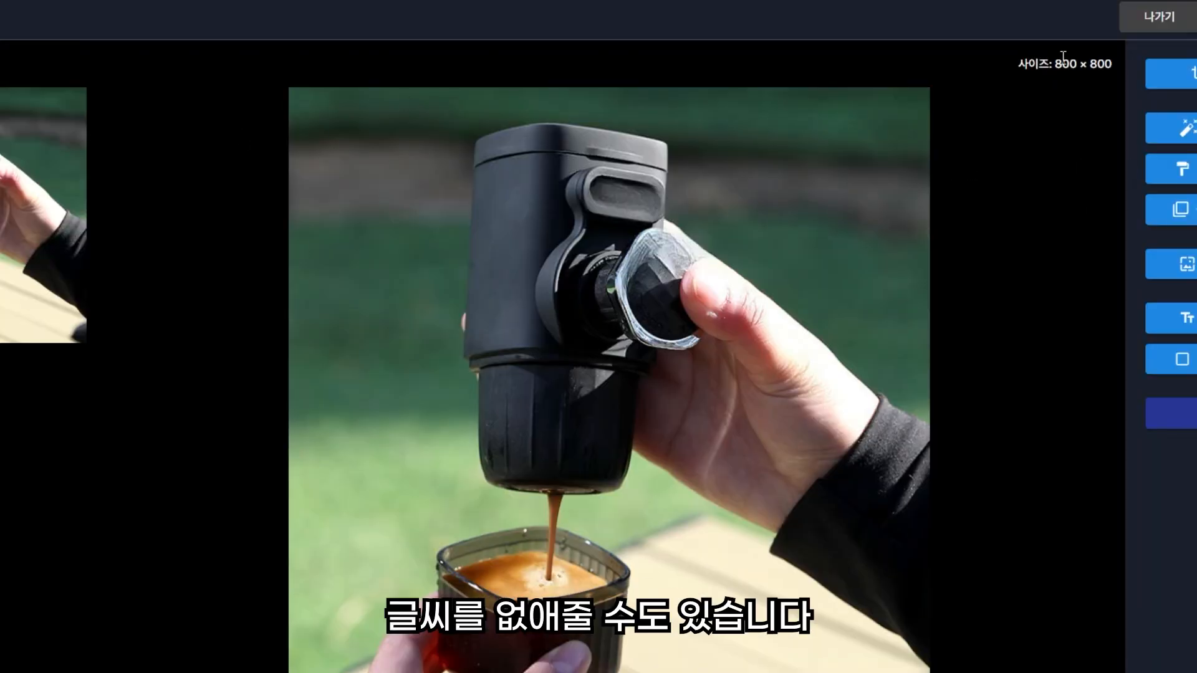
click(1154, 18)
click(582, 50)
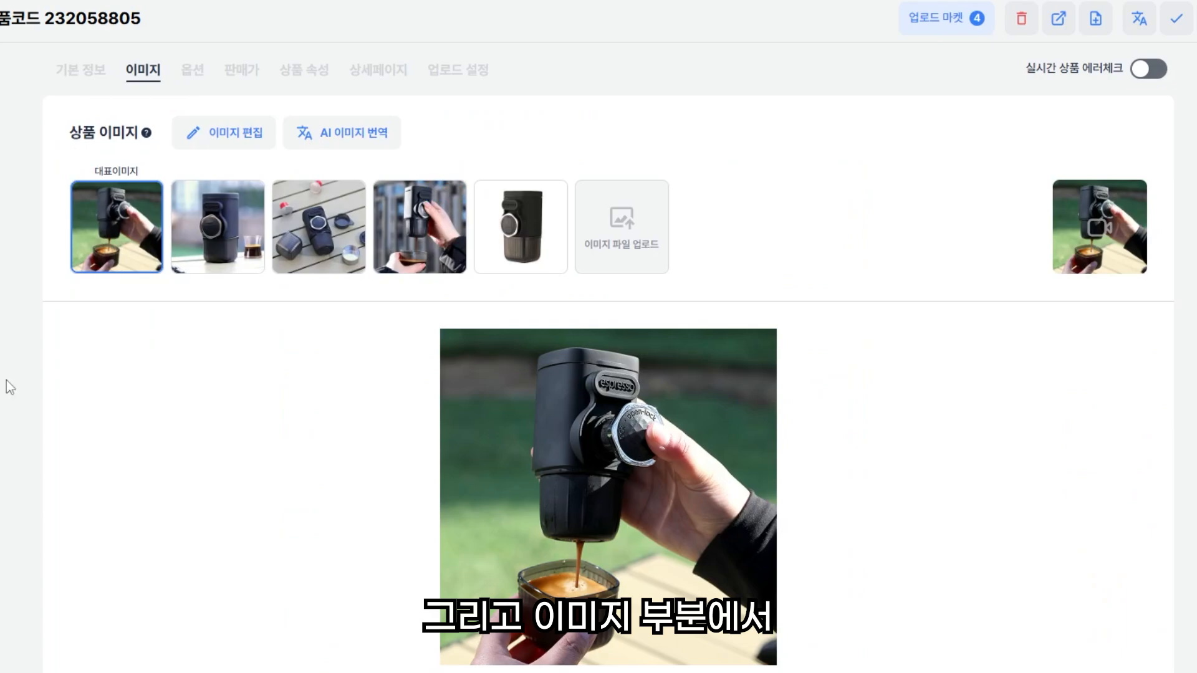
Open AI image translation for the product images and select all product and detail page images.
click(379, 134)
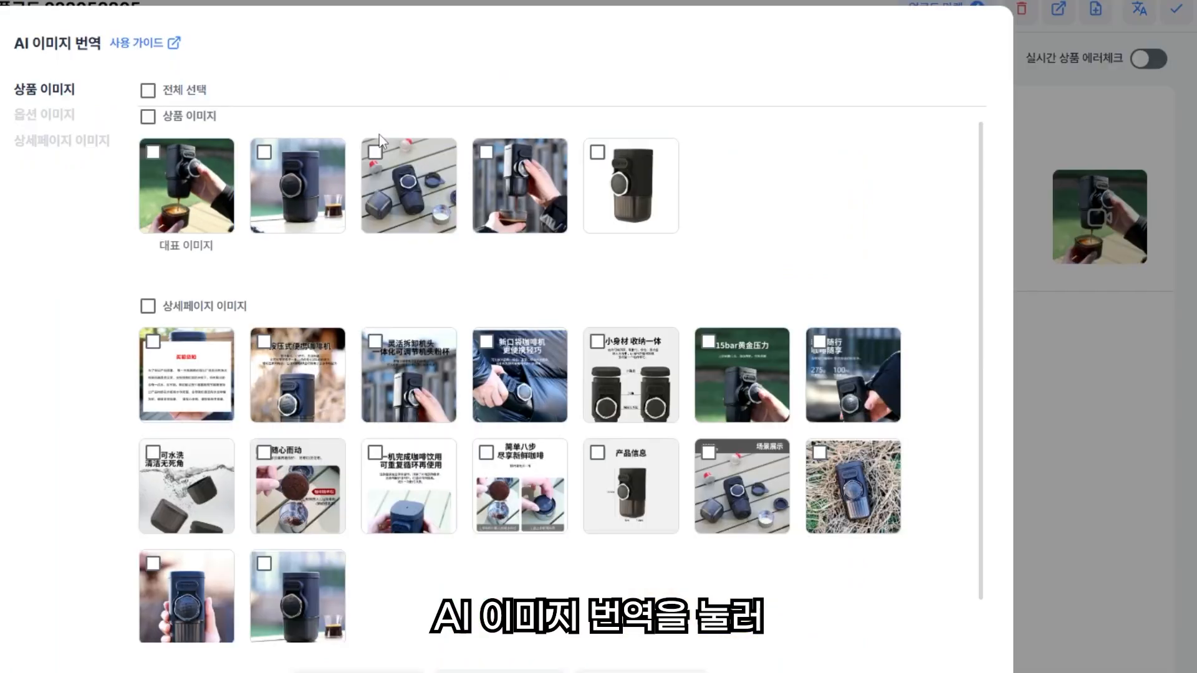
click(149, 89)
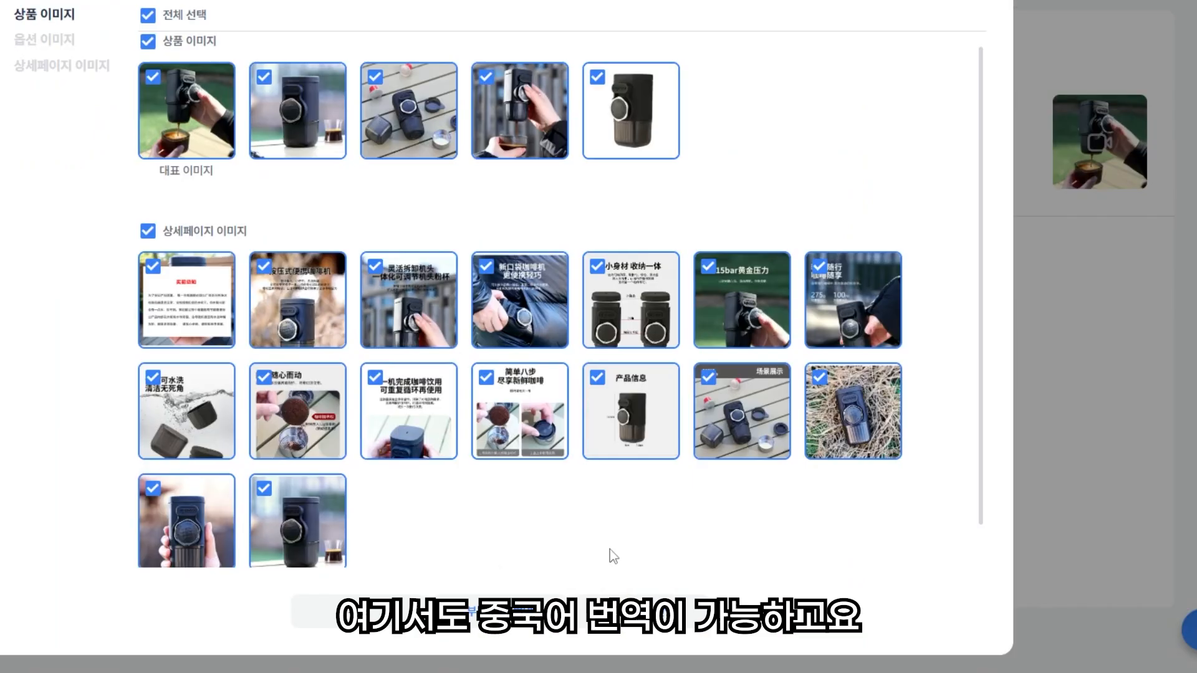
scroll(614, 556, down, 1)
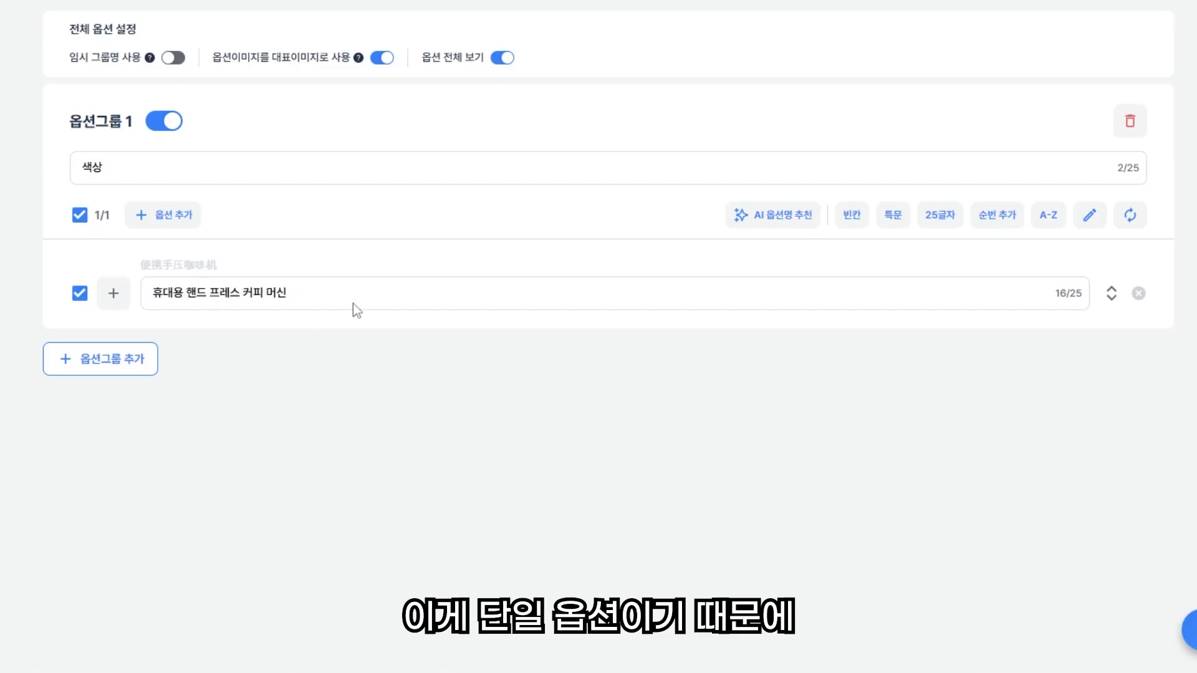
Rename the only option in option group 1 to 핸드프레스 머신, and switch the option group off.
drag(352, 303, 147, 302)
click(302, 316)
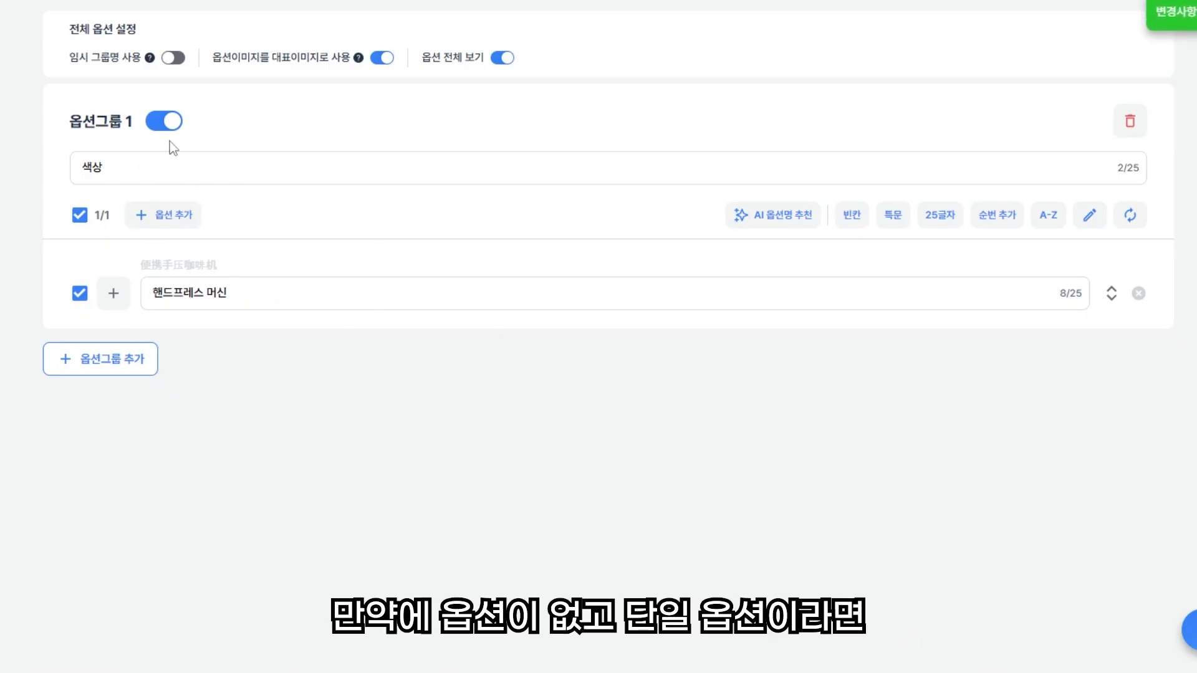
click(157, 125)
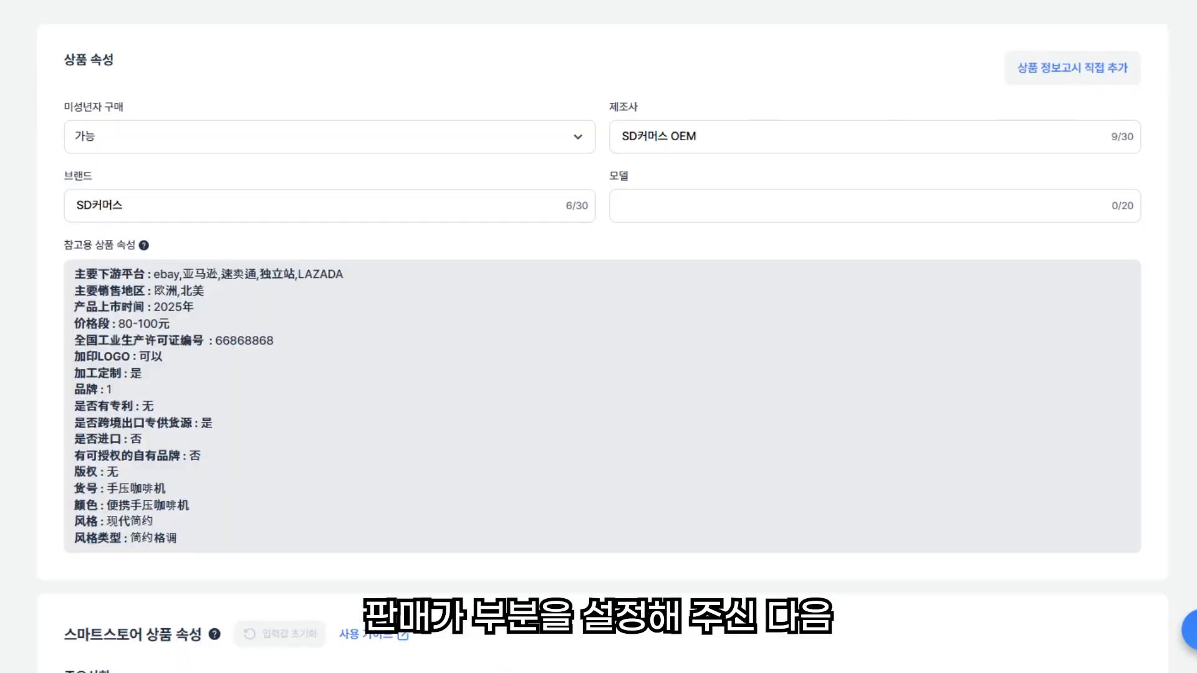
Set the operation method (조작방식) in the SmartStore product attributes to 수동식.
scroll(210, 155, down, 8)
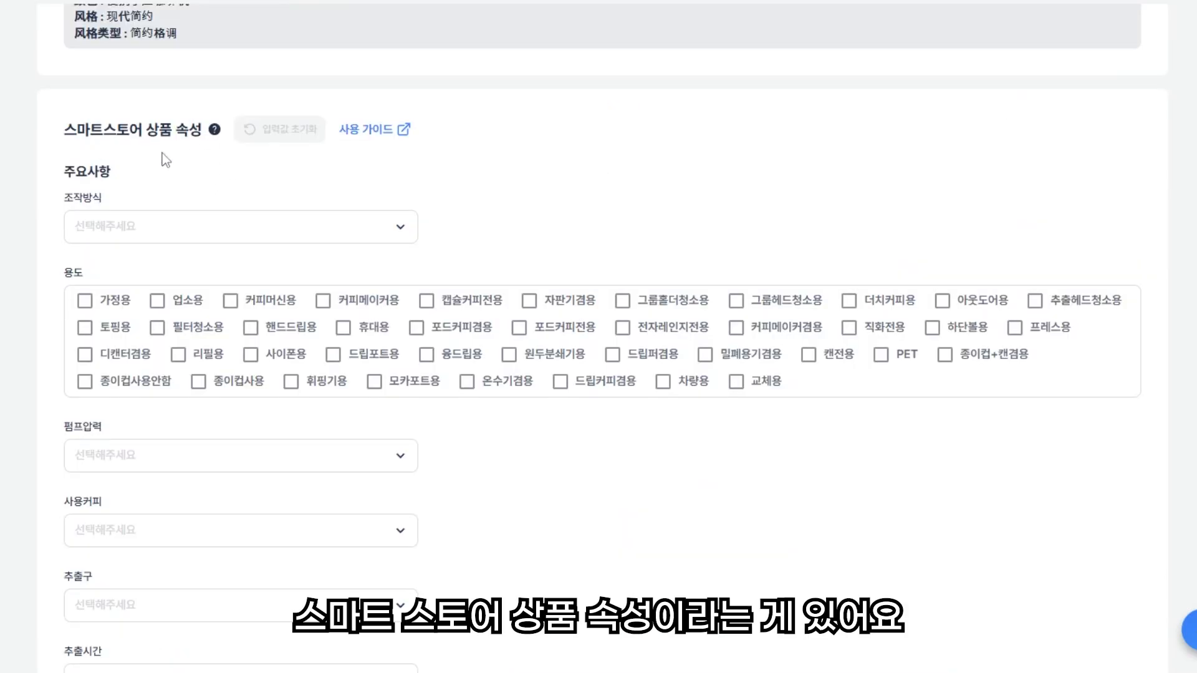
click(160, 226)
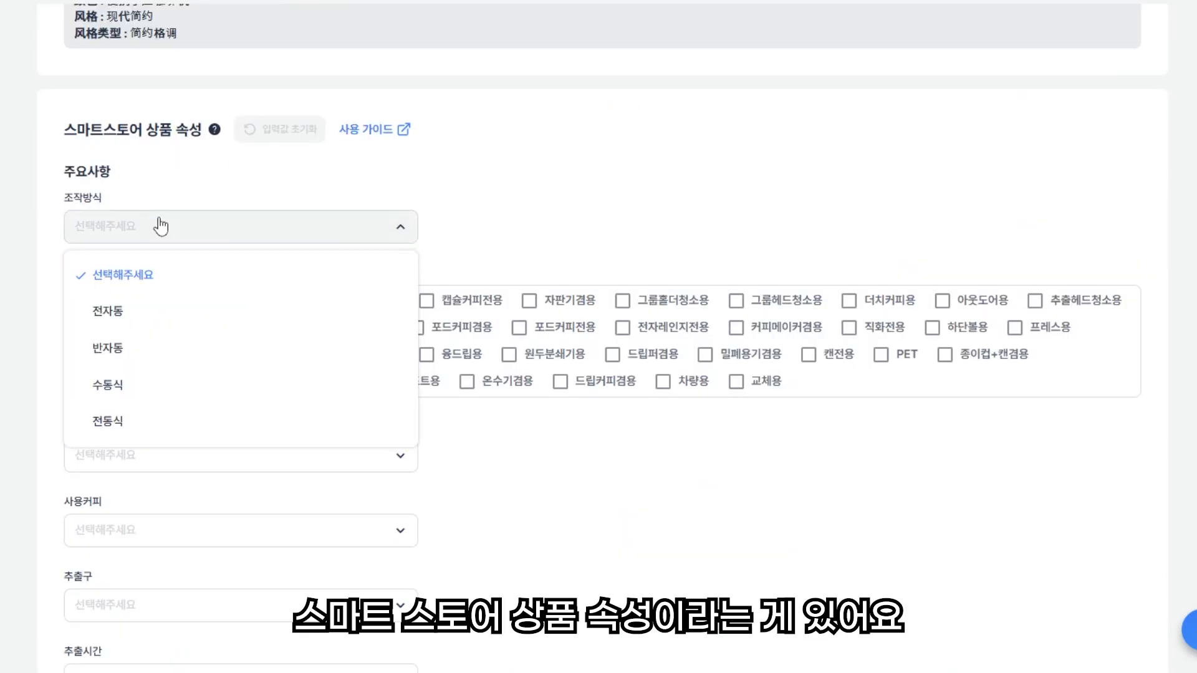
click(132, 373)
Set the SmartStore usage attributes to 가정용, 커피머신용, 커피메이커용, 캡슐커피전용, 필터청소용 and 휴대용, leaving the pump pressure unselected.
click(114, 300)
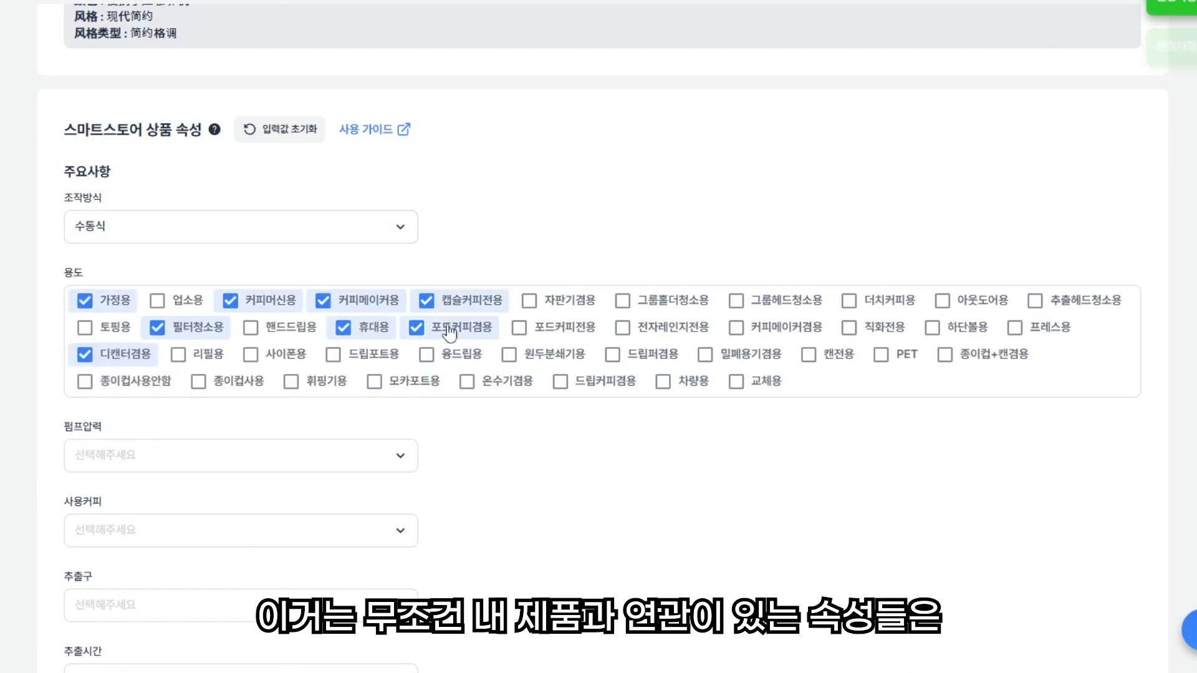
click(449, 332)
click(344, 328)
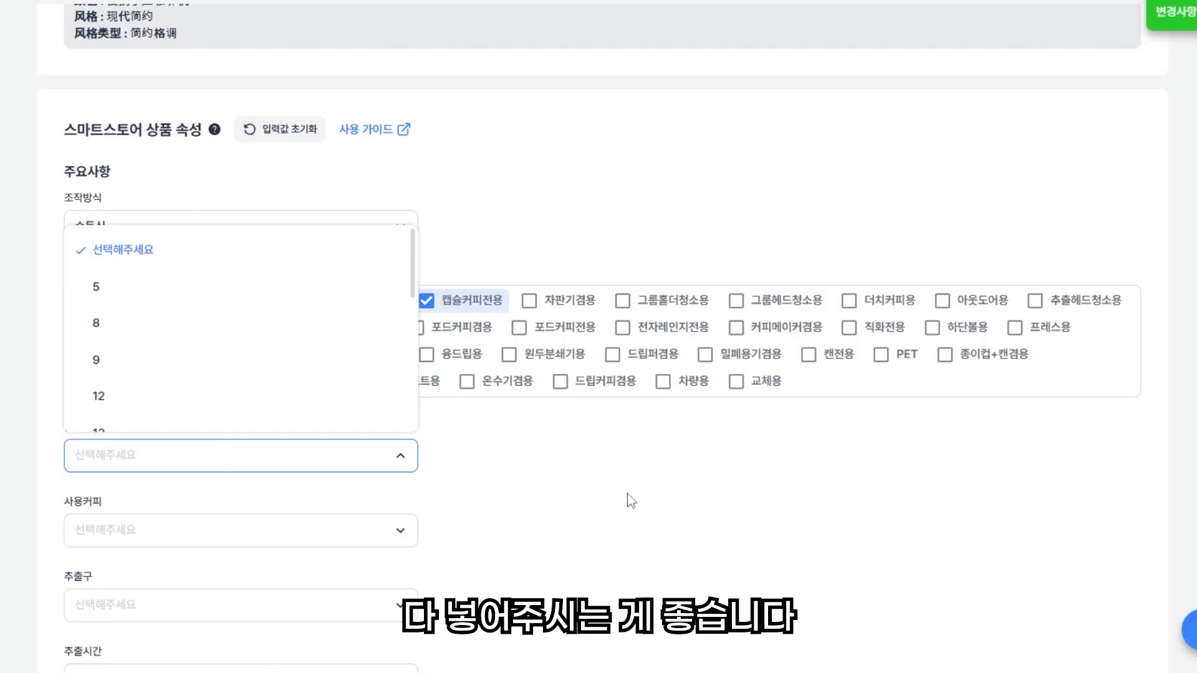
click(627, 492)
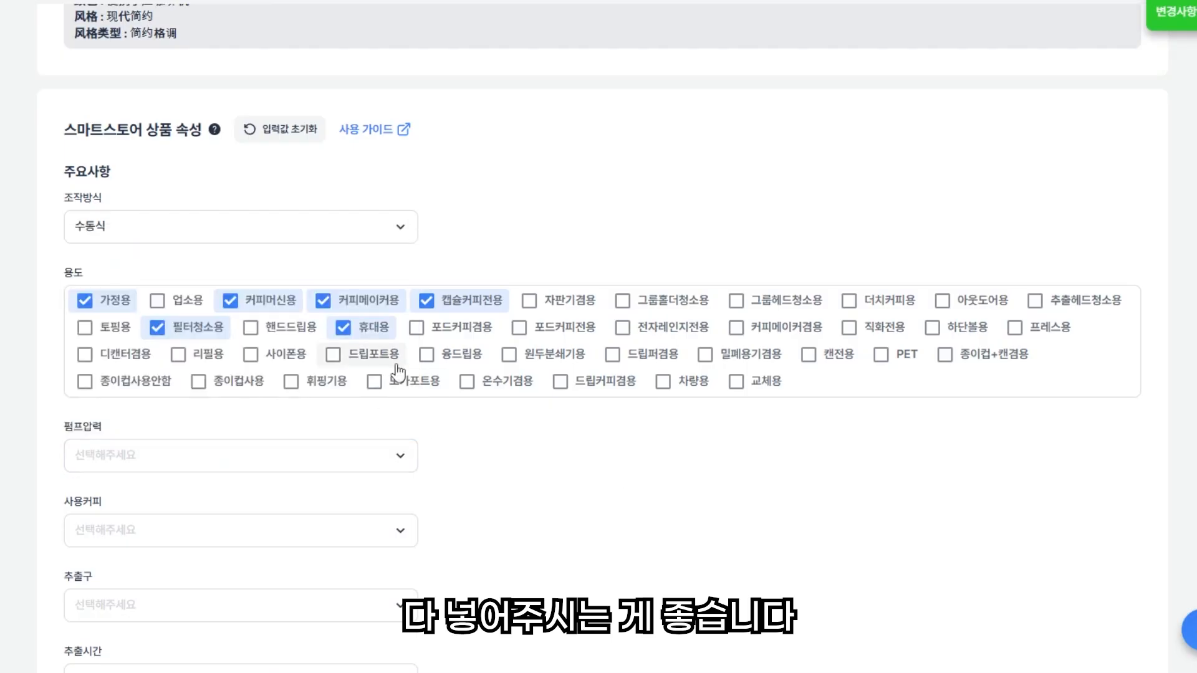
scroll(446, 429, down, 3)
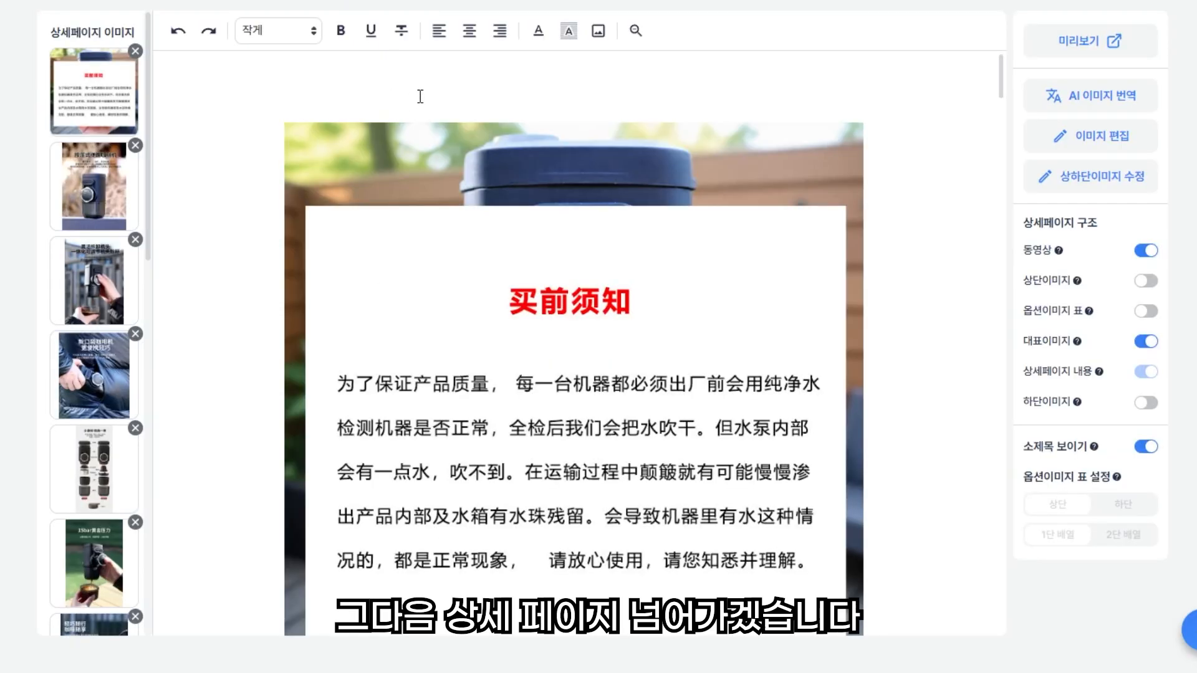
Open AI translation for the detail page images, exclude the photo of the machine on straw, and start partial-selection translation.
scroll(489, 386, down, 1)
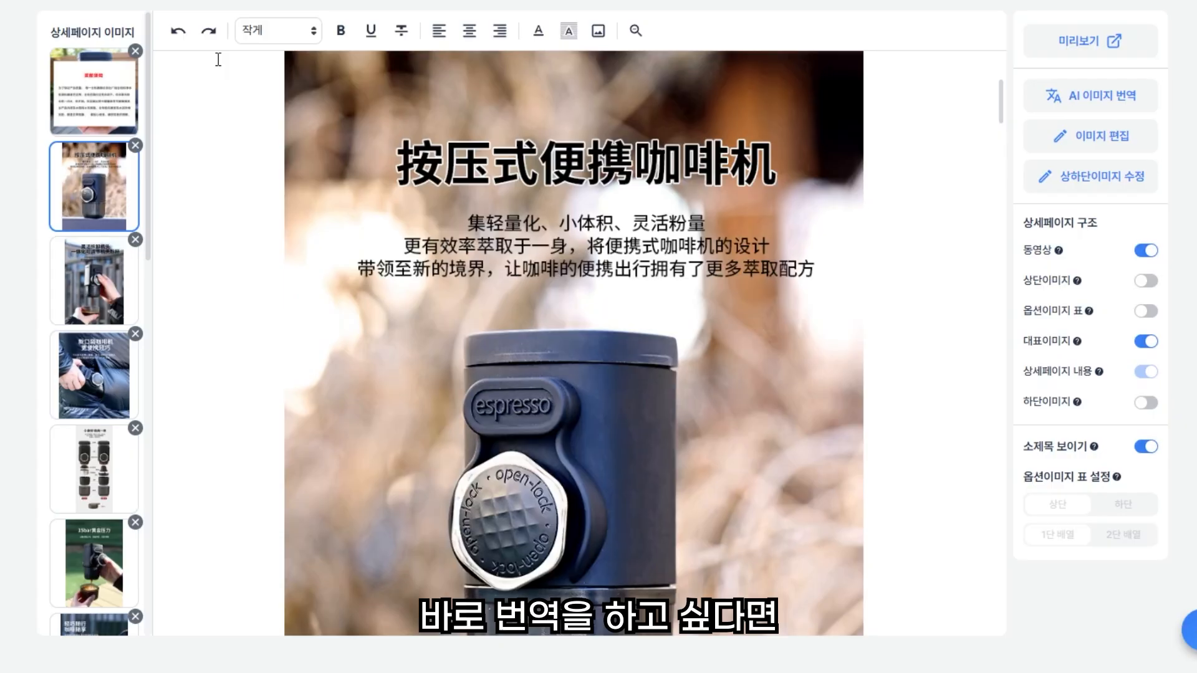
click(103, 103)
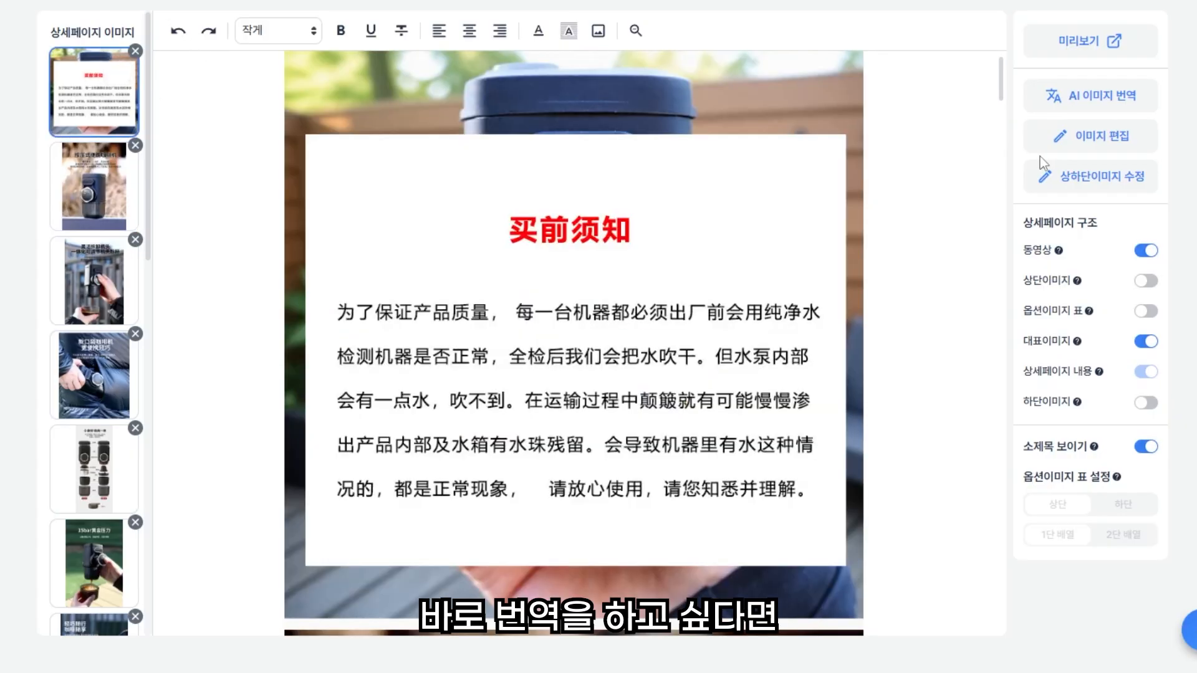
click(1103, 117)
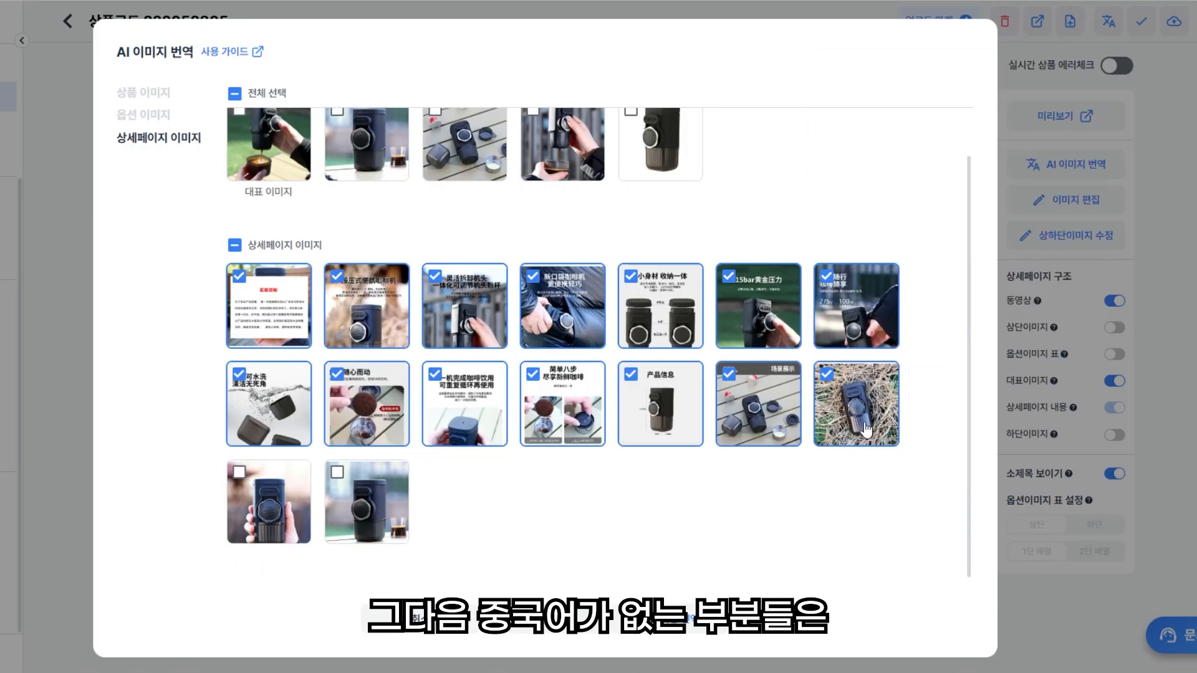
click(864, 426)
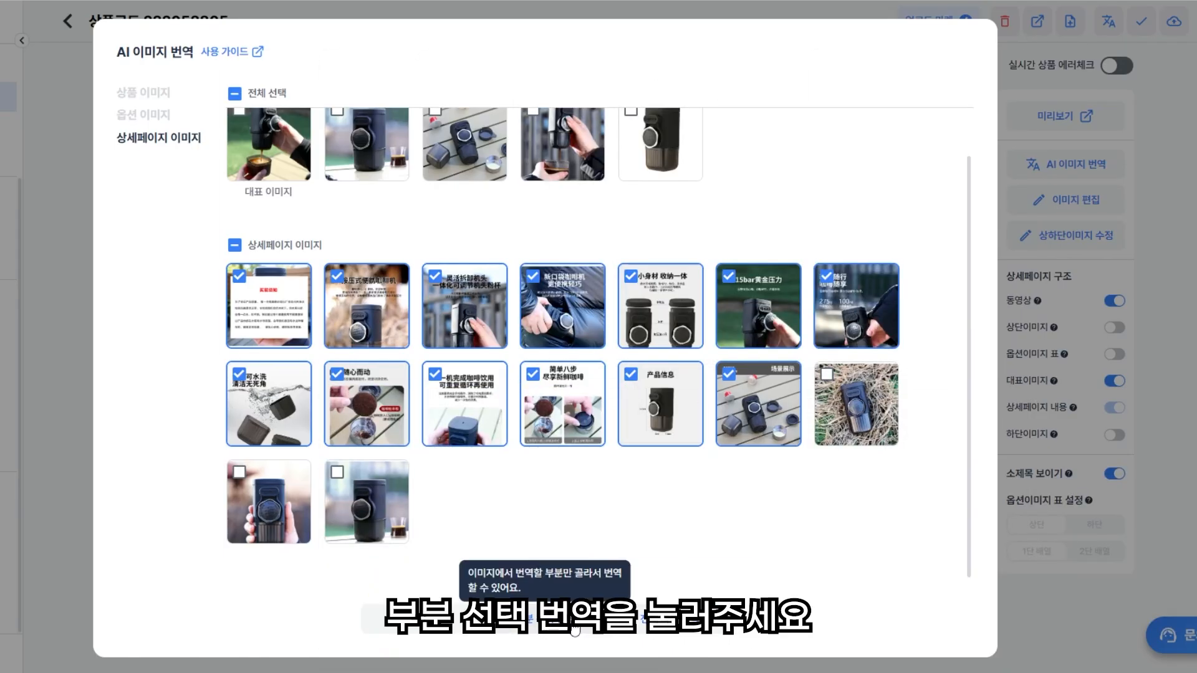
click(575, 630)
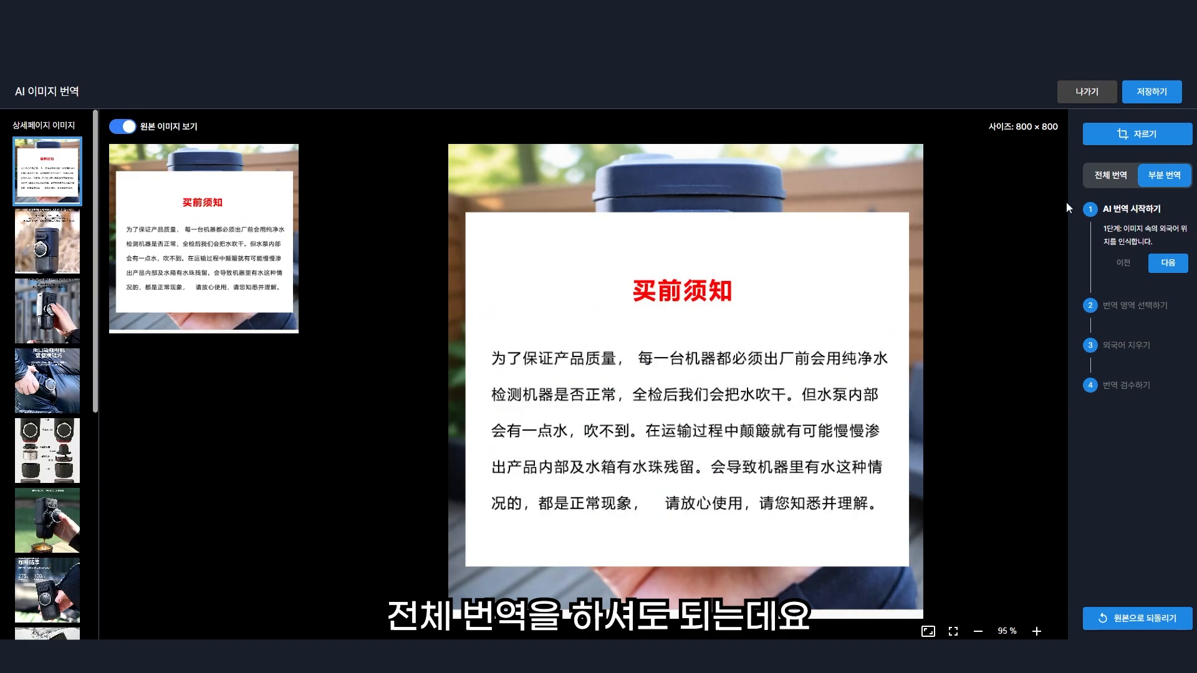
Run the full translation on the purchase notice image, erasing its Chinese text and inserting the Korean translation.
click(1115, 178)
click(1168, 263)
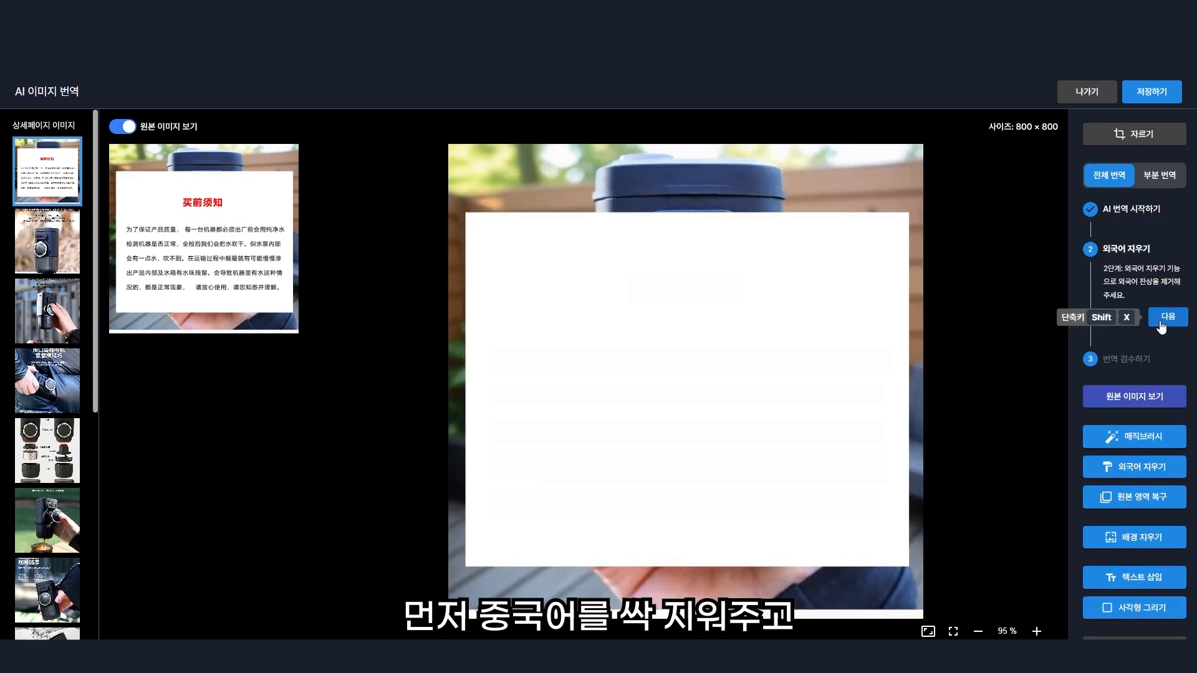
click(1162, 321)
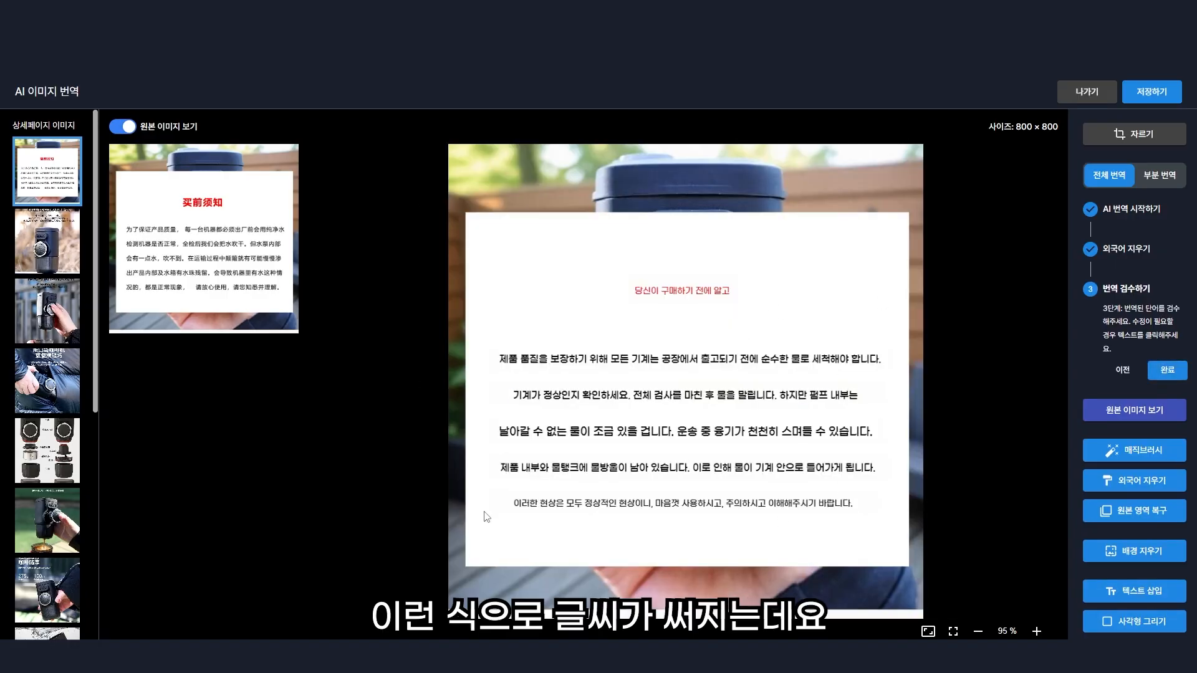
Select the red translated title 당신이 구매하기 전에 알고 and open its font choices.
click(671, 360)
click(682, 291)
click(1135, 392)
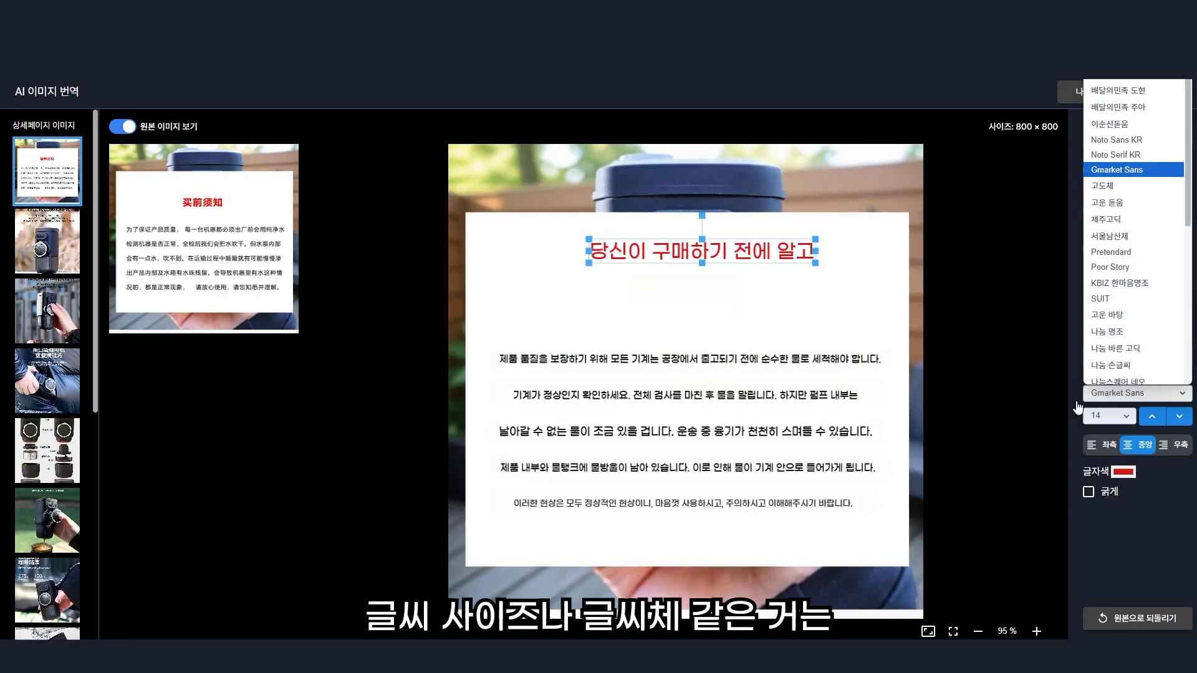
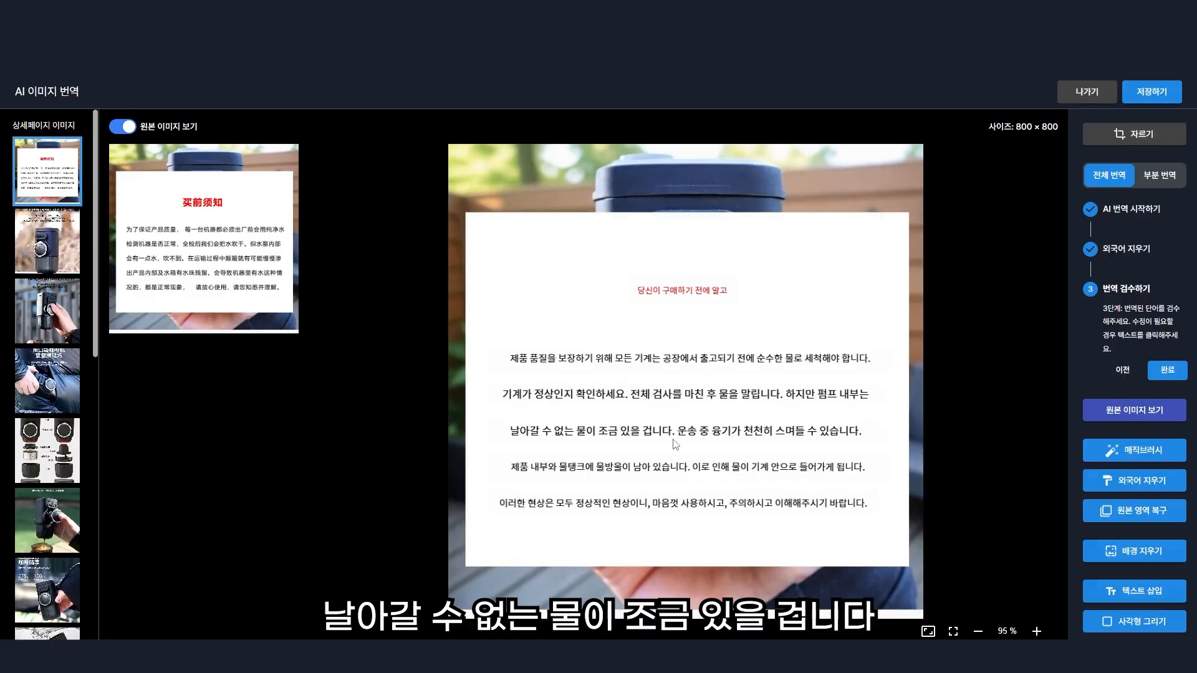
Delete the notice's translated body lines below the first, and replace the first line with the copied ChatGPT translation.
click(641, 502)
click(643, 468)
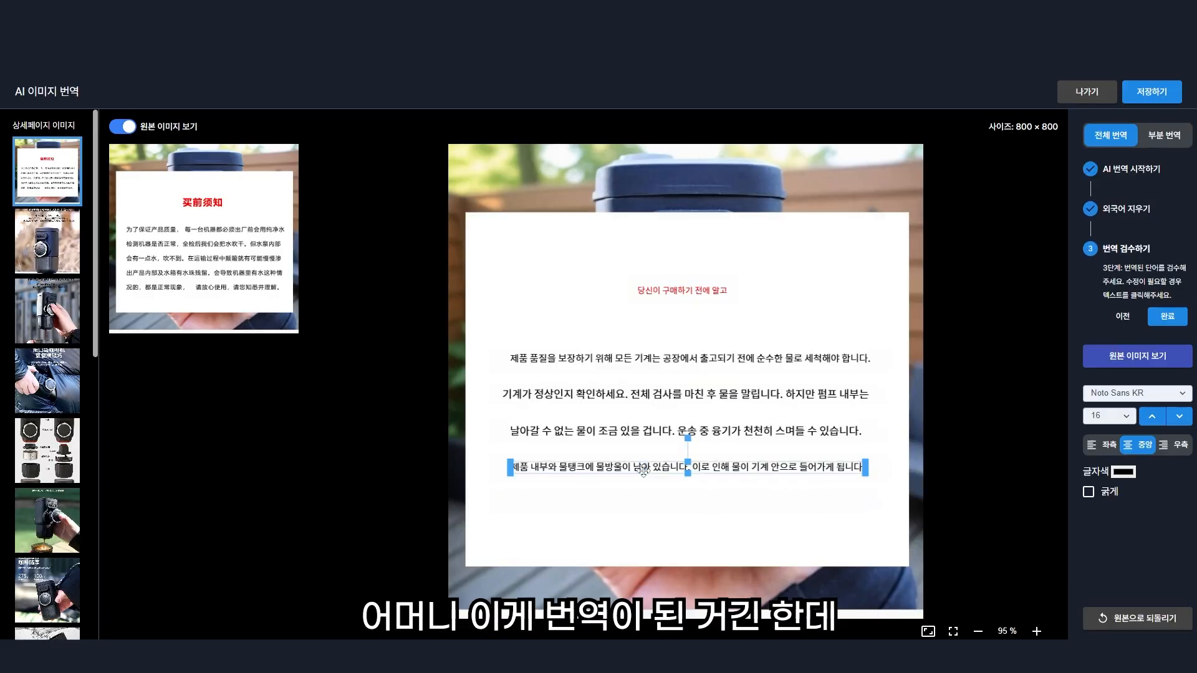
double_click(678, 358)
triple_click(666, 361)
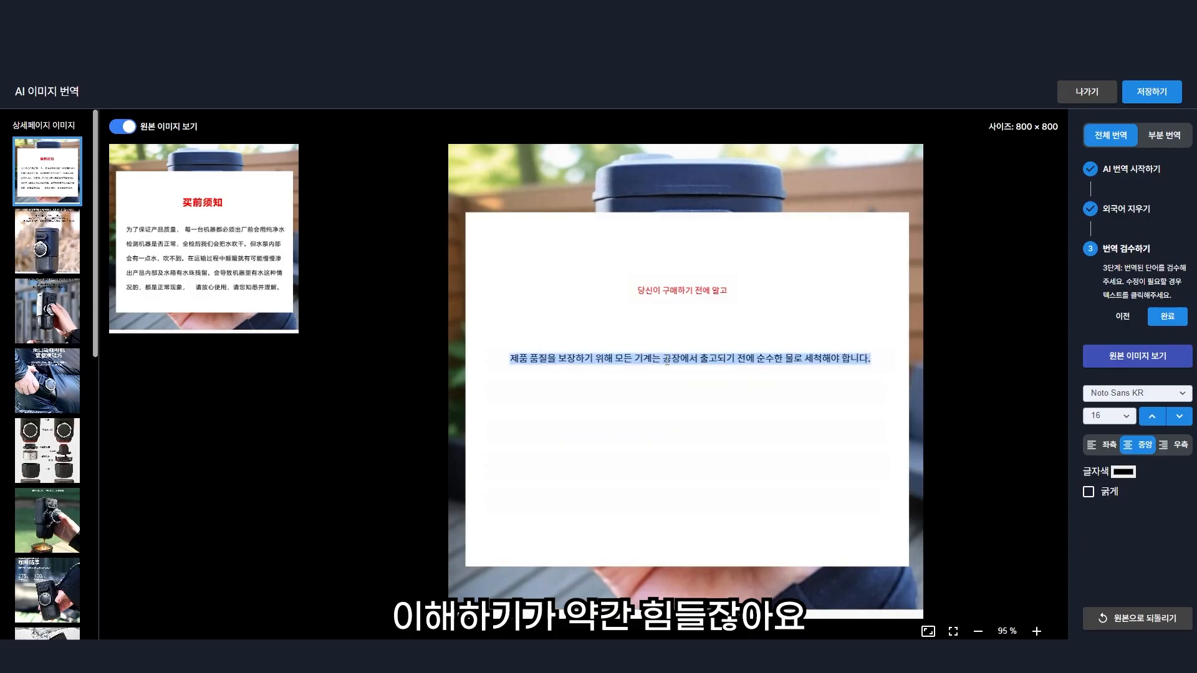
key(ctrl+v)
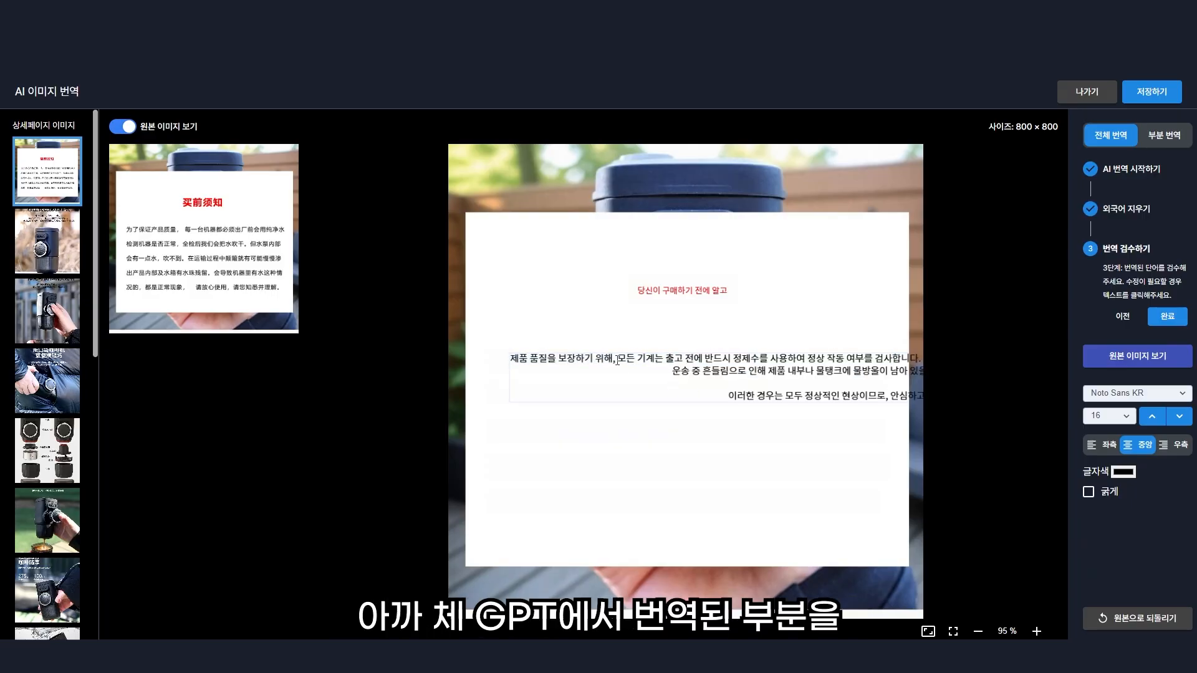
Break the pasted notice text into shorter lines so that it fits inside the white box.
key(Return)
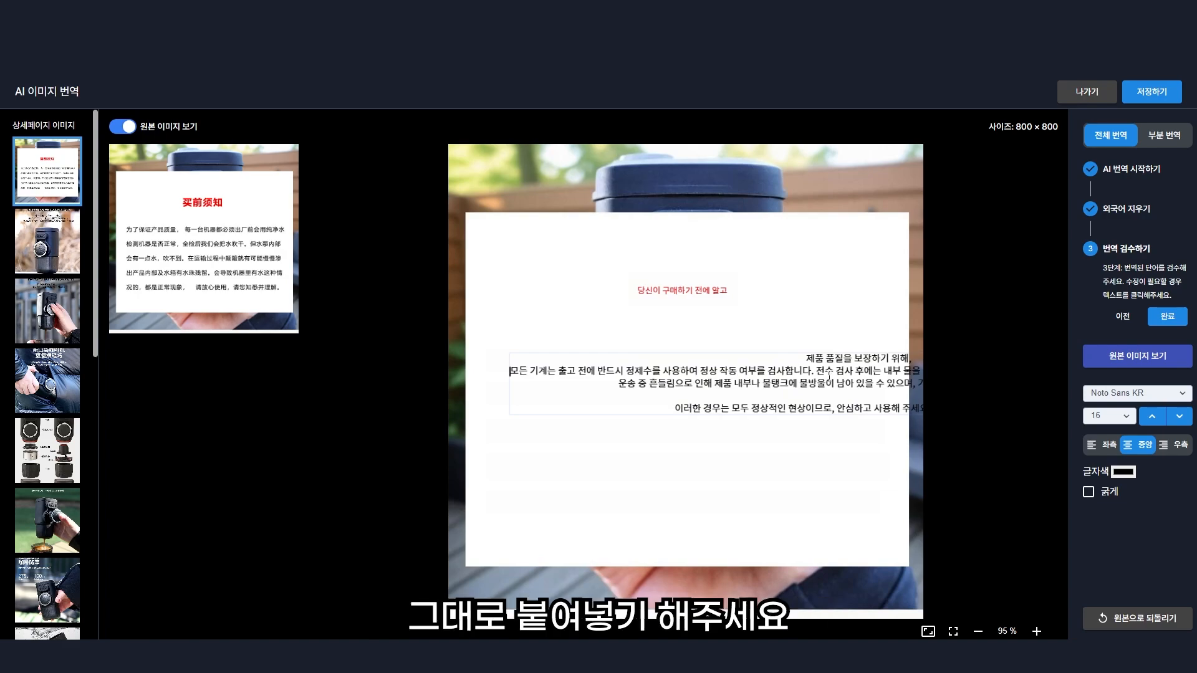
key(Return)
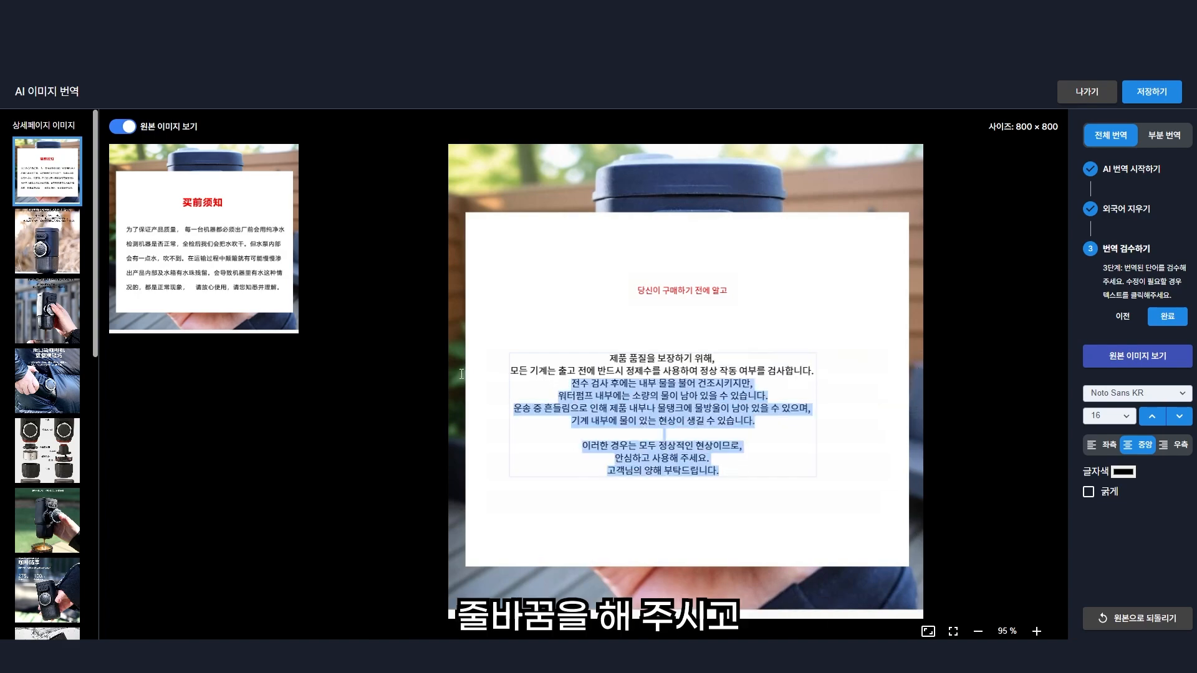
click(700, 377)
Set the whole notice body text to font size 22 and move the text block to the middle of the white box.
key(ctrl+a)
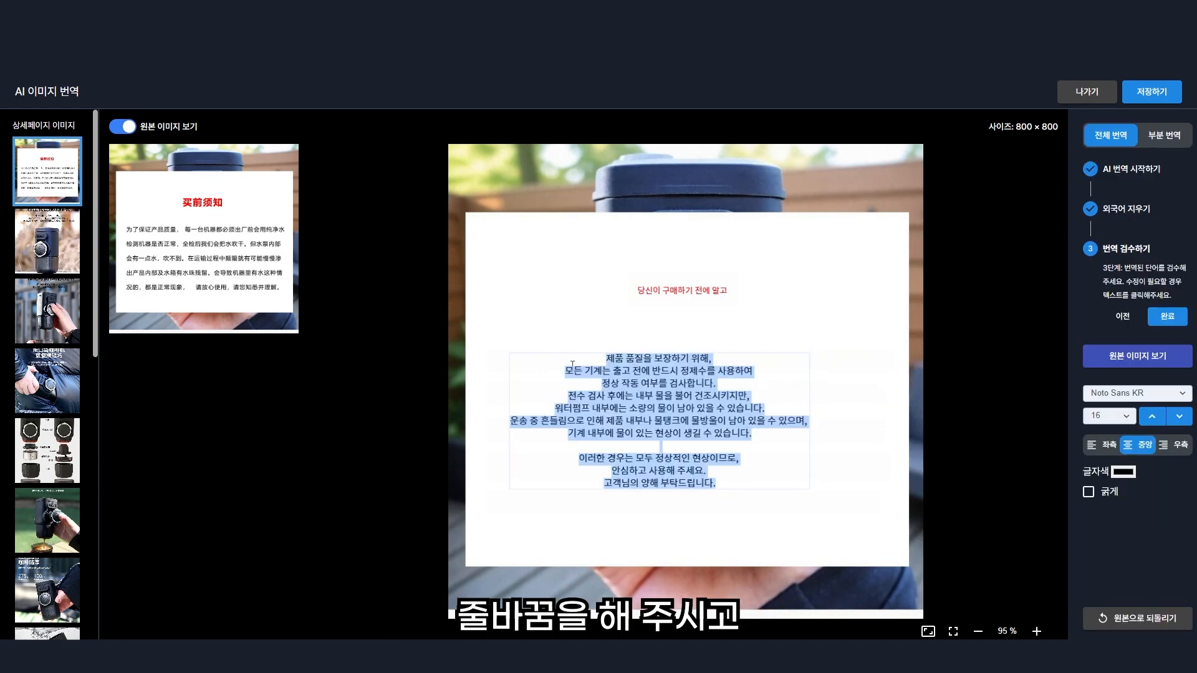
click(1126, 417)
click(1102, 327)
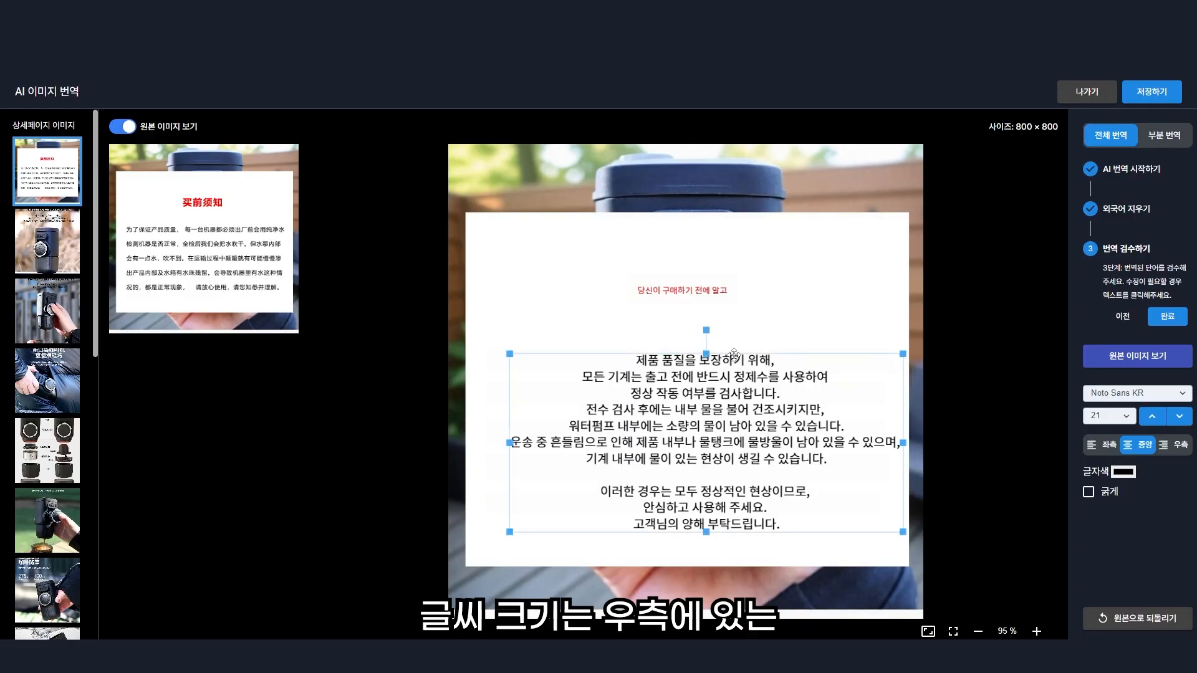
drag(729, 355, 709, 342)
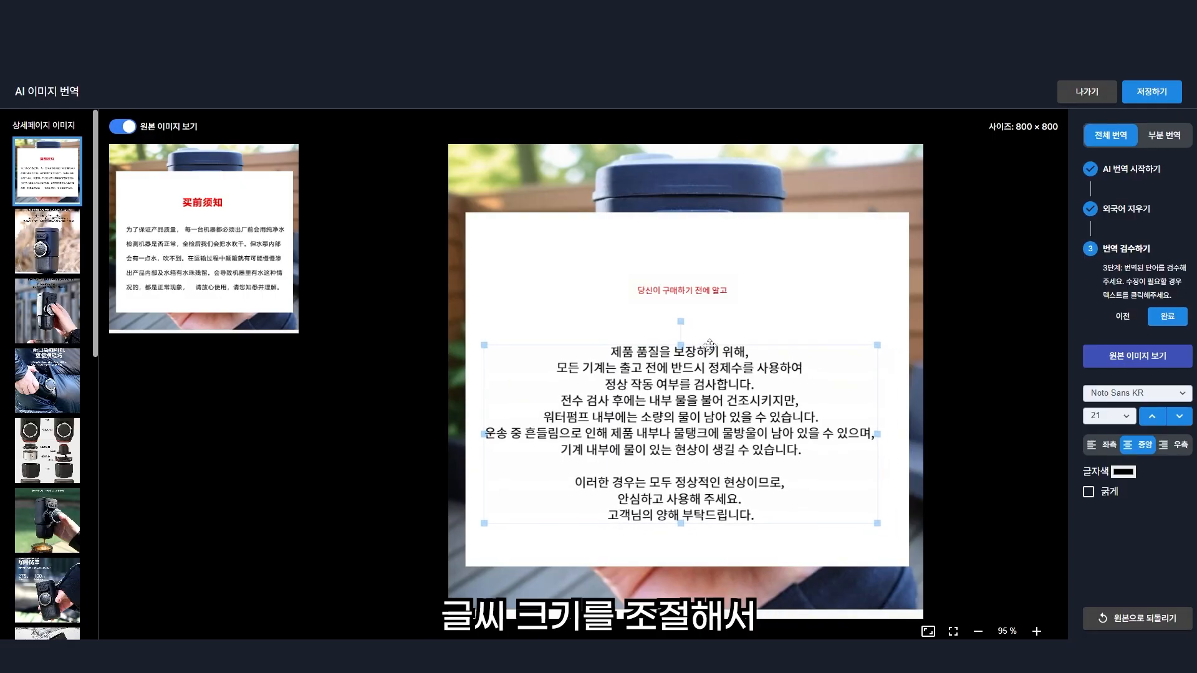
click(1125, 417)
click(1102, 332)
Try the Gmarket Sans font on the notice body text and switch back to Noto Sans KR.
click(1135, 393)
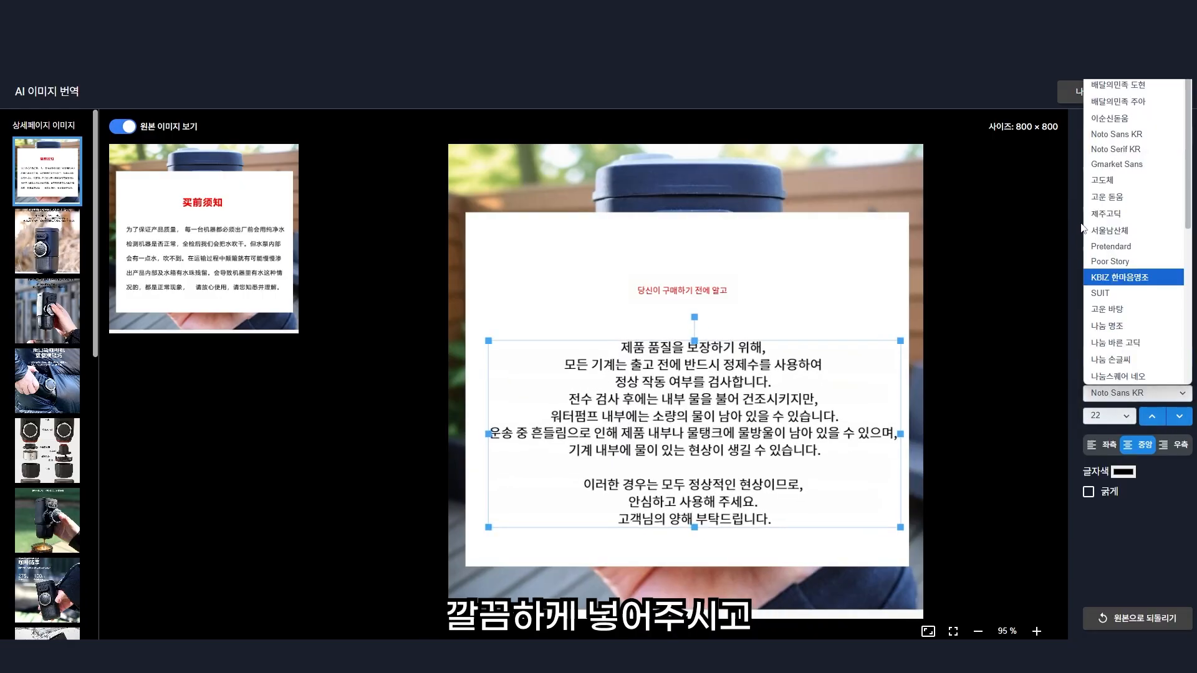
click(1106, 164)
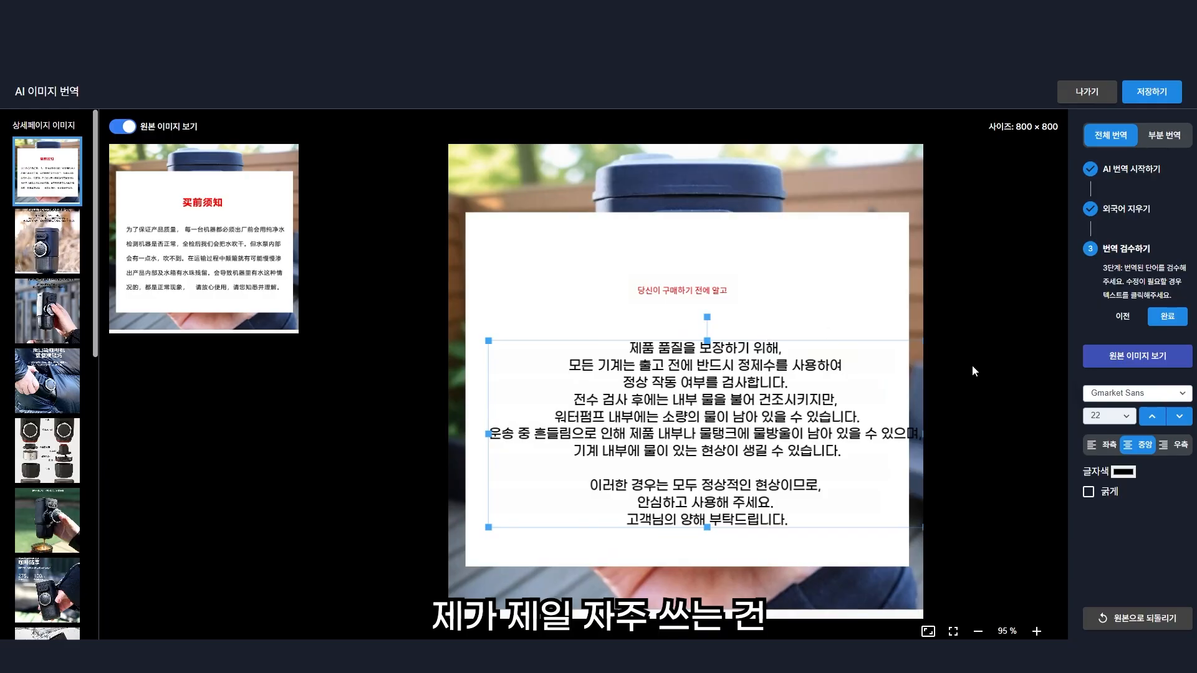
click(1135, 392)
click(1107, 153)
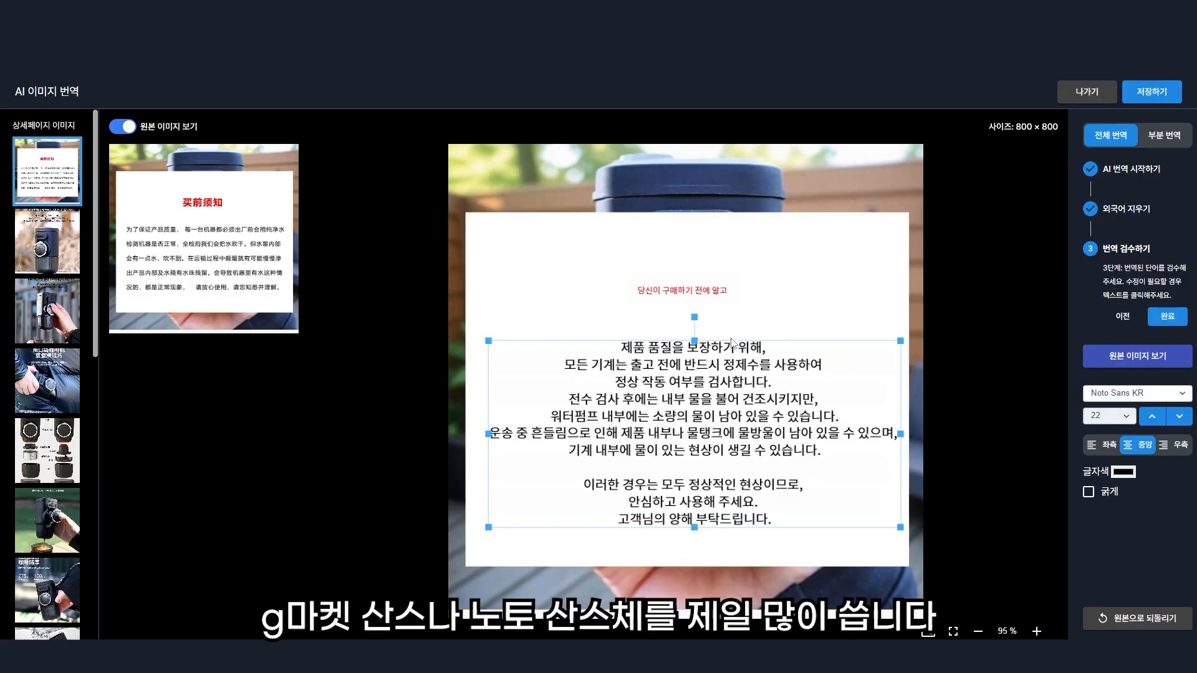
Nudge the notice body text, then replace the red heading with "구매 전 필독" and enlarge it above the body.
click(731, 341)
click(730, 344)
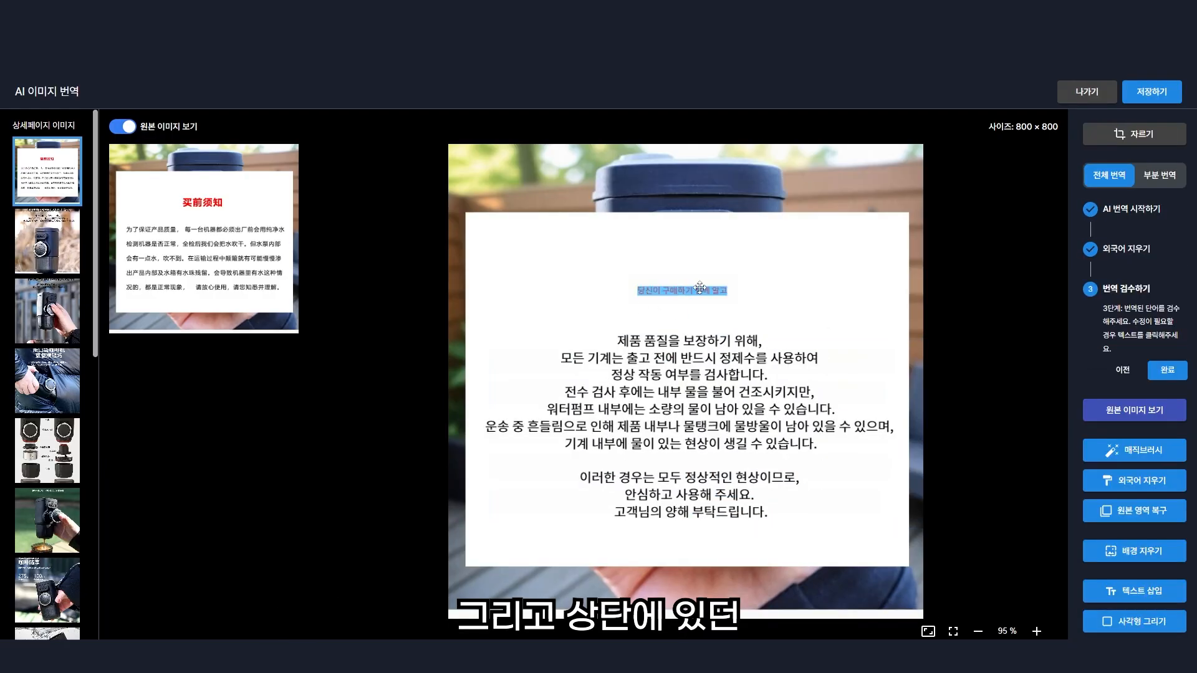
click(673, 292)
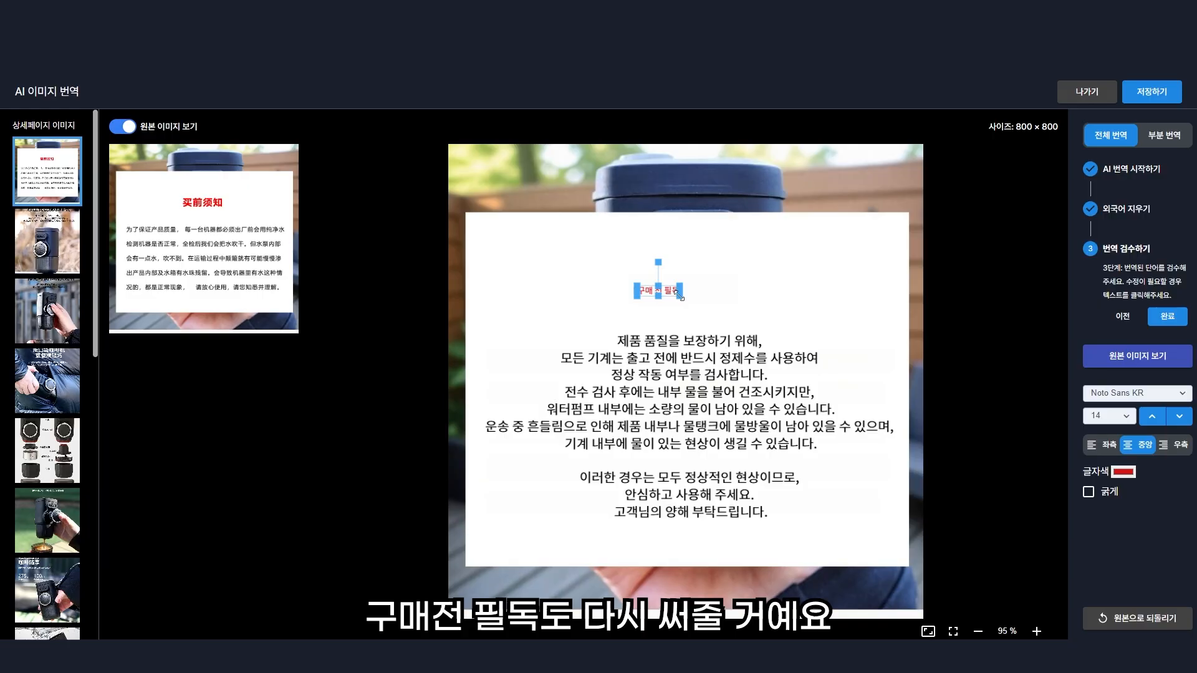
drag(680, 298, 1152, 413)
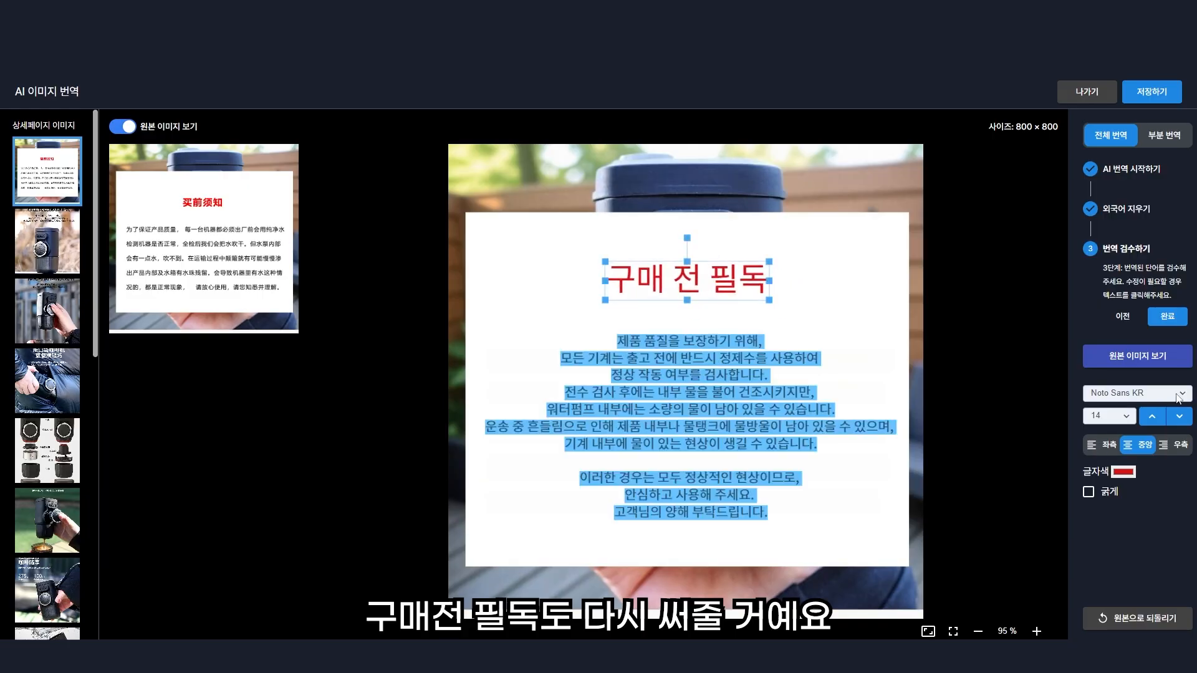
Make the "구매 전 필독" heading bold and enlarge it slightly, centred in the white box.
click(1088, 493)
click(784, 275)
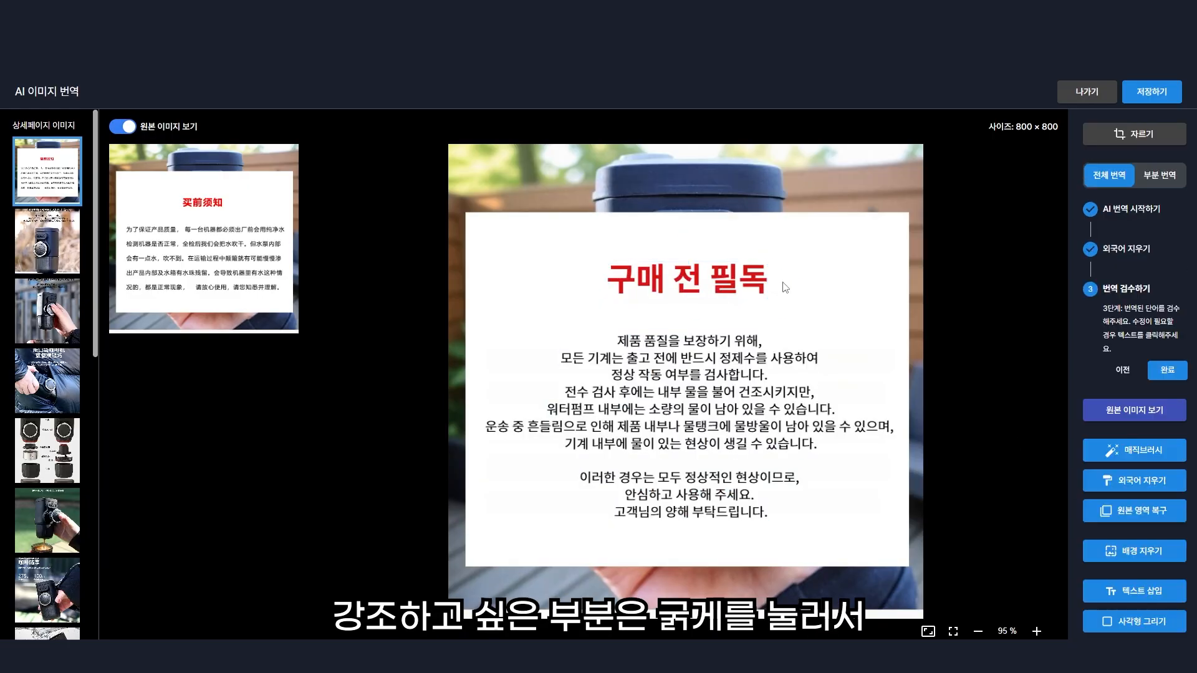
click(761, 268)
drag(767, 260, 780, 260)
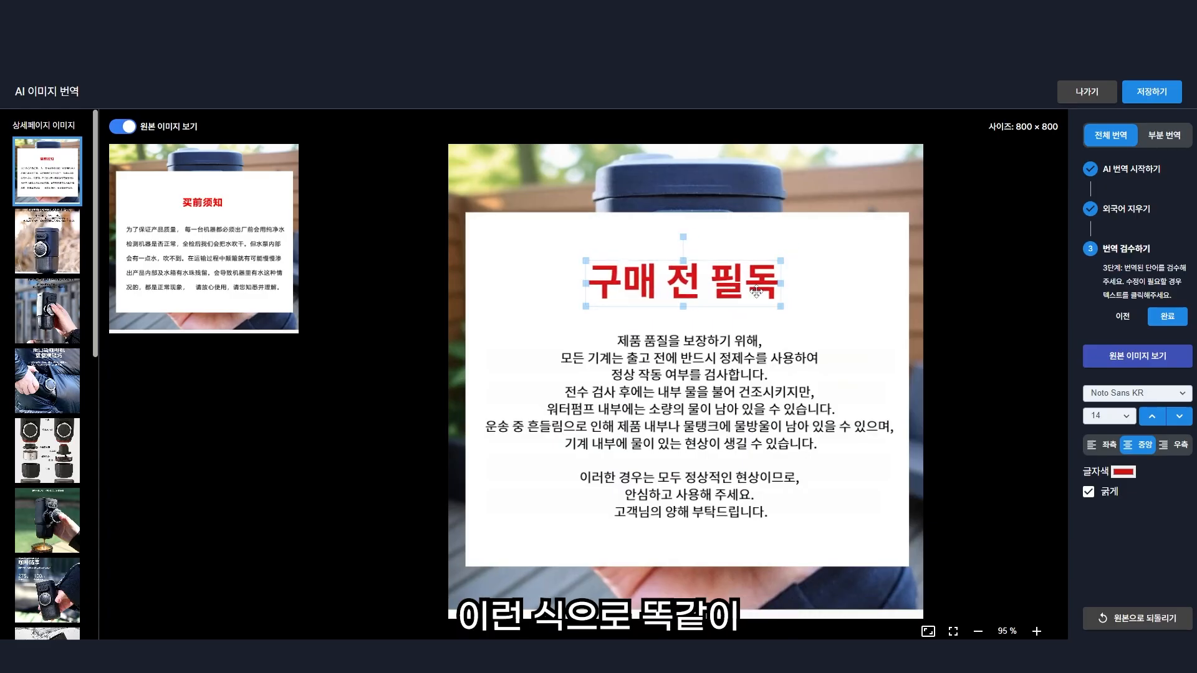
Save the edited notice image and open the second detail page image.
click(864, 312)
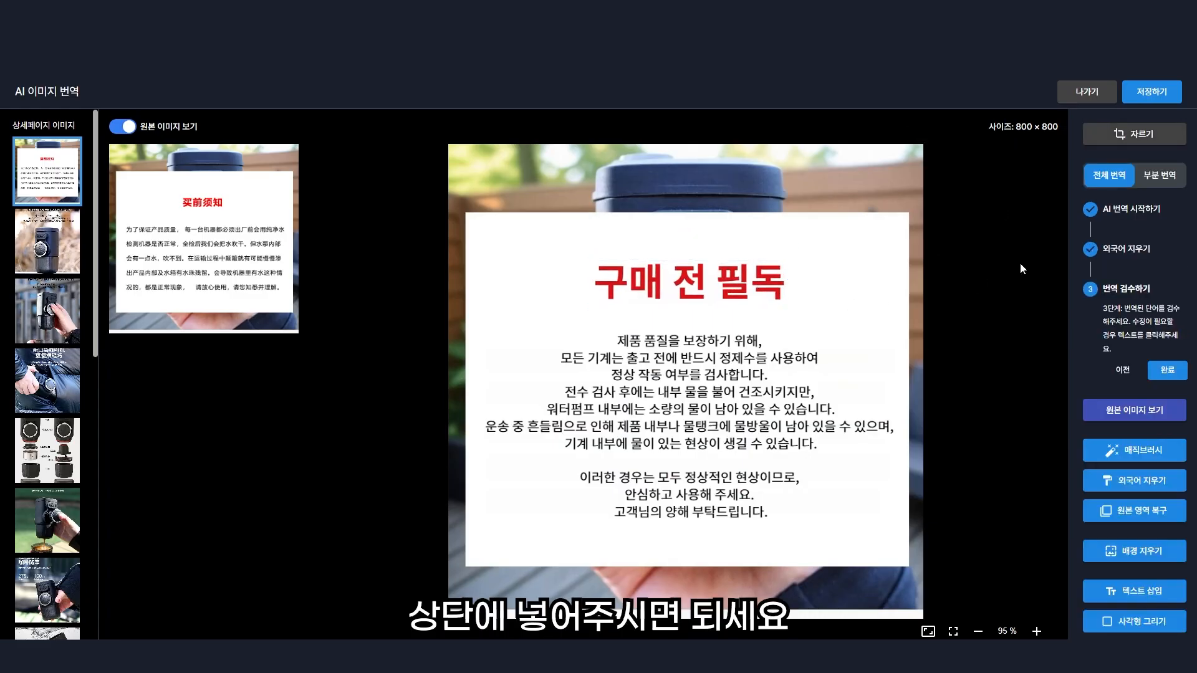
click(1132, 100)
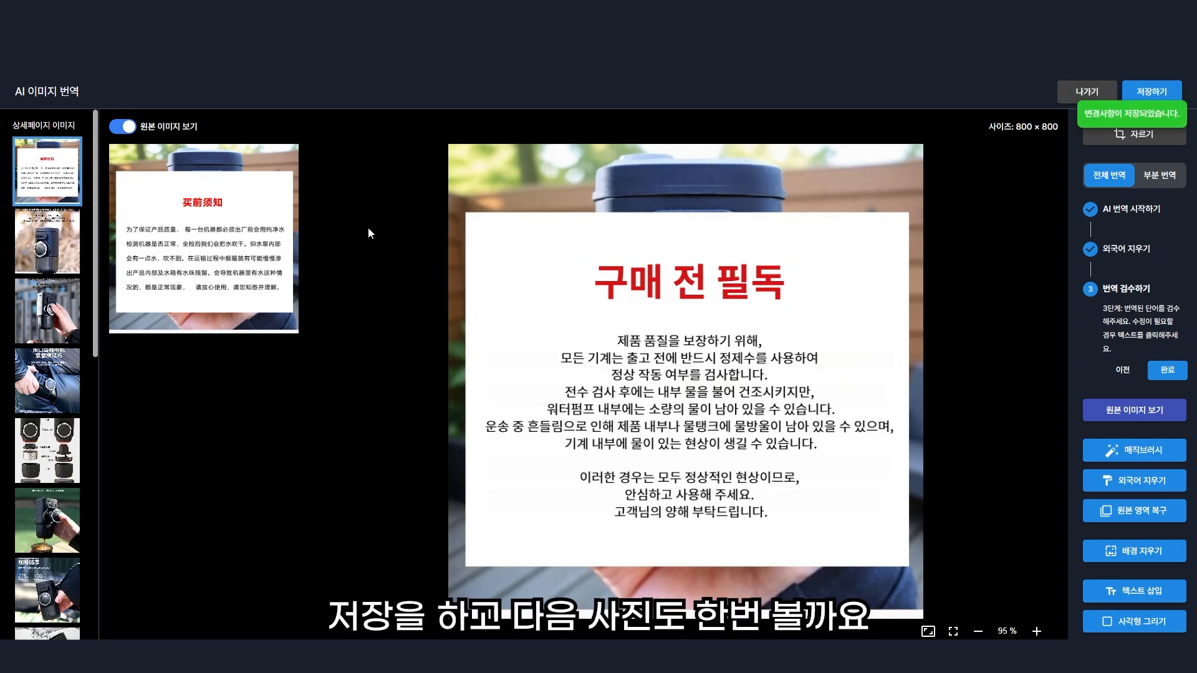
click(73, 243)
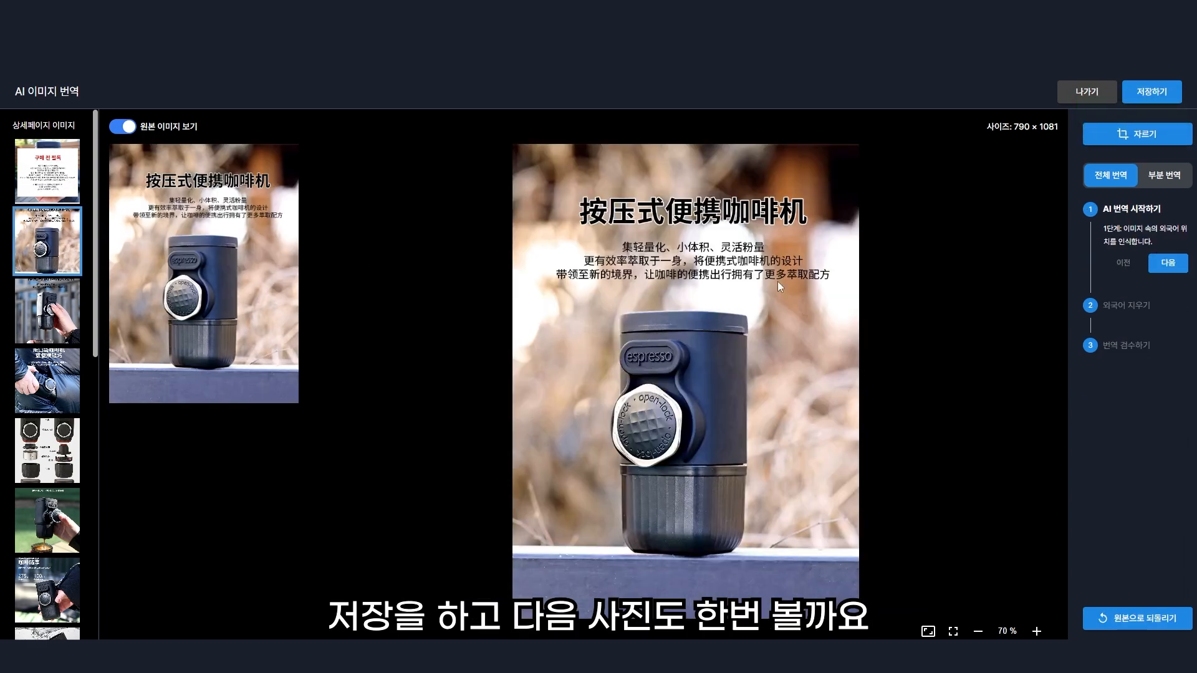
Try the full-image translation on the second detail image.
click(1163, 264)
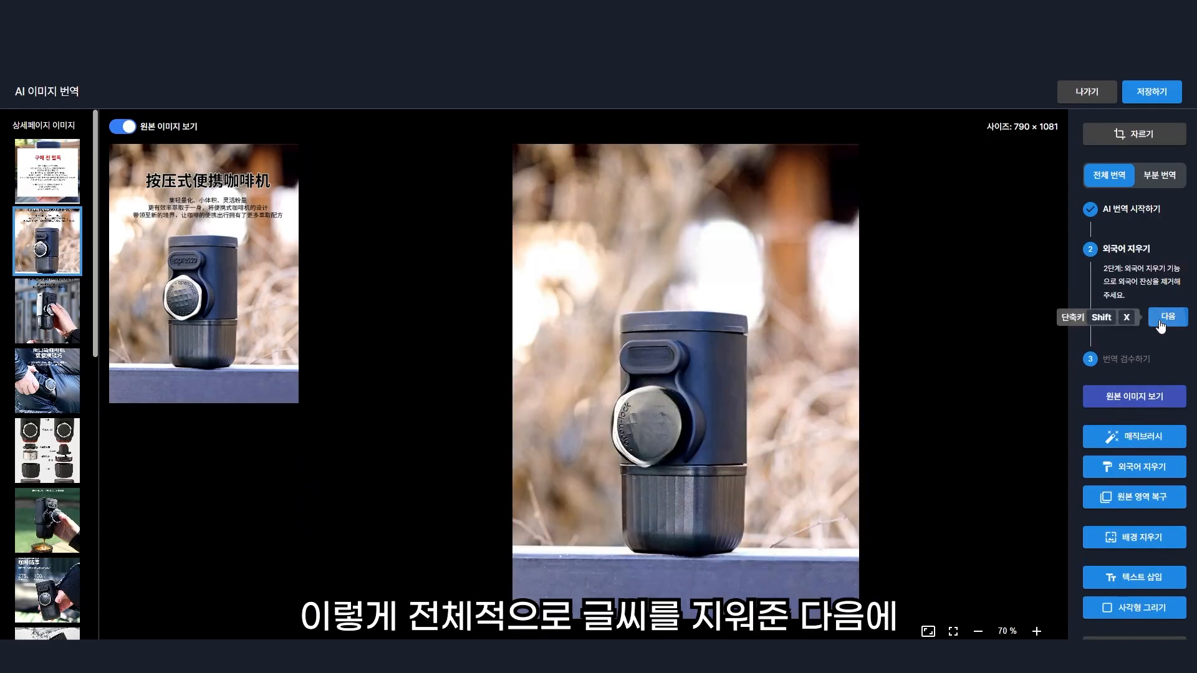
click(1166, 318)
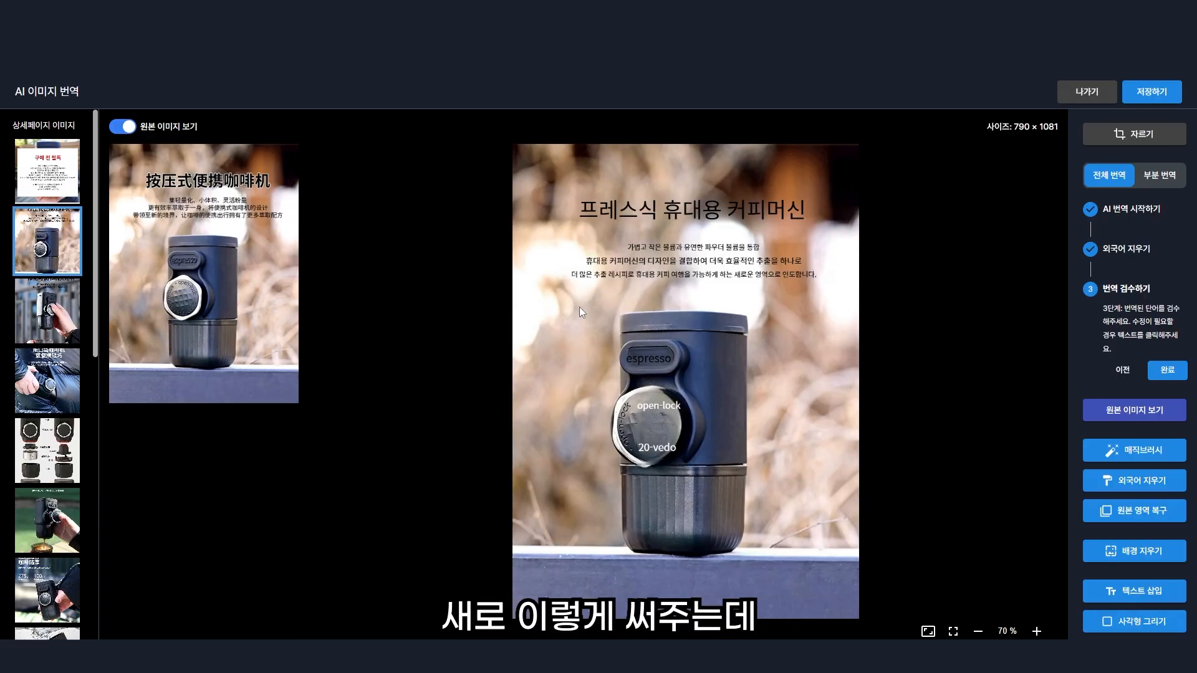
Run a partial translation on the second detail image, excluding the espresso label and the dial lettering on the product.
click(1168, 192)
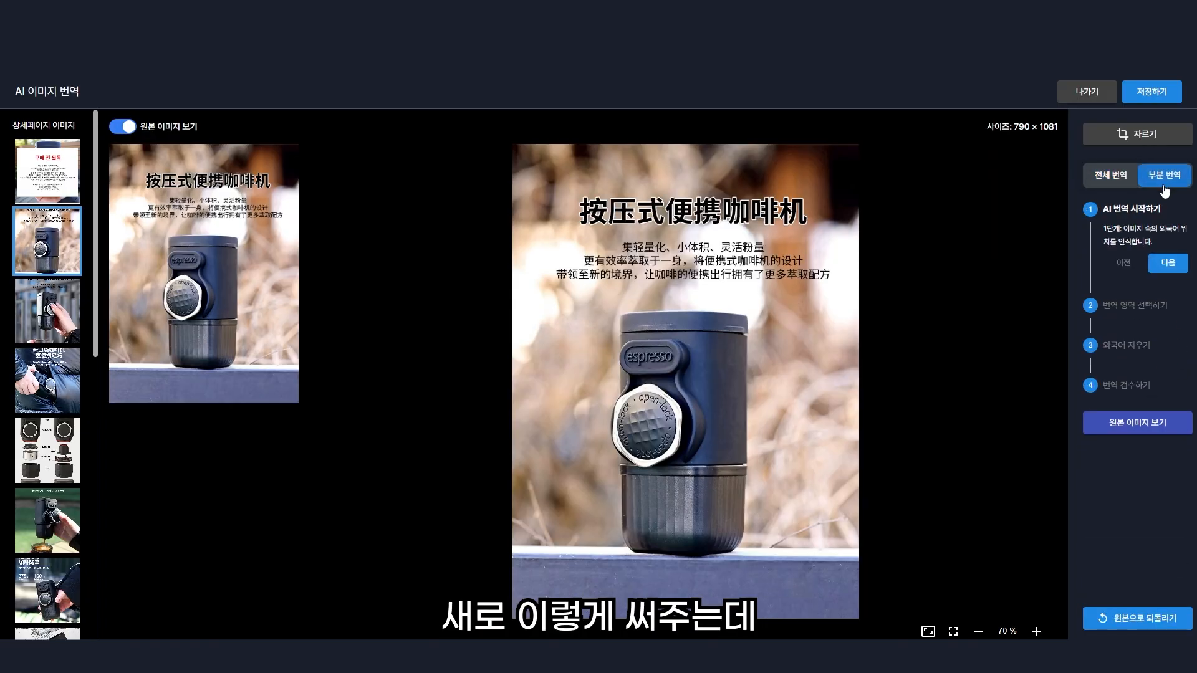
click(1162, 271)
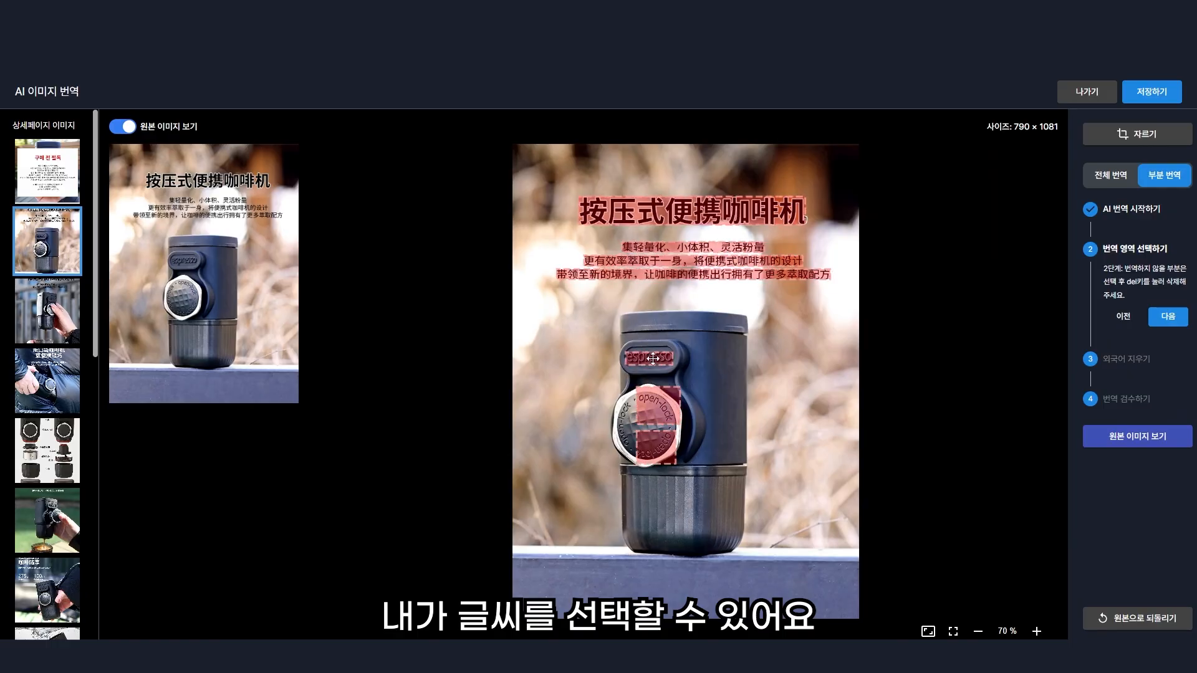
click(673, 425)
key(Delete)
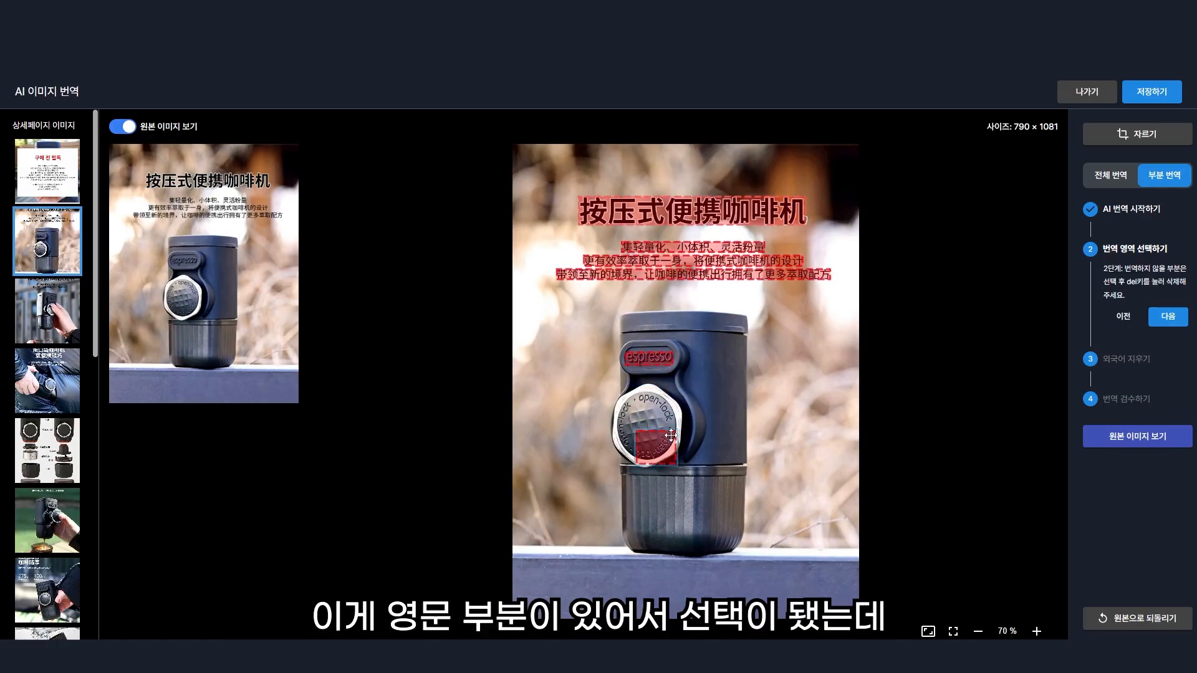
click(653, 359)
key(Delete)
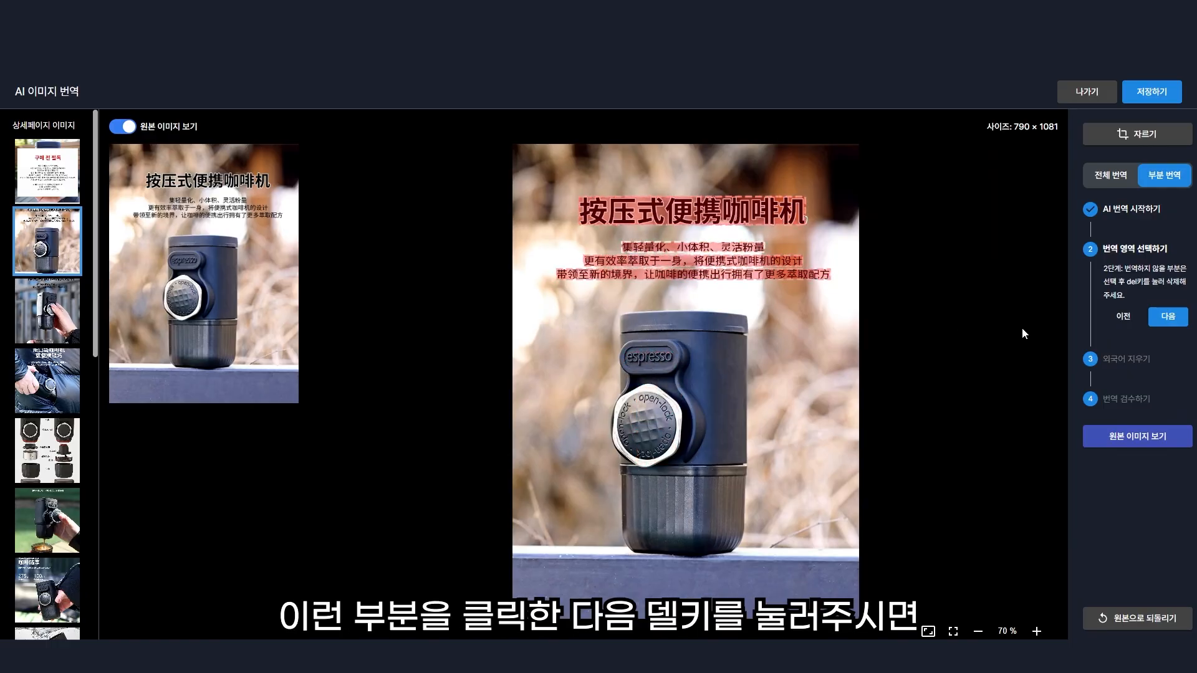
click(1167, 317)
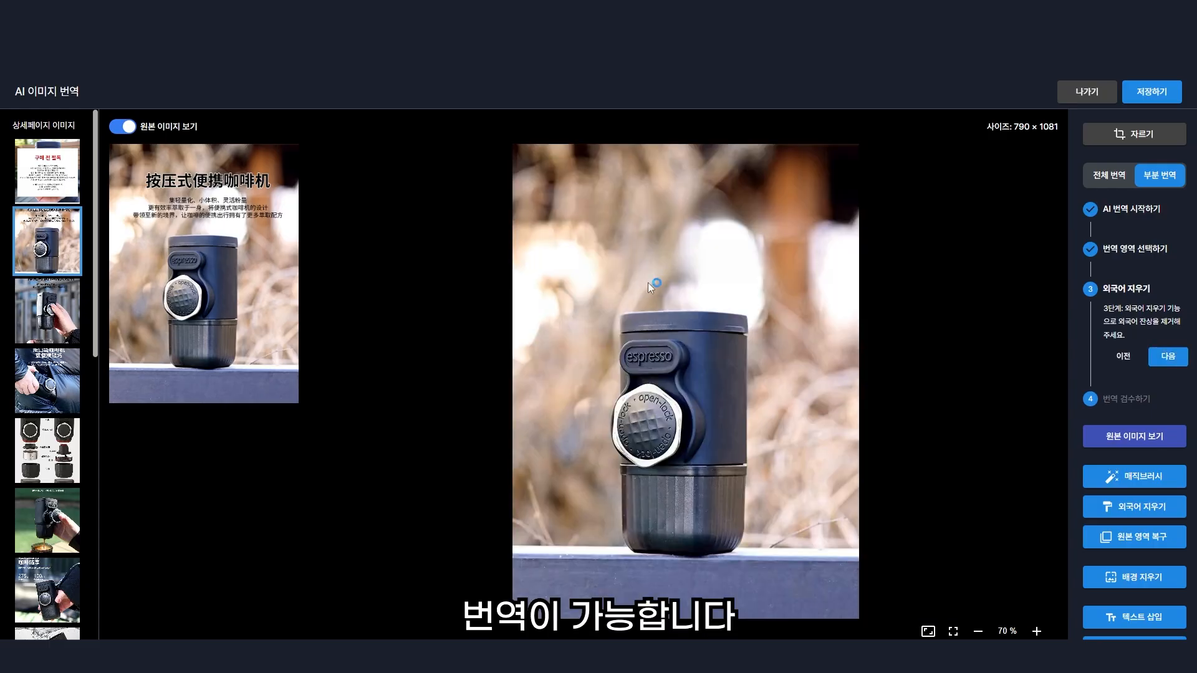
click(1168, 356)
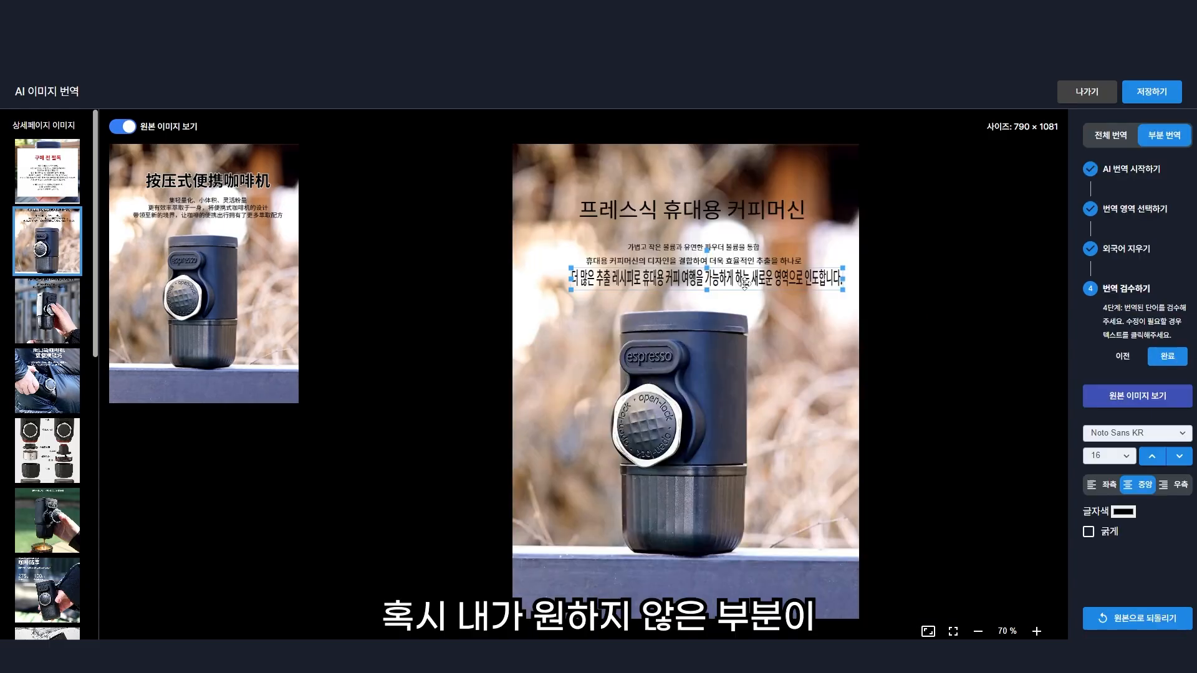
Enlarge and space out the three translated description lines, and move the title higher above them.
mouse_move(782, 278)
mouse_down()
mouse_move(770, 288)
mouse_move(842, 289)
mouse_move(780, 291)
mouse_up()
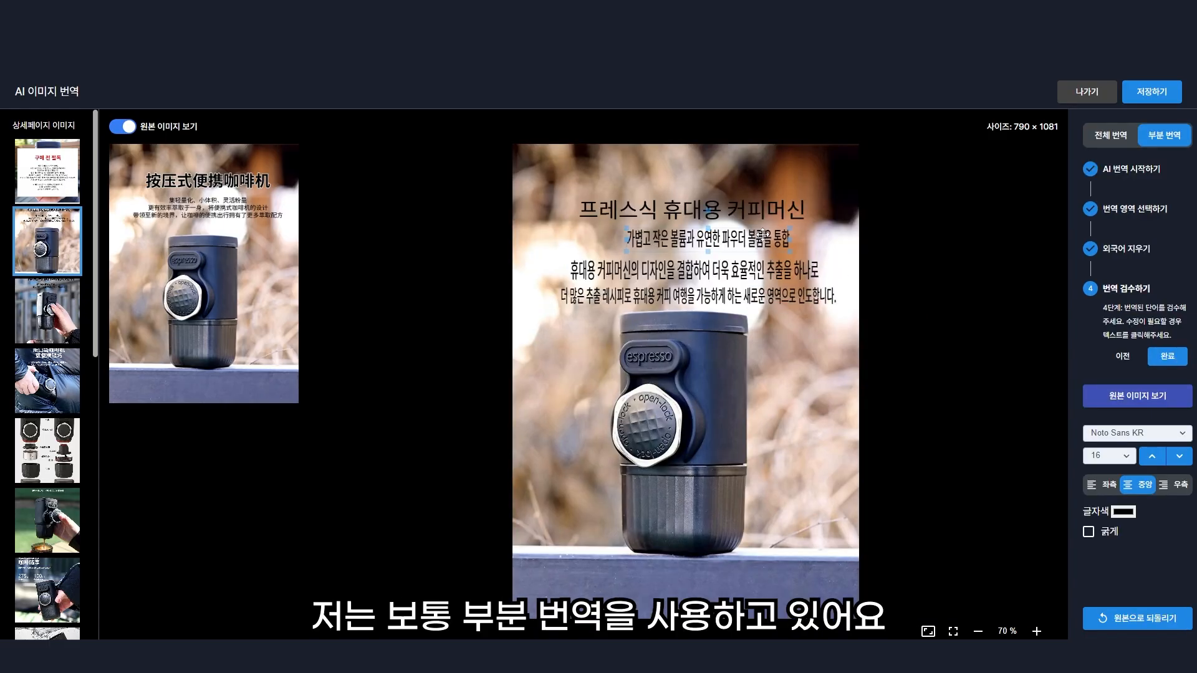
drag(763, 241, 754, 192)
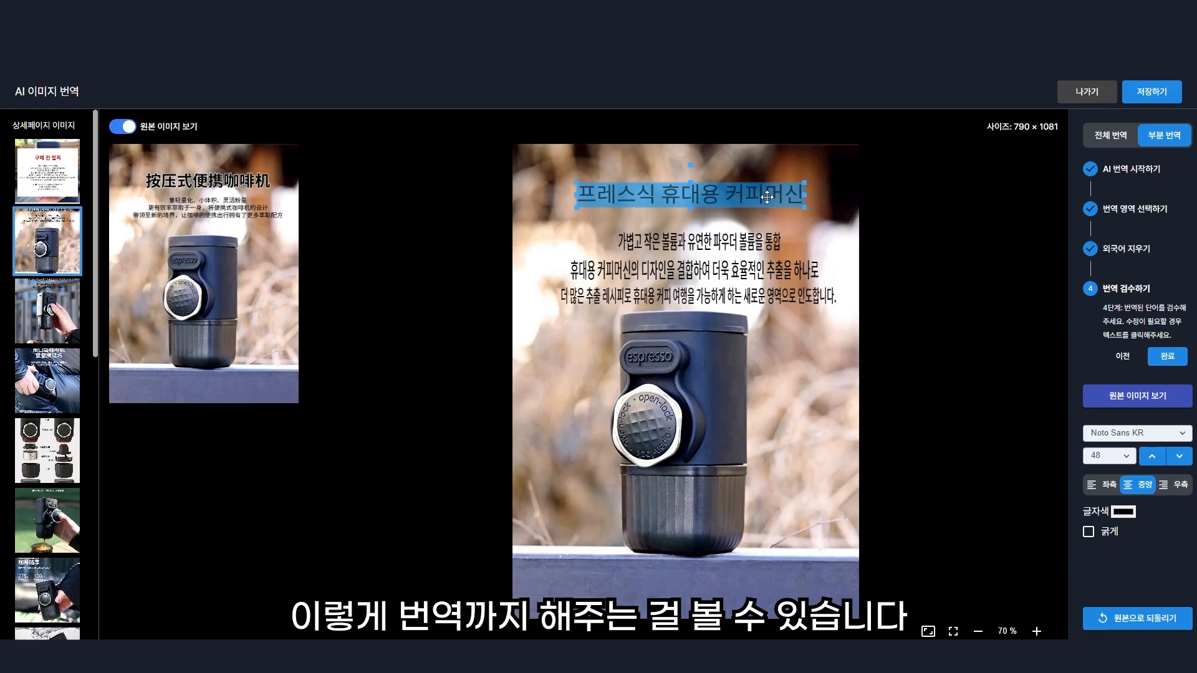
click(758, 270)
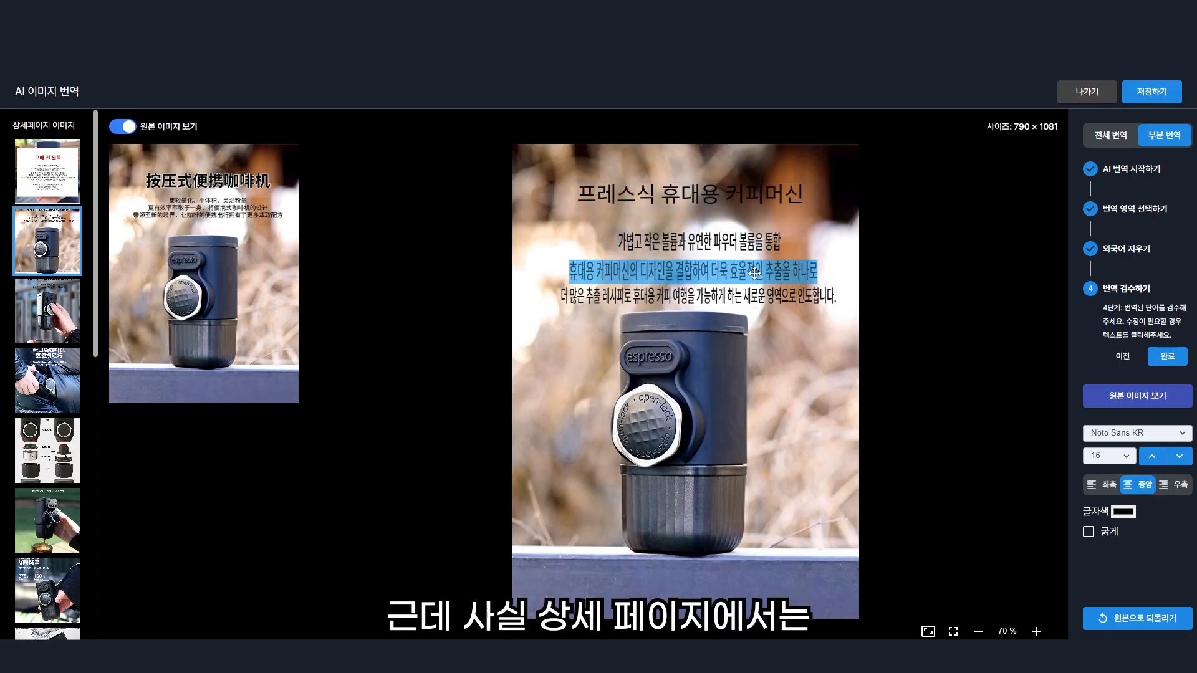
click(758, 291)
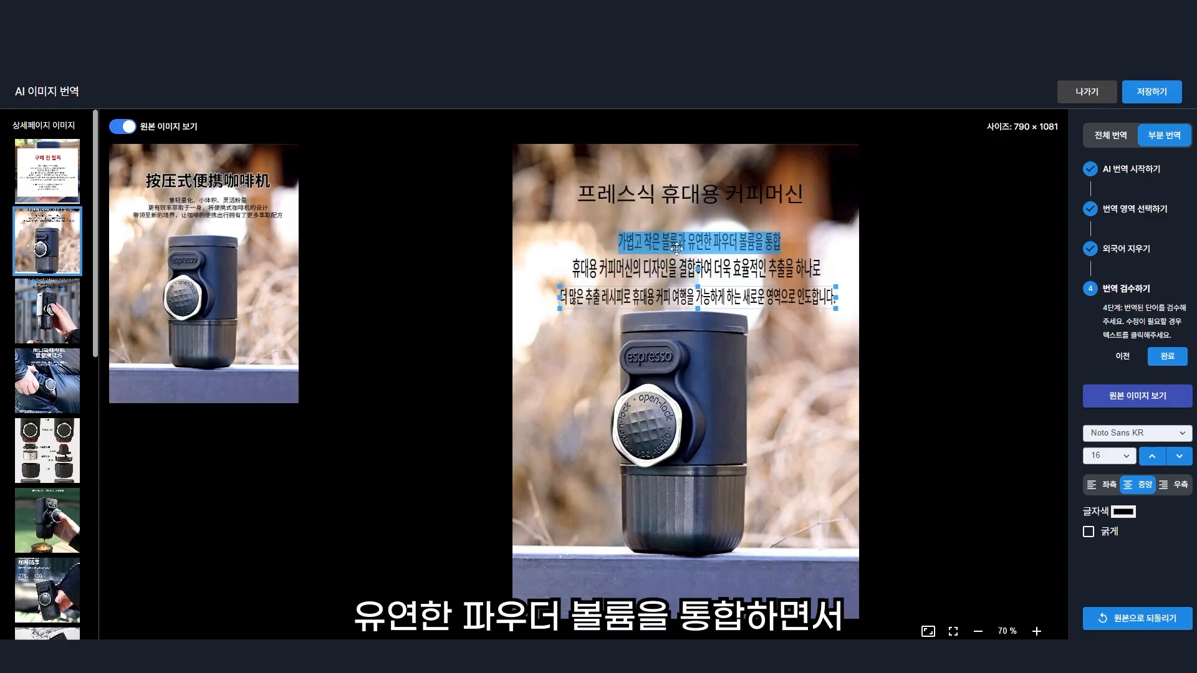
Delete the second and third description lines and move the remaining line lower beneath the title.
click(649, 274)
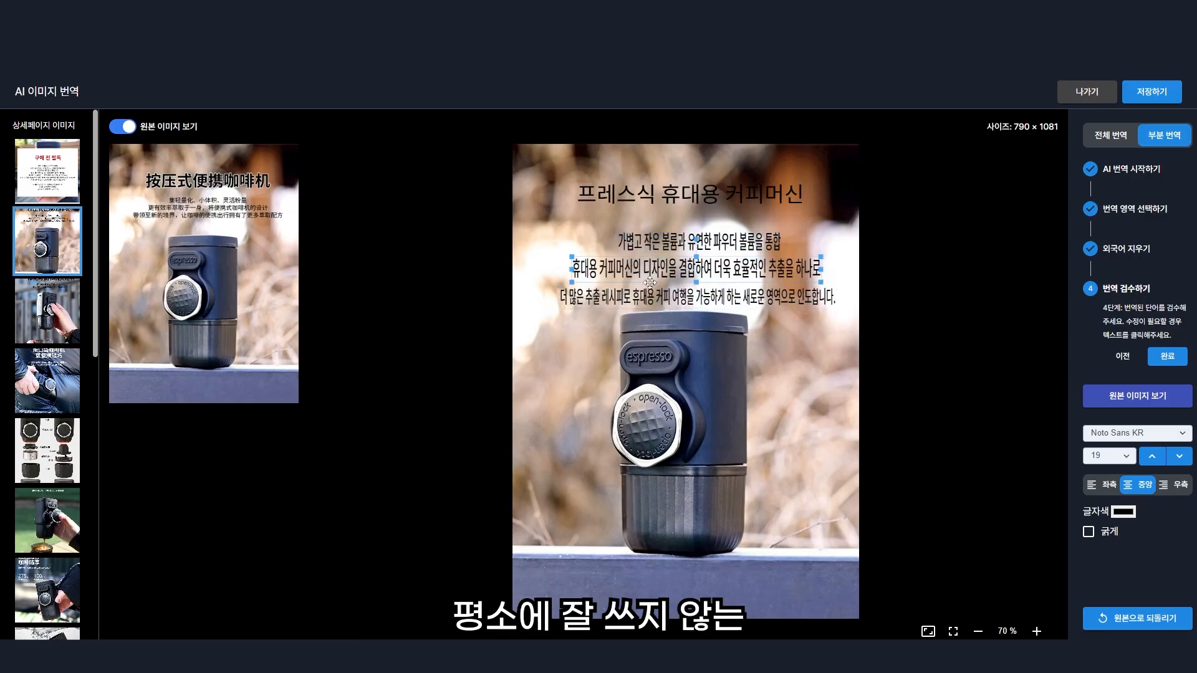
click(643, 291)
click(650, 272)
click(648, 294)
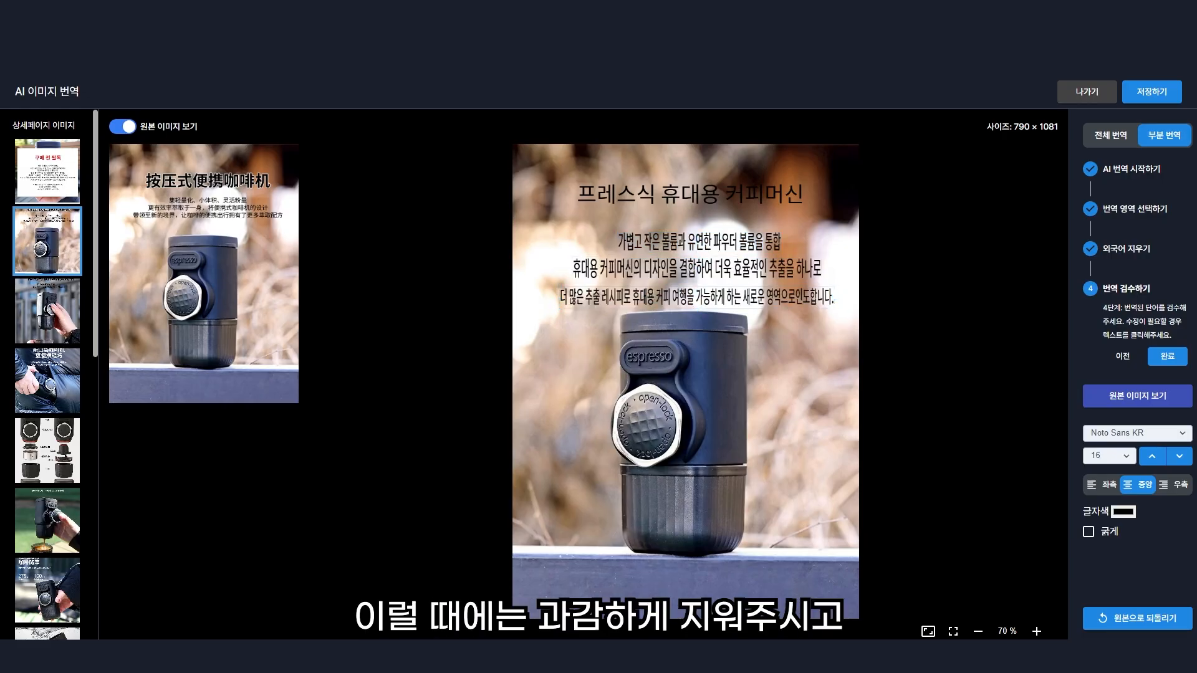
key(Delete)
click(653, 272)
key(Delete)
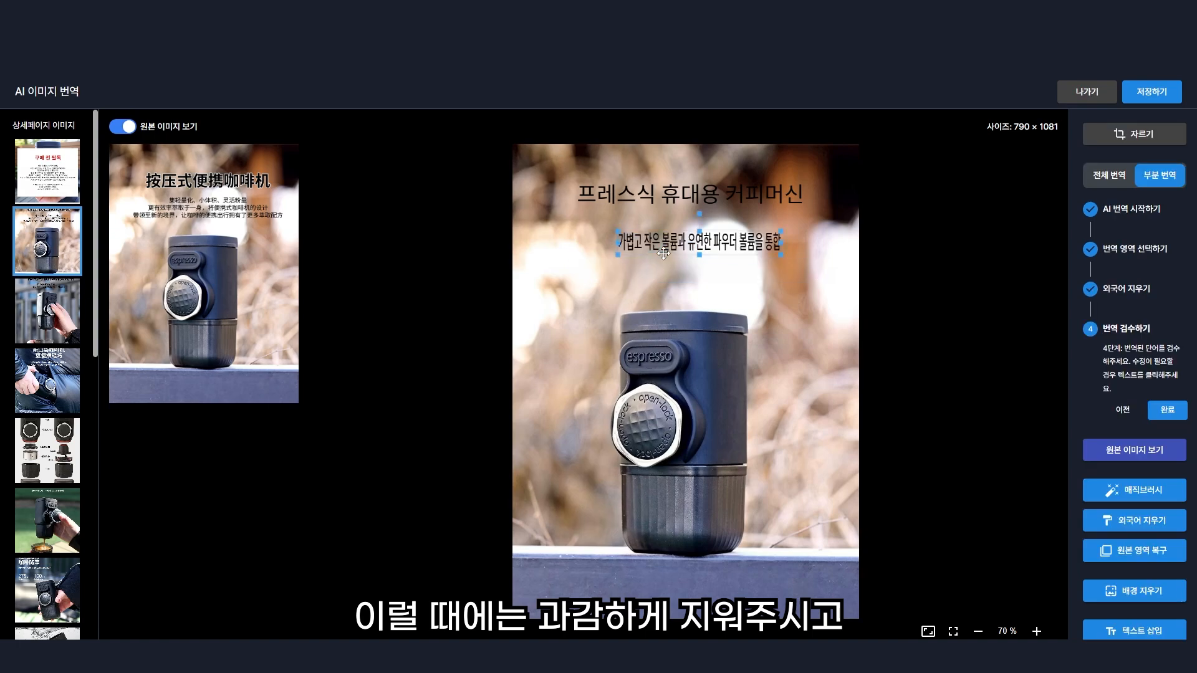
click(668, 245)
drag(674, 235, 669, 253)
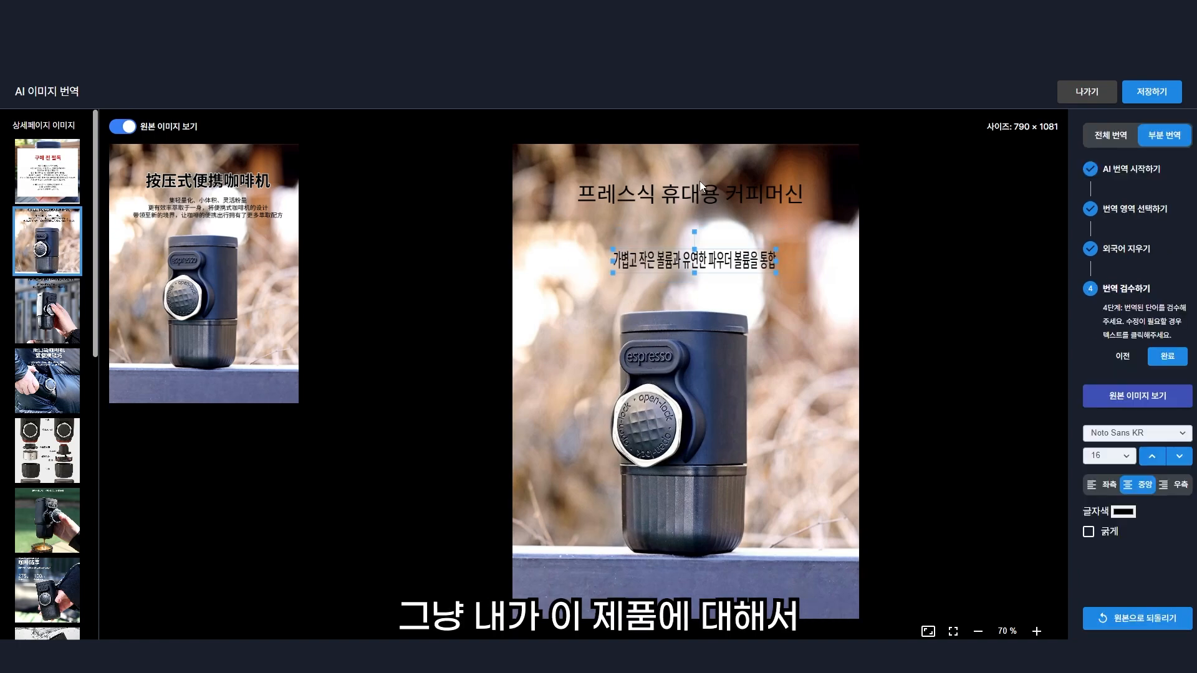
Replace the title with "휴대용 에스프레소 추출기" and format it in bold Gmarket Sans at size 54.
click(700, 181)
drag(700, 182, 706, 188)
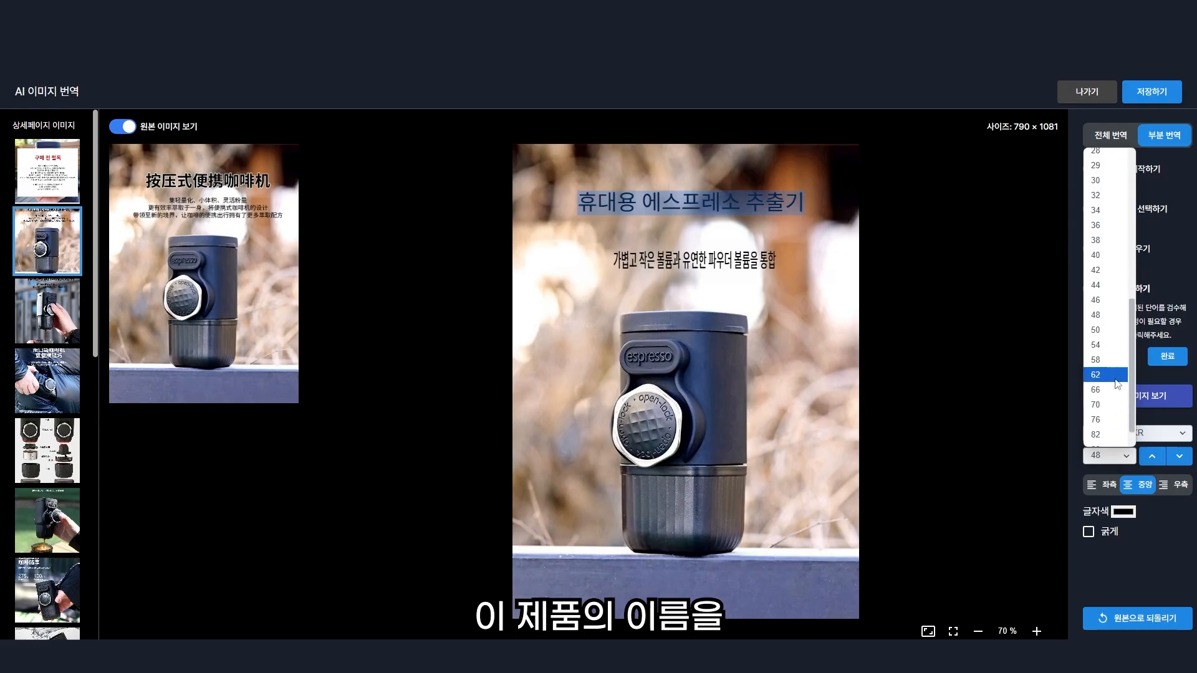
click(1103, 326)
click(1130, 458)
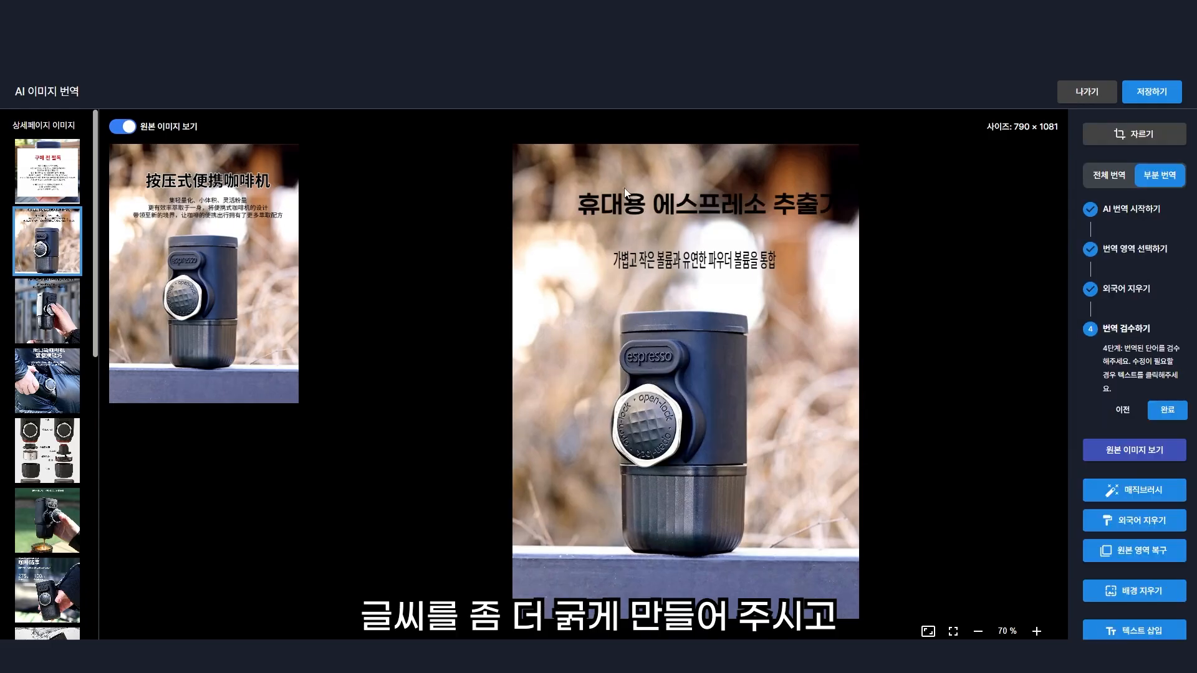
Narrow the title so that it fits within the image width, and centre it above the description line.
click(620, 193)
drag(602, 191, 546, 226)
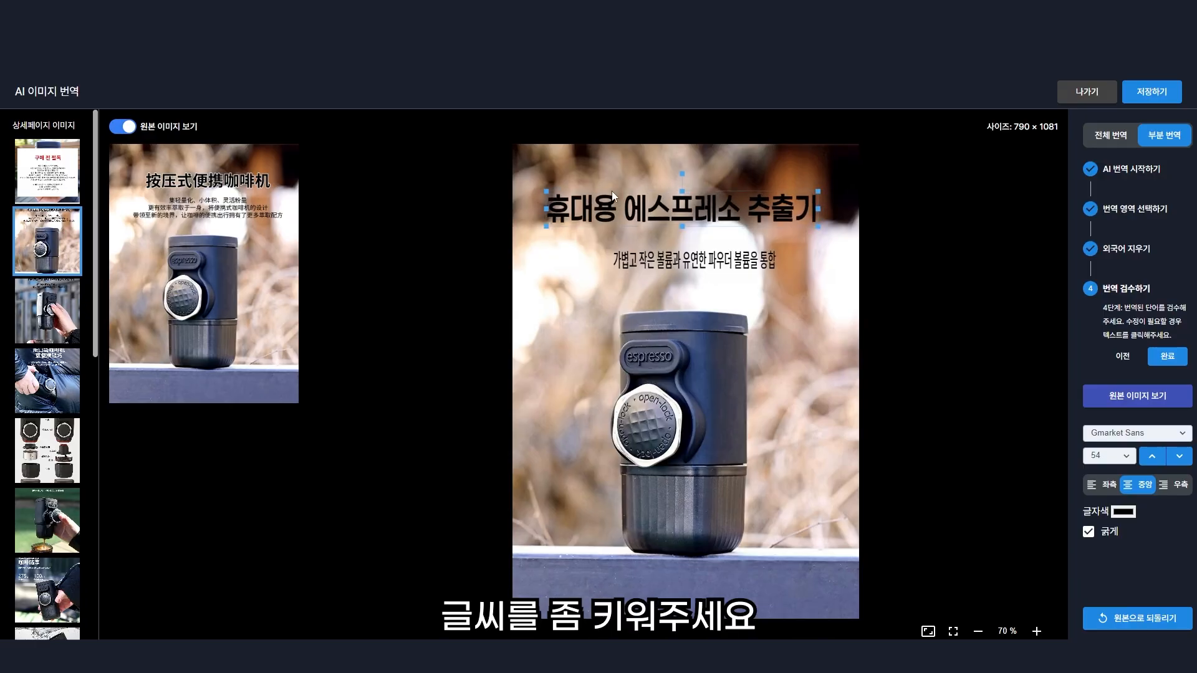
drag(616, 192, 628, 193)
click(740, 262)
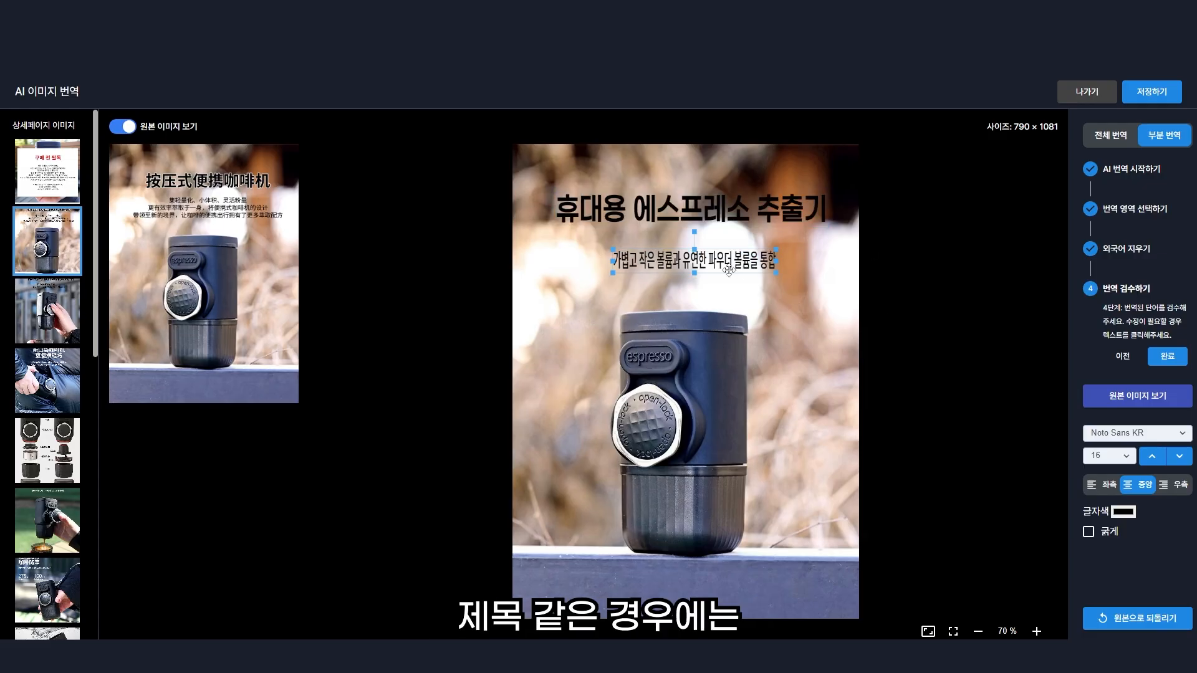
click(818, 219)
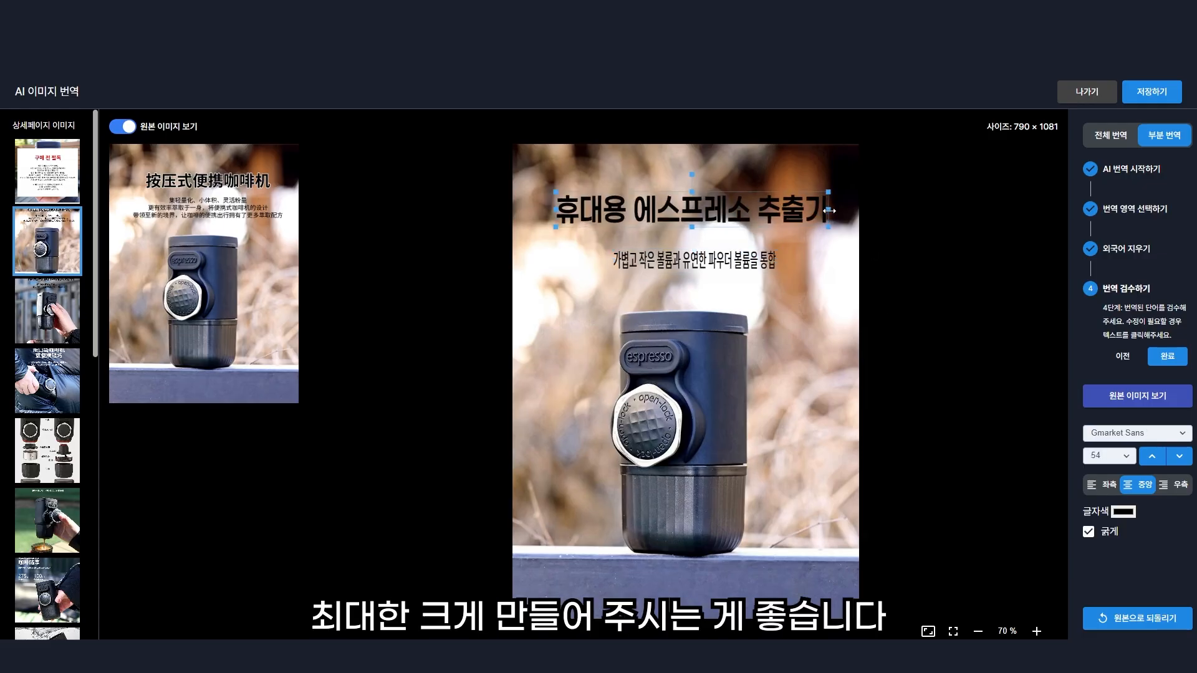
Replace the description line with "여행에도 간편하게 휴대할 수 있는 미니 머신" and save the image.
click(730, 268)
double_click(727, 263)
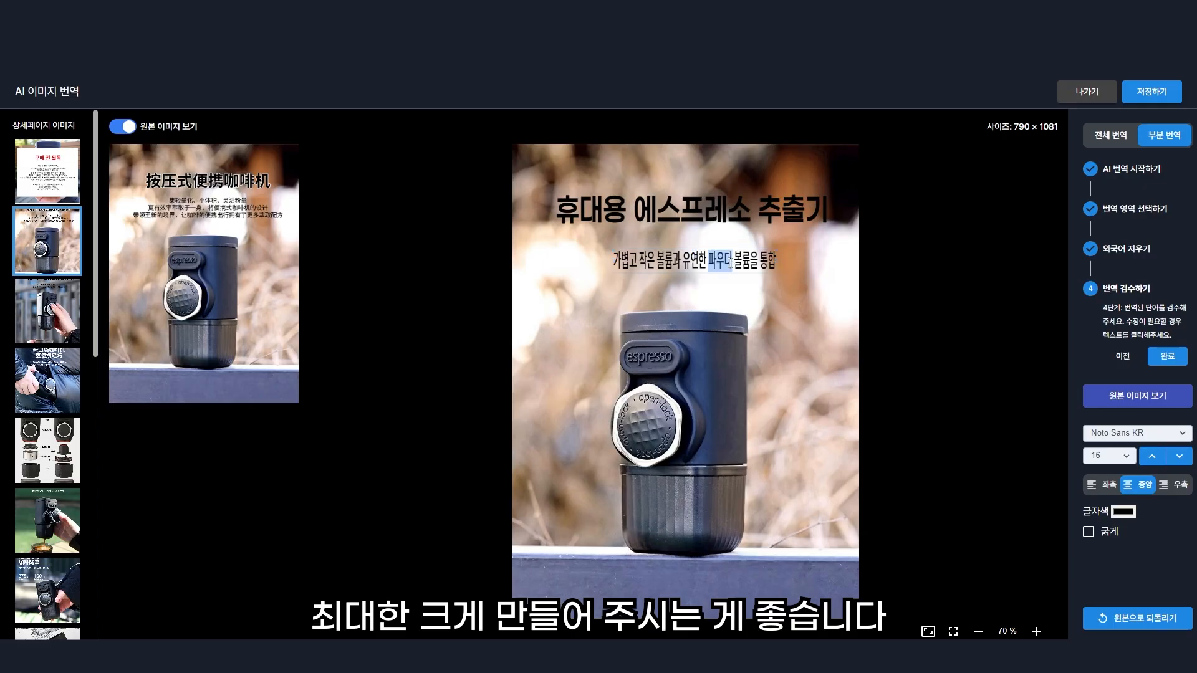
key(ctrl+a)
text(이)
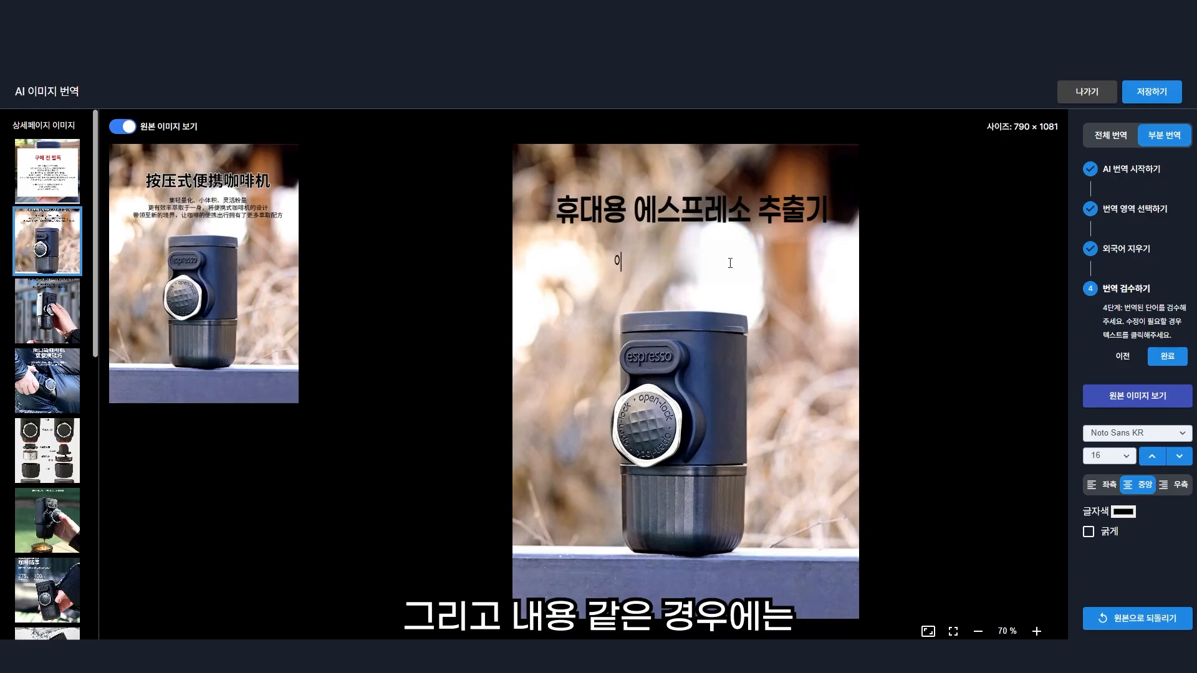
text(행에도 간편하게)
text(휴대할 수 있는 미니 머신)
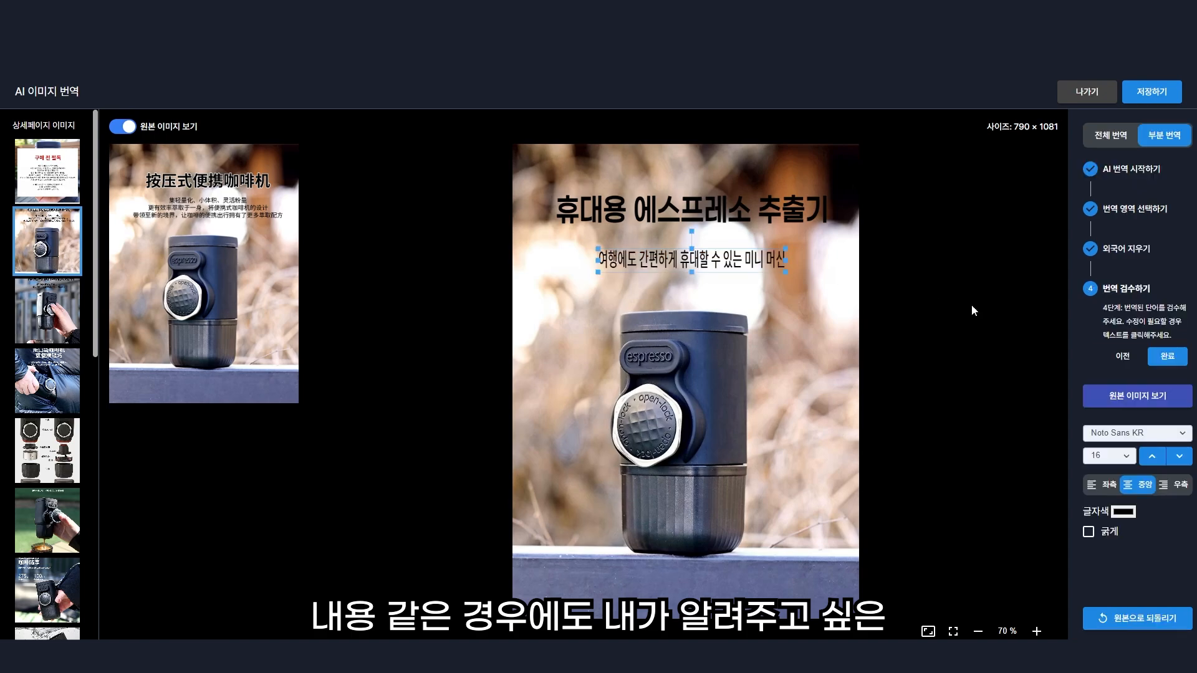
click(971, 304)
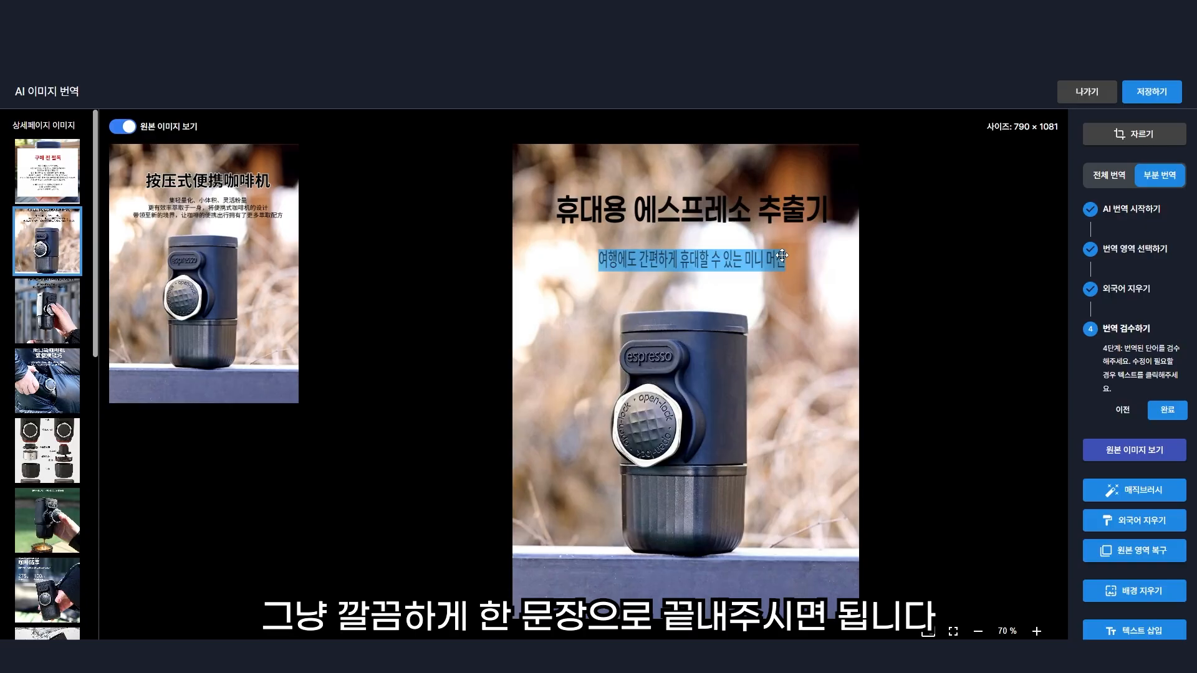
click(1145, 100)
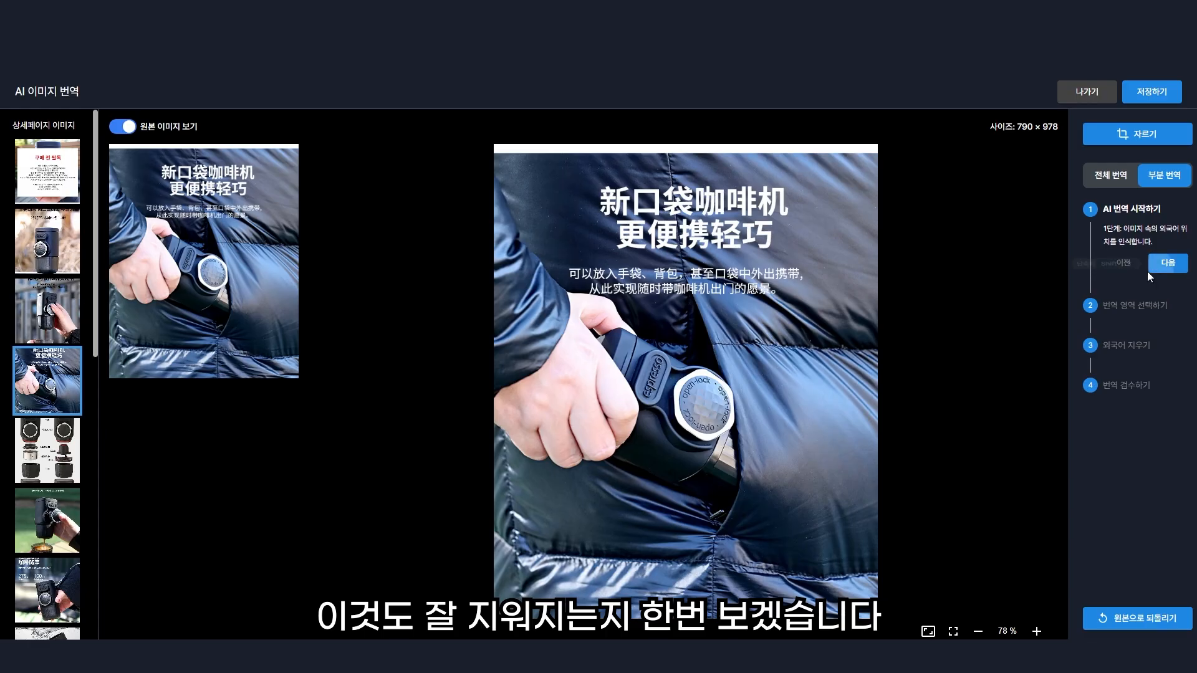
Partially translate the jacket-pocket image into Korean, excluding the espresso logo on the machine from the detected text areas.
click(1167, 265)
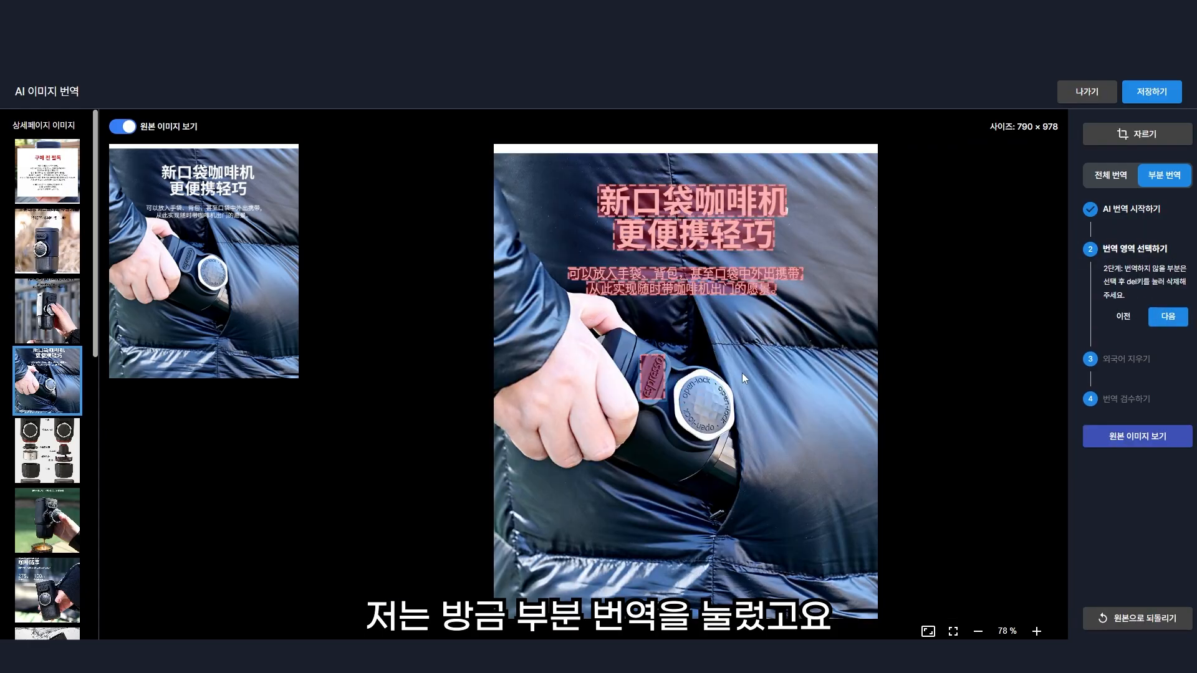
click(656, 387)
key(Delete)
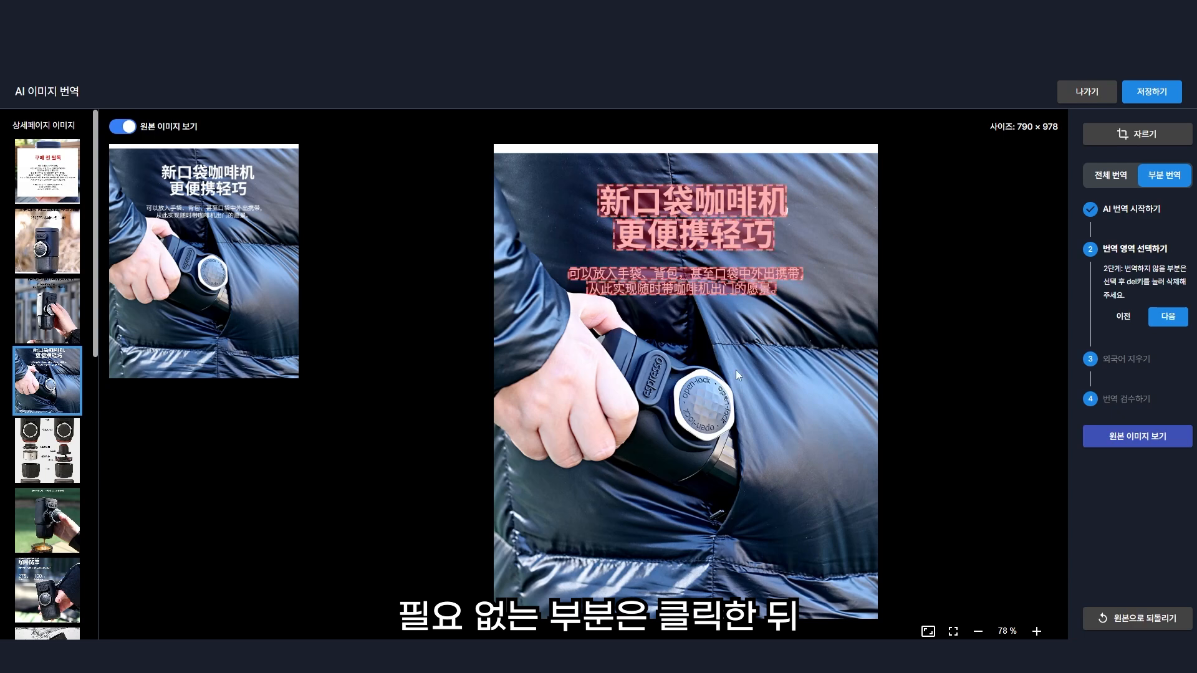
click(1167, 316)
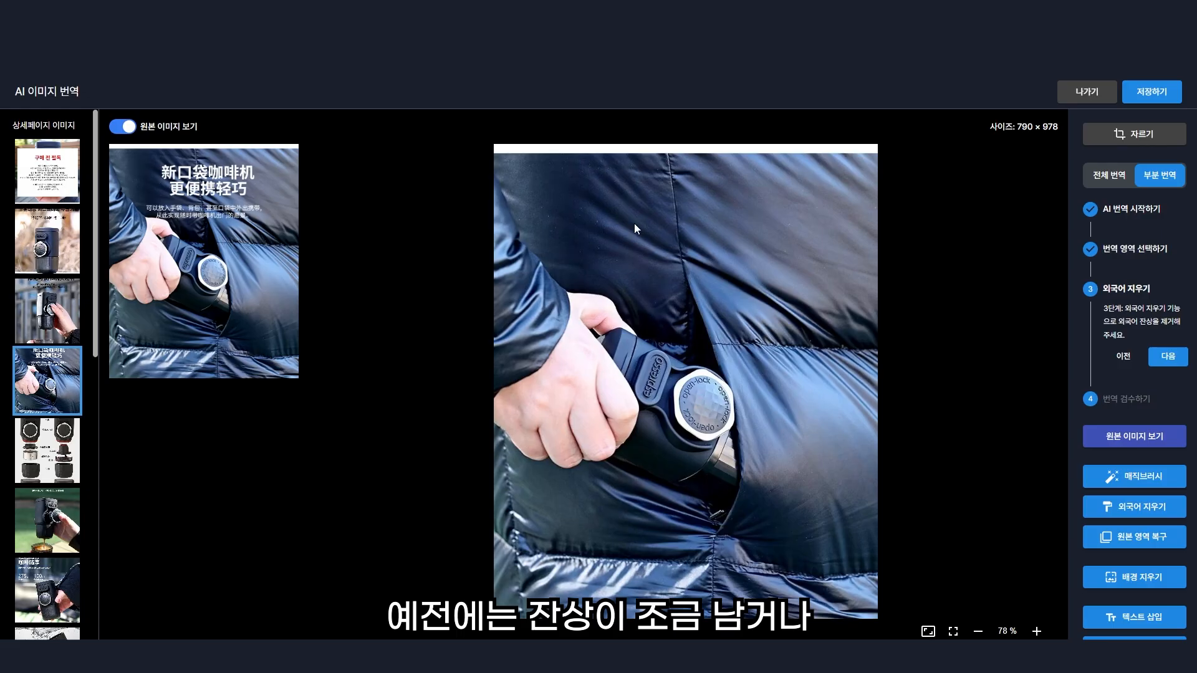
click(1167, 356)
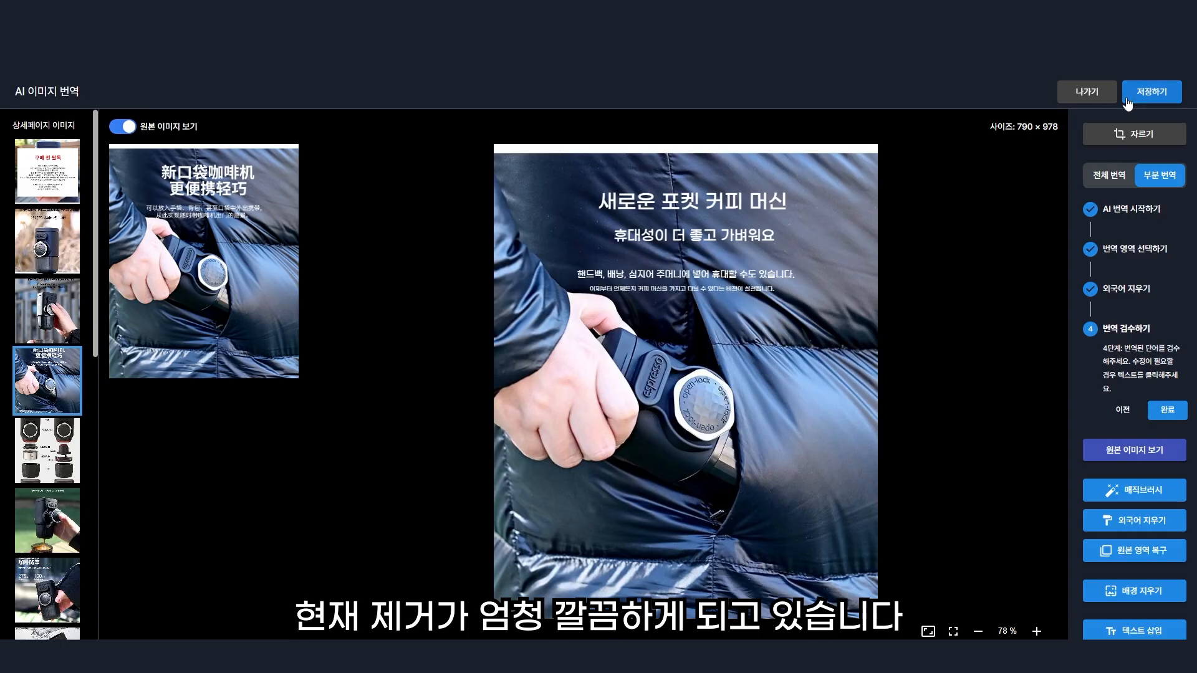
Open the image of coffee being extracted into a glass cup and translate all its detected text areas into Korean.
click(62, 318)
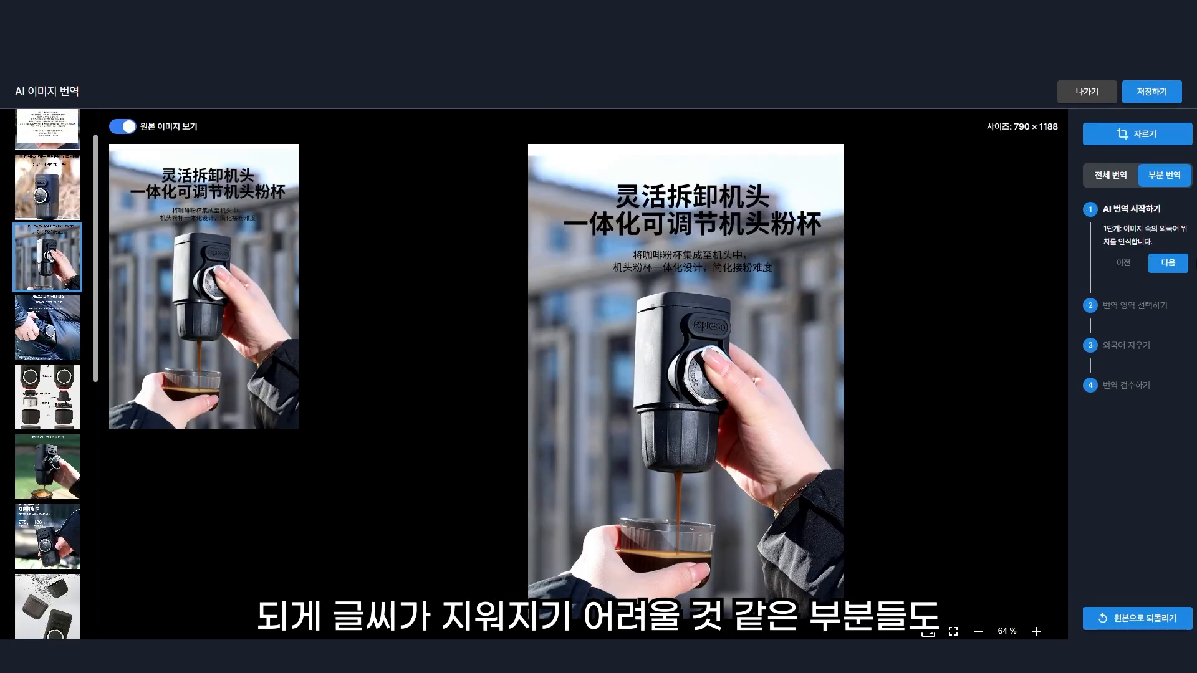
click(1167, 263)
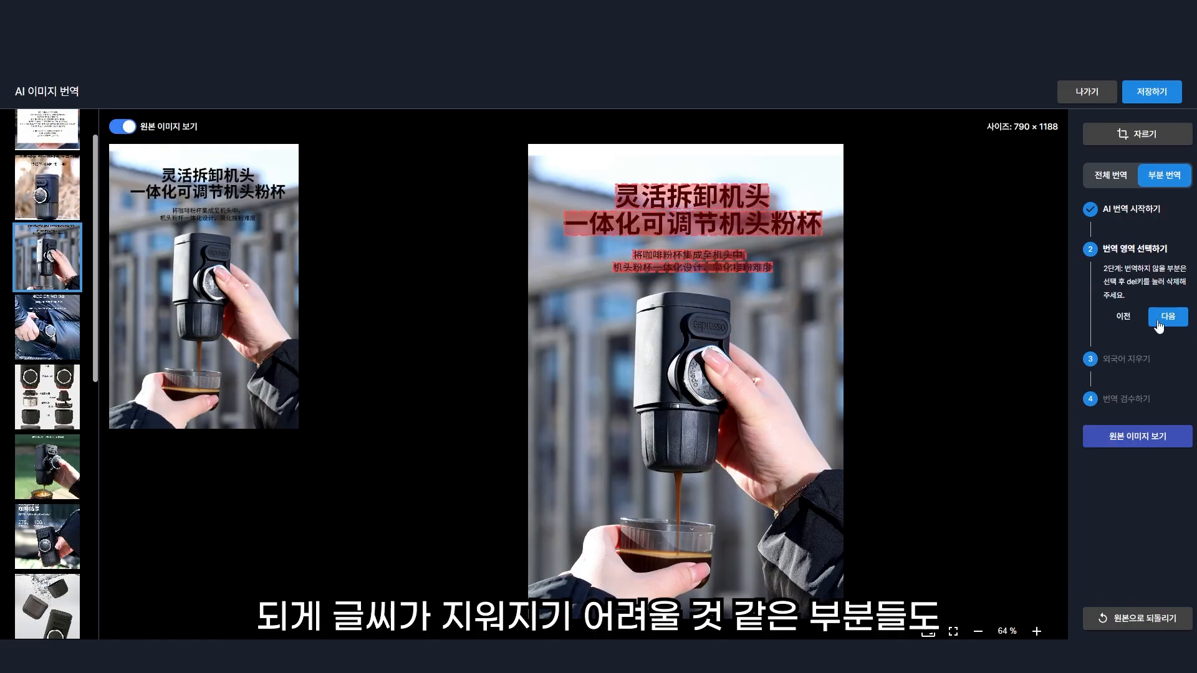
click(1157, 322)
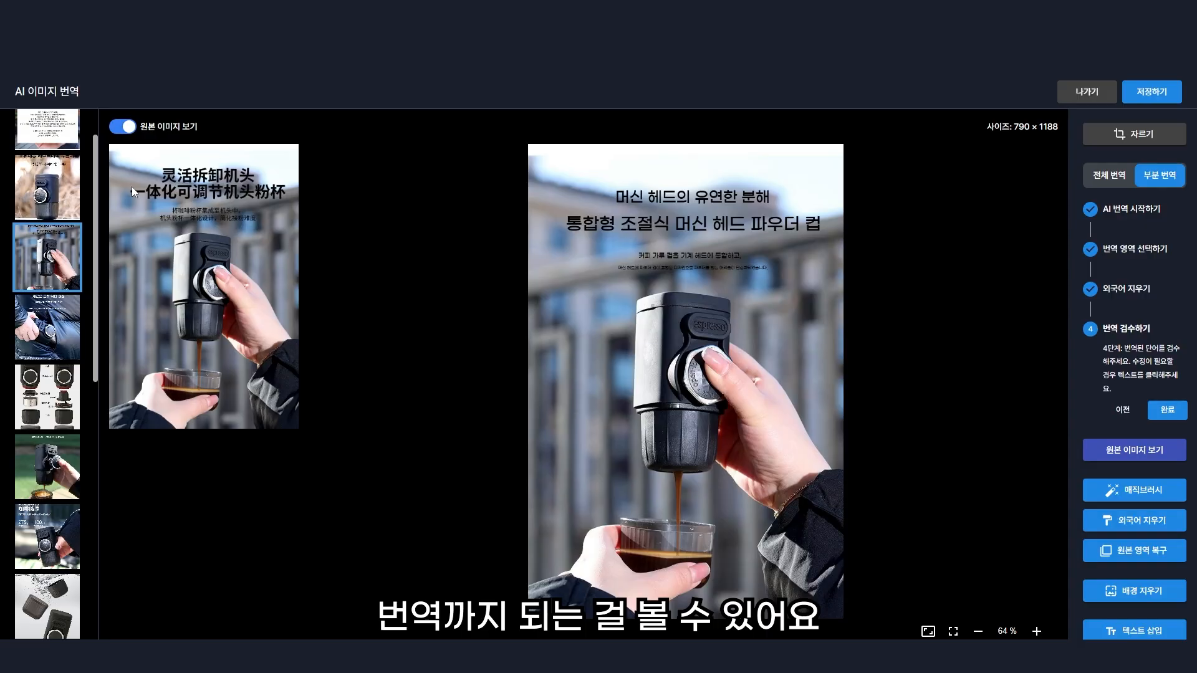
Enlarge the title line "통합형 조절식 머신 헤드 파우더 컵" to size 42 and place it just beneath the first title line.
click(625, 201)
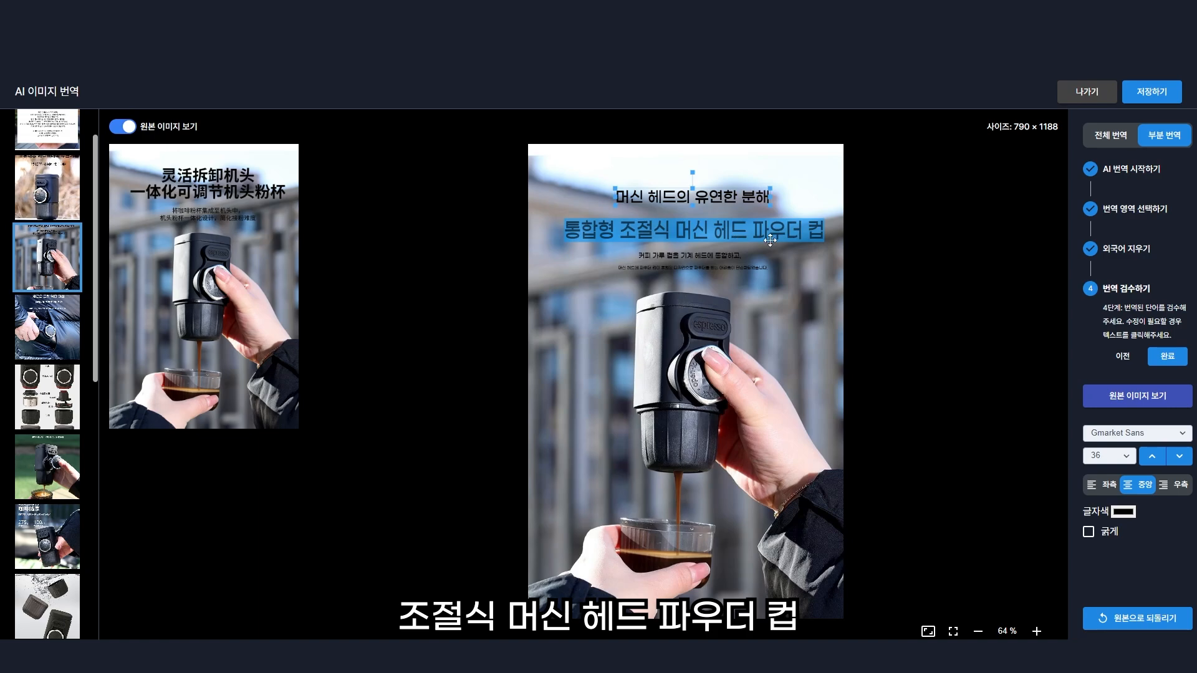
drag(770, 240, 771, 234)
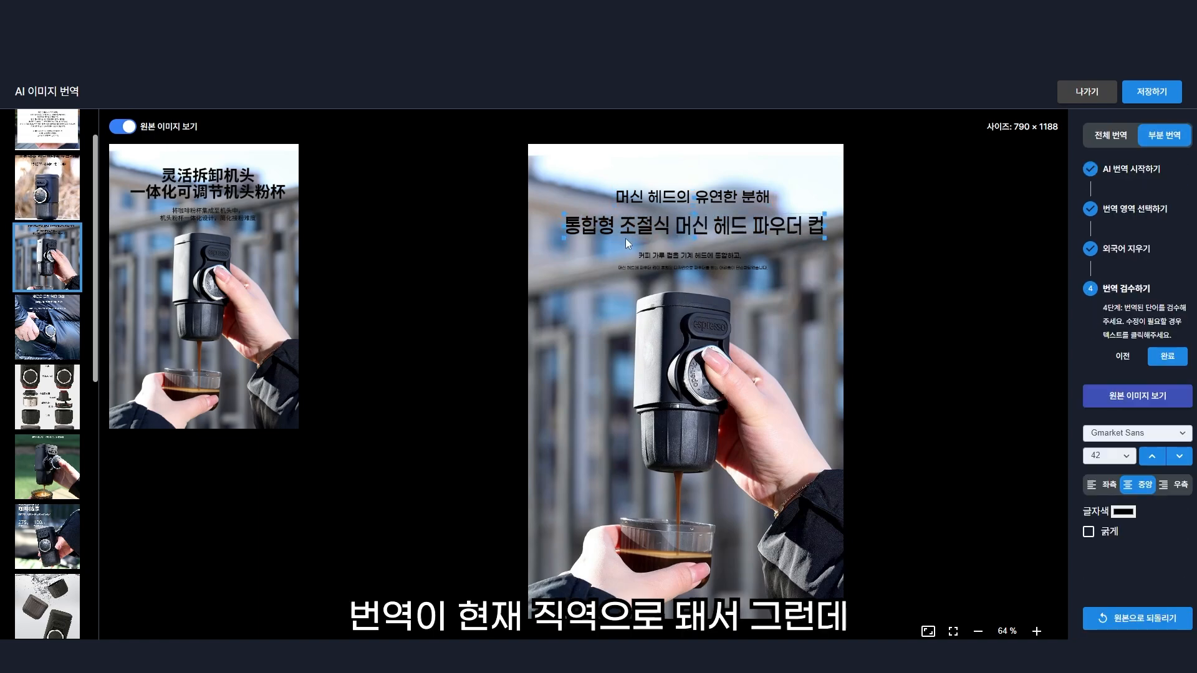
click(594, 220)
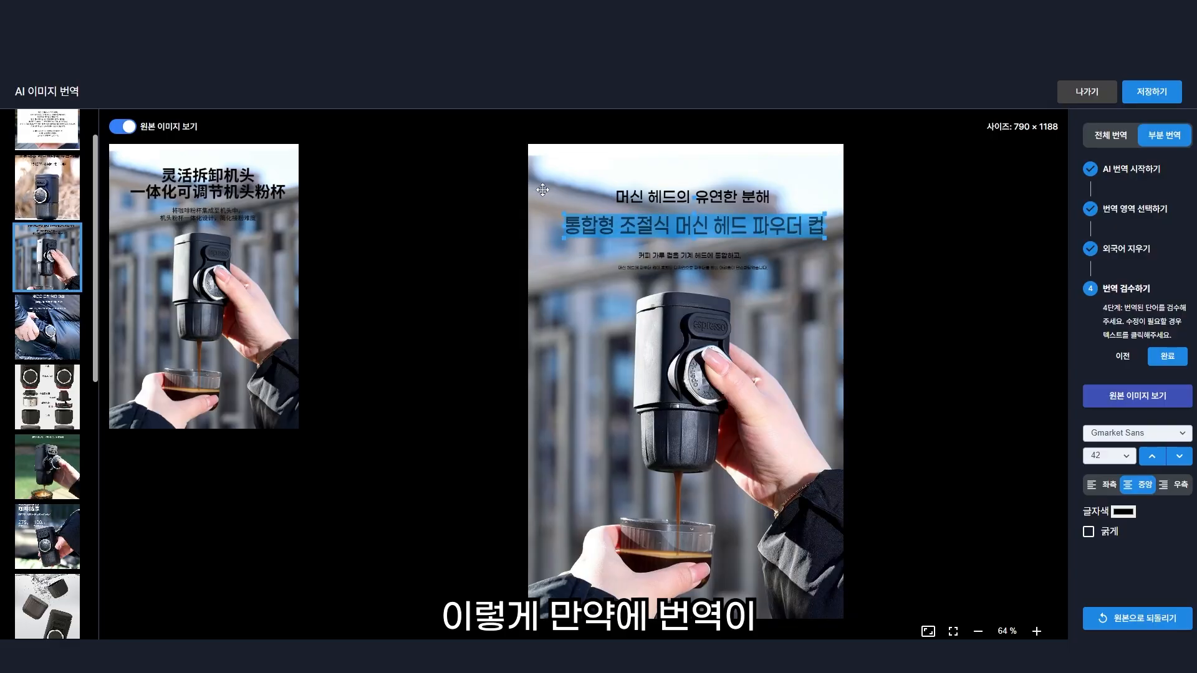
Capture the original Chinese image, save the capture to the PC, and ask ChatGPT to translate its text.
key(Print)
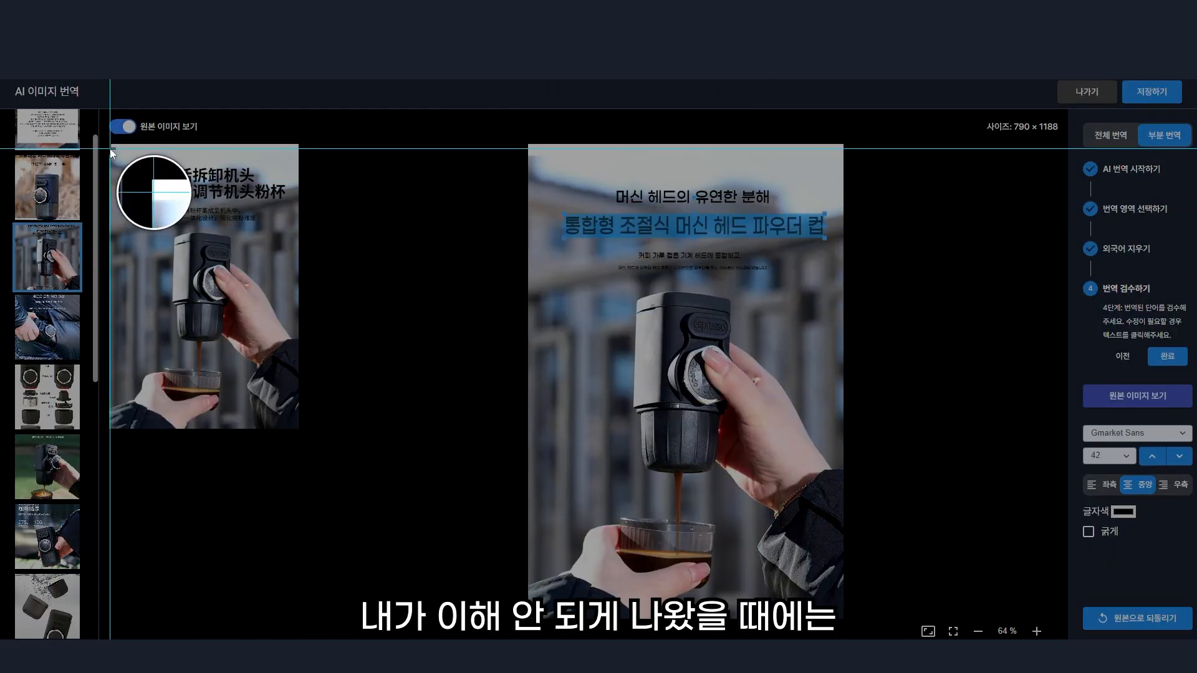
drag(110, 148, 295, 481)
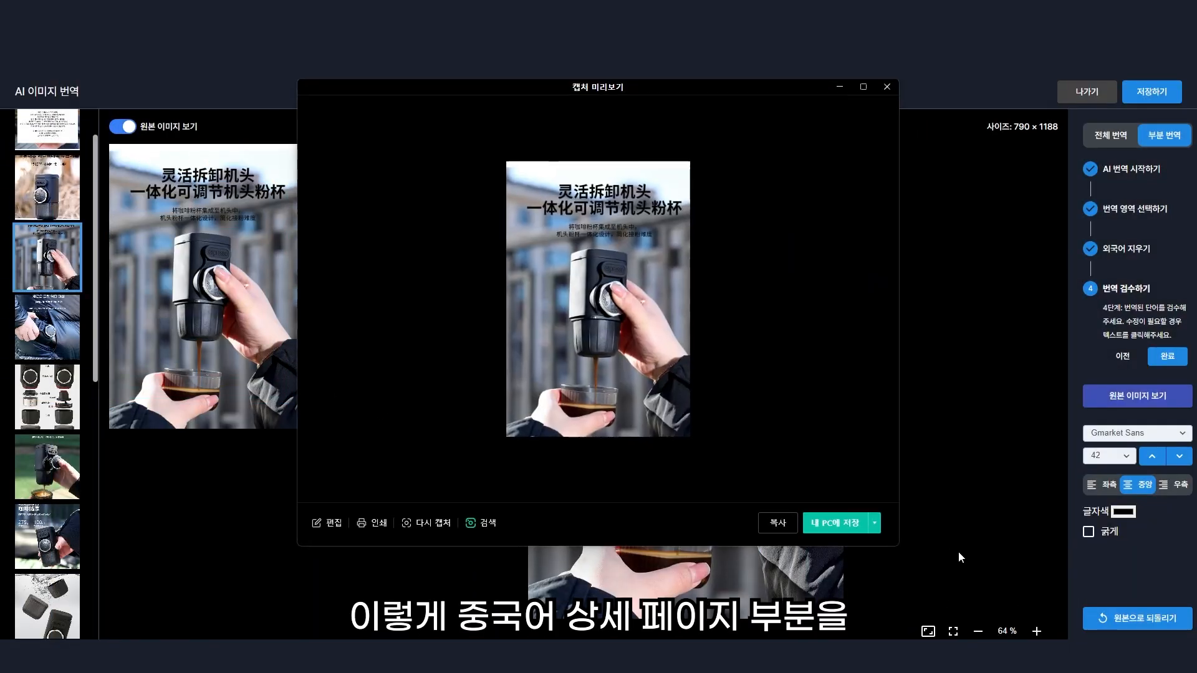
click(845, 525)
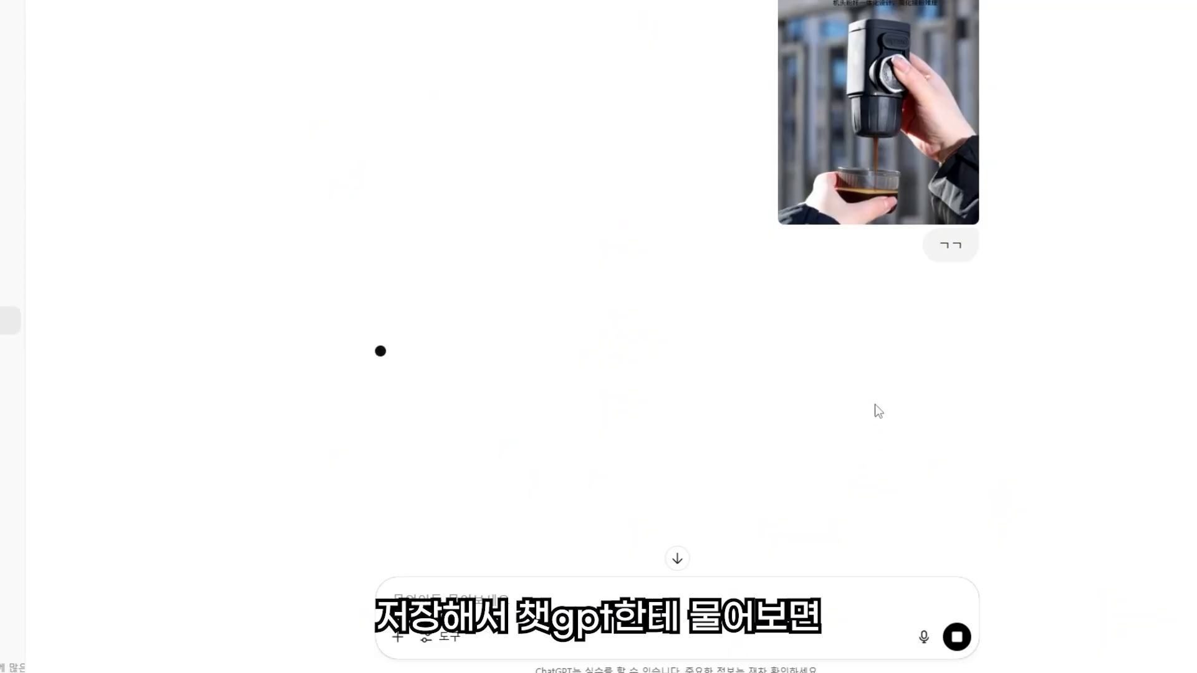
scroll(551, 337, down, 5)
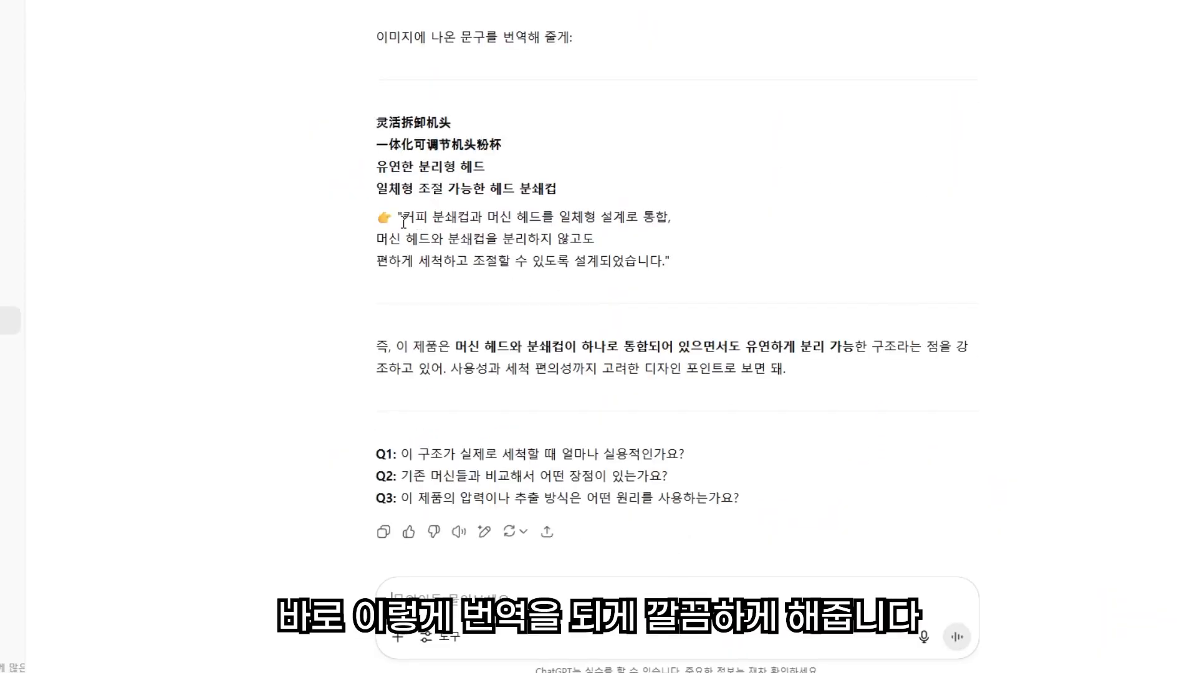
Read through ChatGPT's Korean translation of the integrated coffee cup and machine head description.
drag(403, 220, 669, 221)
click(480, 219)
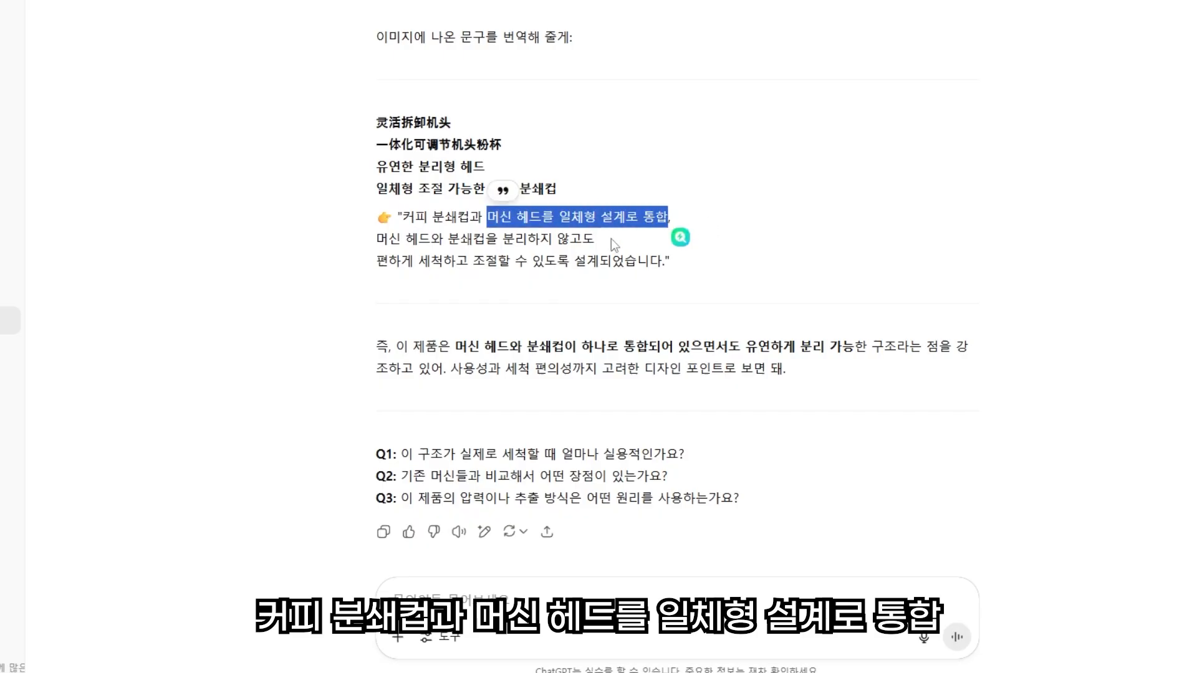
drag(419, 239, 620, 240)
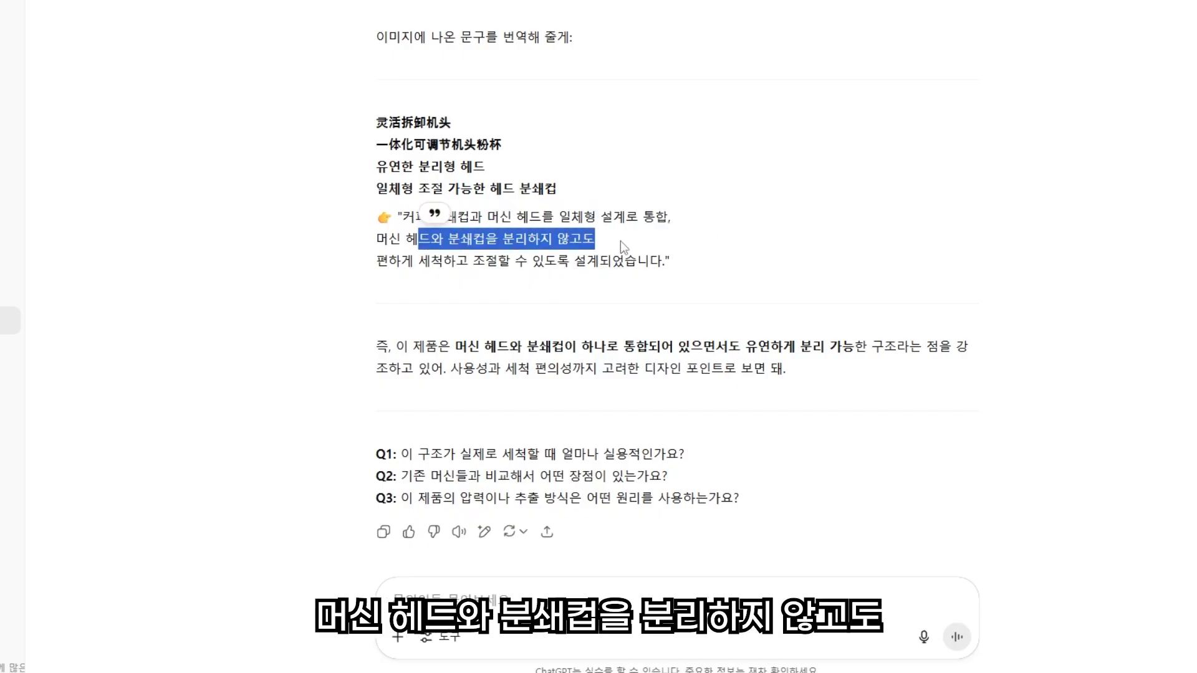
click(620, 240)
drag(375, 261, 677, 263)
click(677, 263)
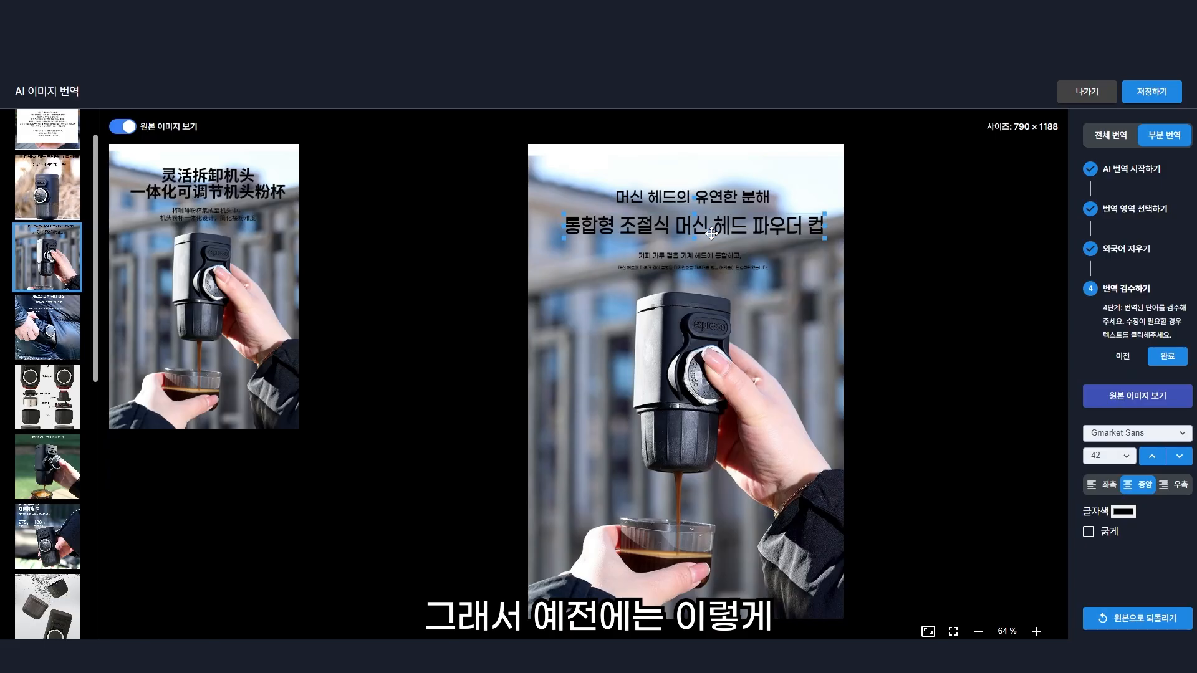
Return to the Windly image editor, save the translated image, and look through the following detail page images.
click(1147, 104)
click(32, 557)
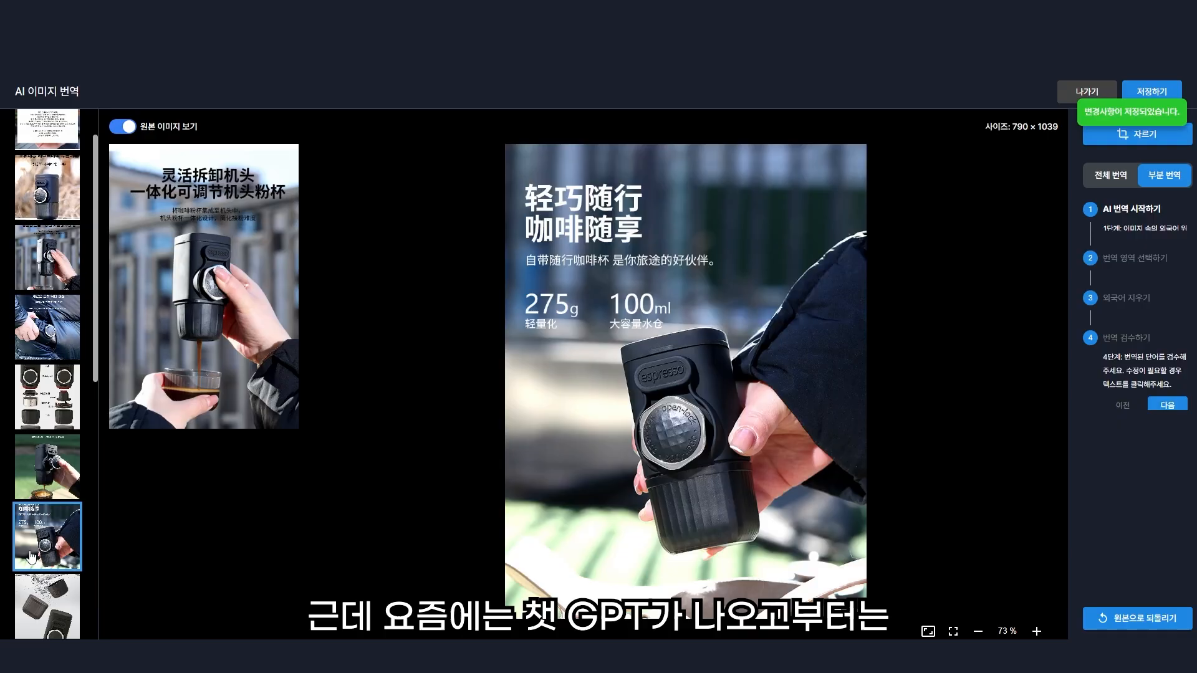
click(41, 608)
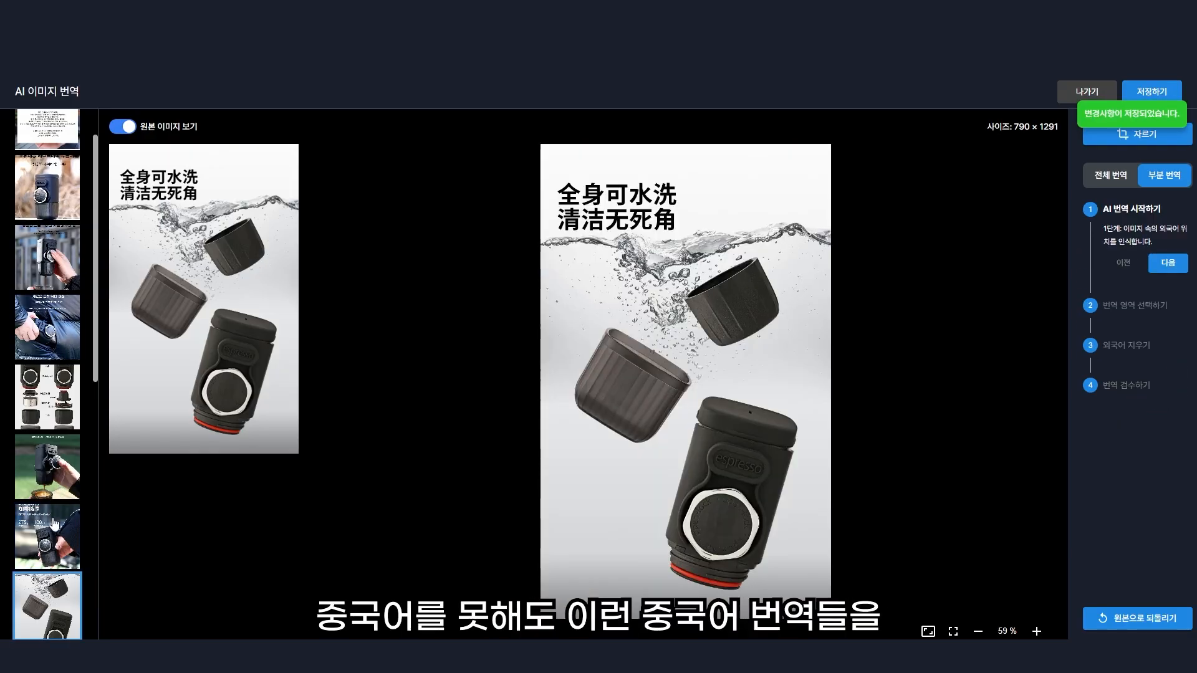
scroll(55, 525, down, 2)
click(50, 552)
click(67, 622)
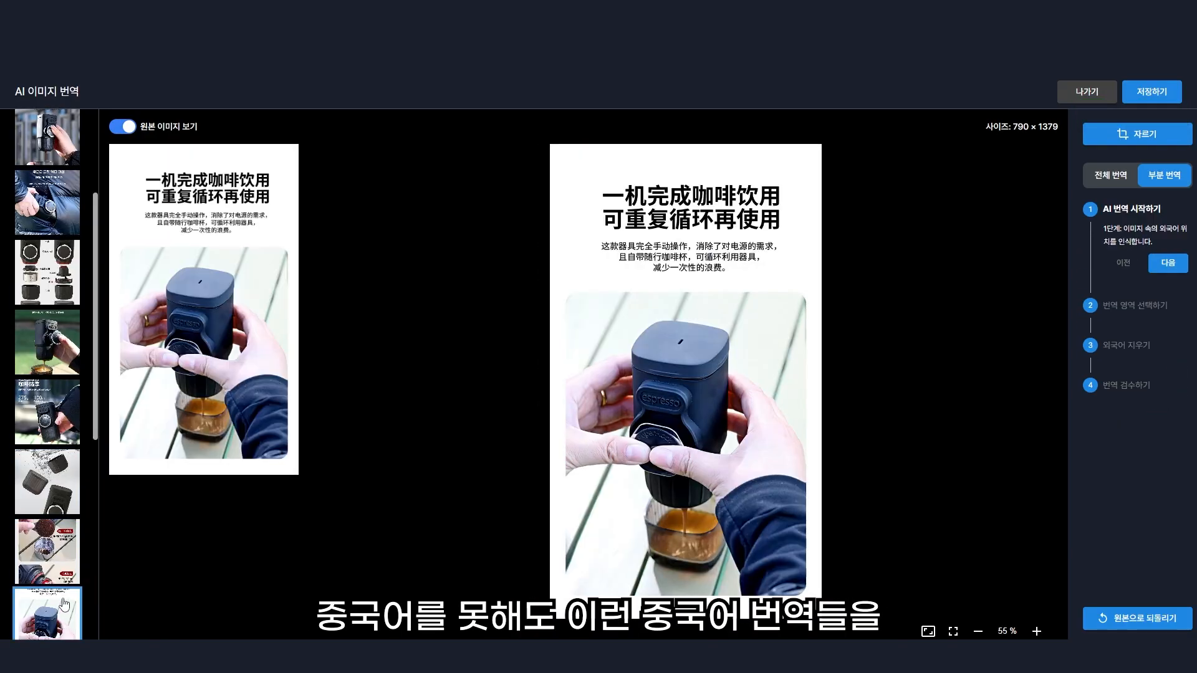
Open the coffee powder and capsule extraction image and erase its Chinese text using full translation.
click(60, 570)
scroll(52, 512, down, 1)
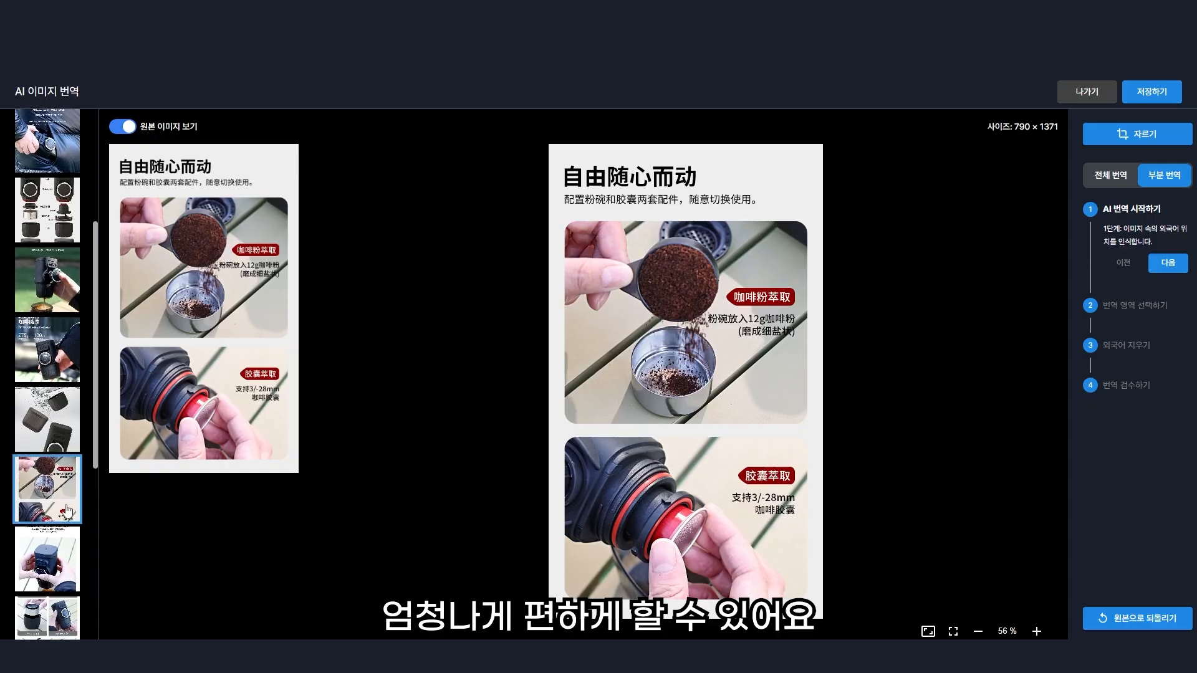
click(1163, 265)
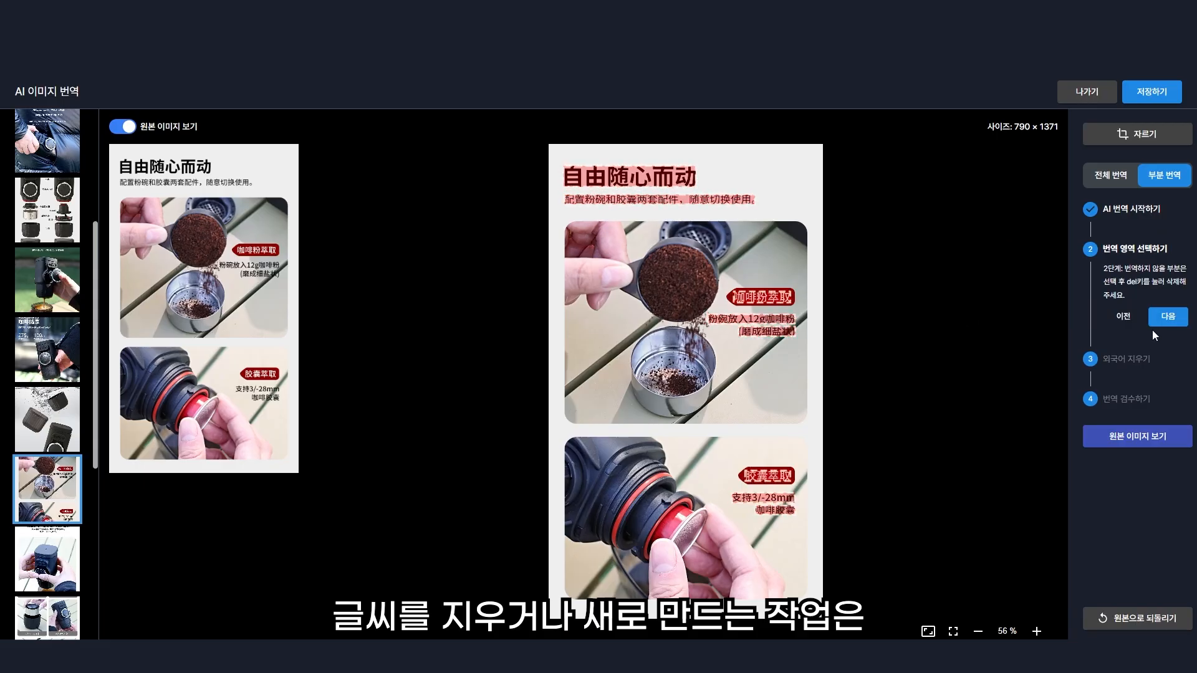
click(1166, 317)
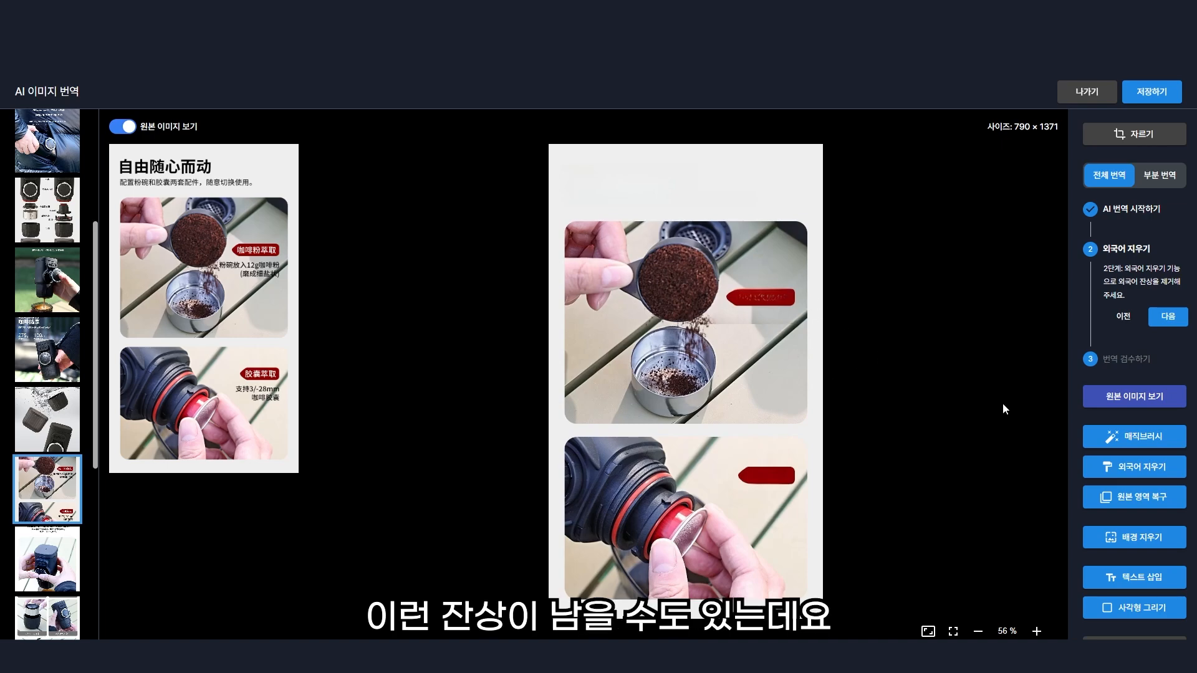
Clean up the text residue beneath the upper red label with the magic brush.
click(1098, 444)
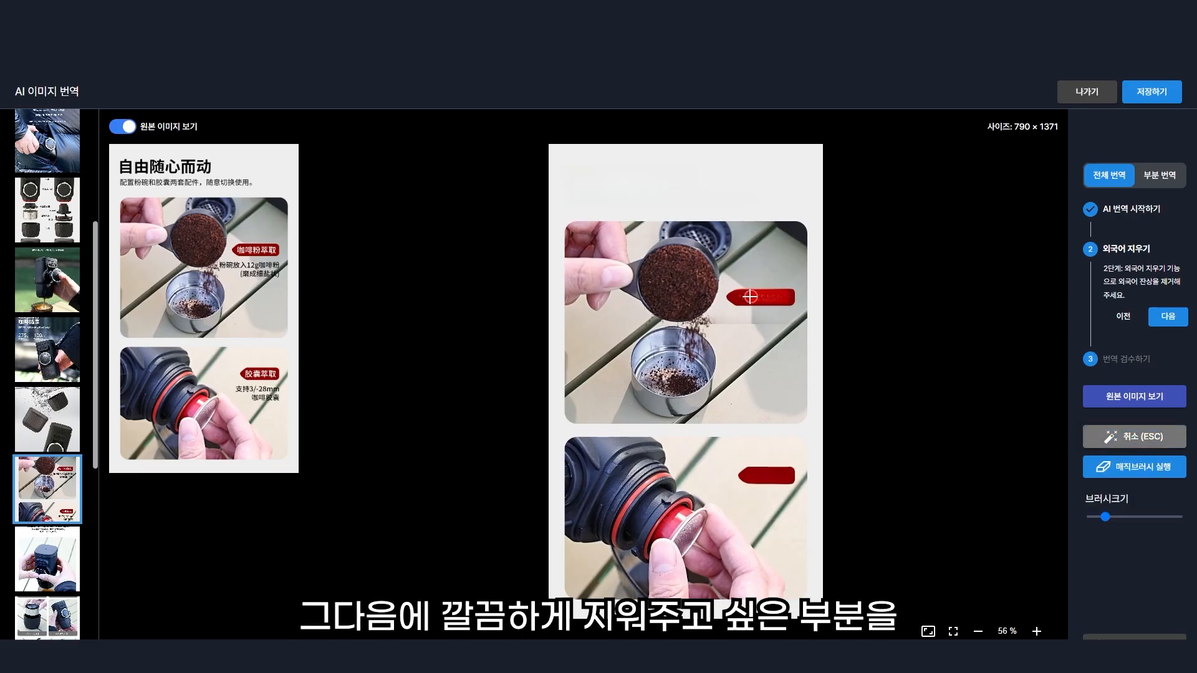
drag(717, 322, 779, 322)
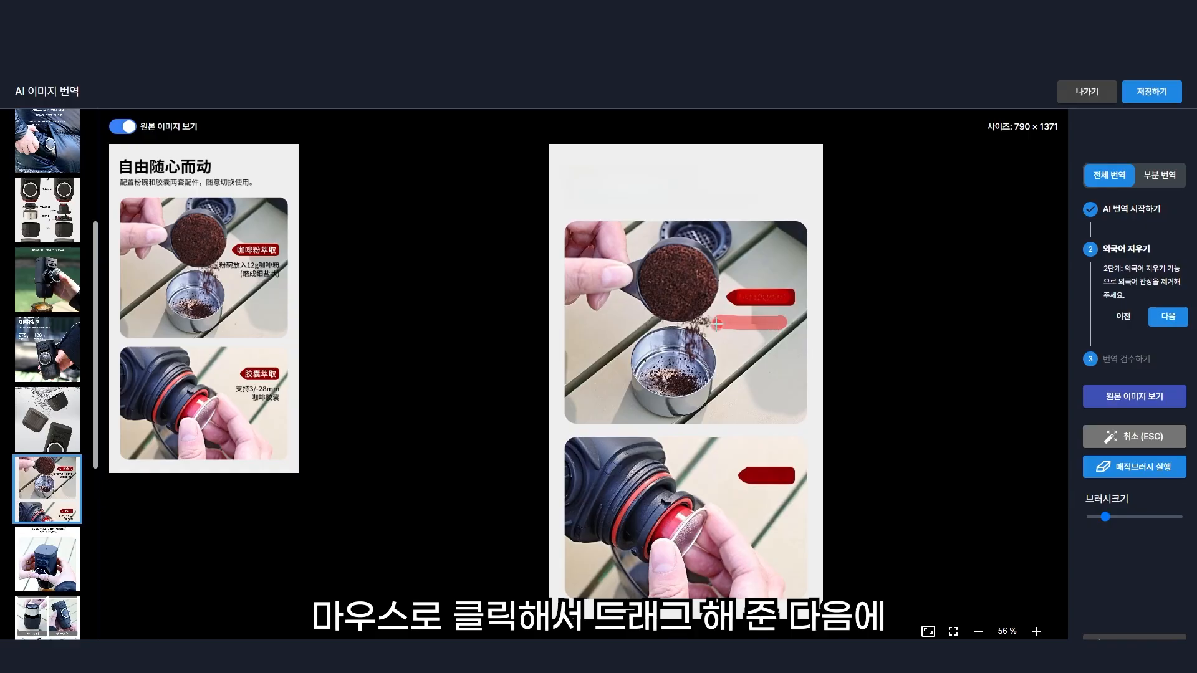
click(1116, 477)
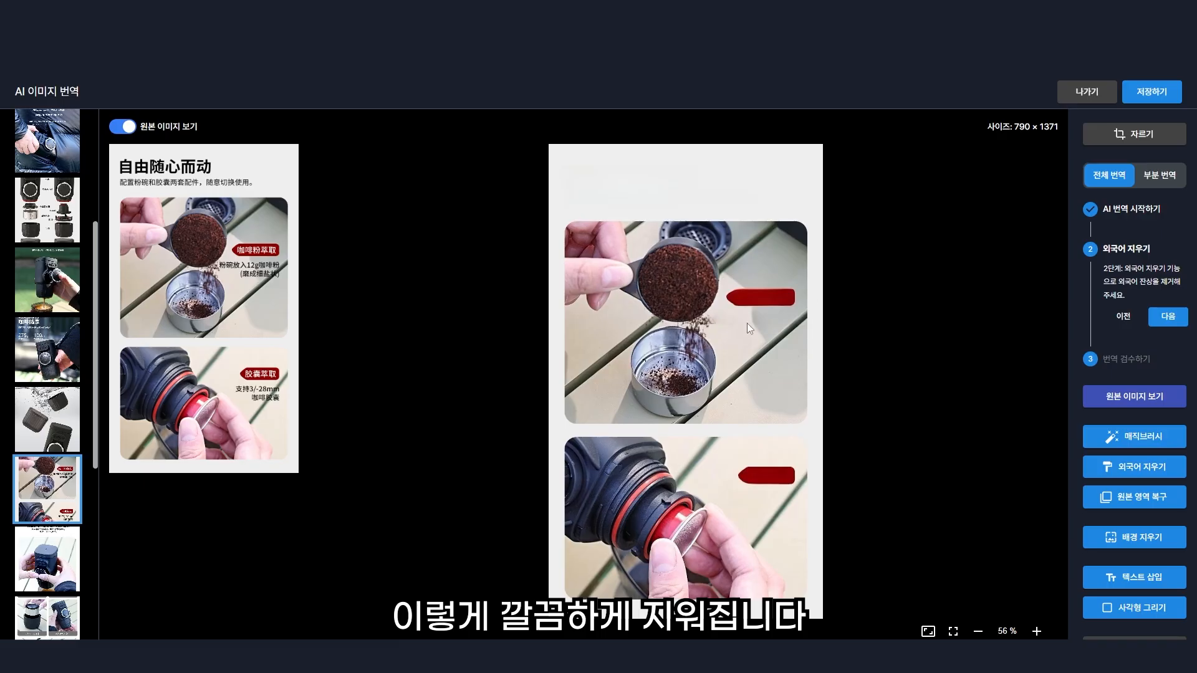
Erase both red label shapes with a larger magic brush and continue to the Korean translation review.
click(1112, 436)
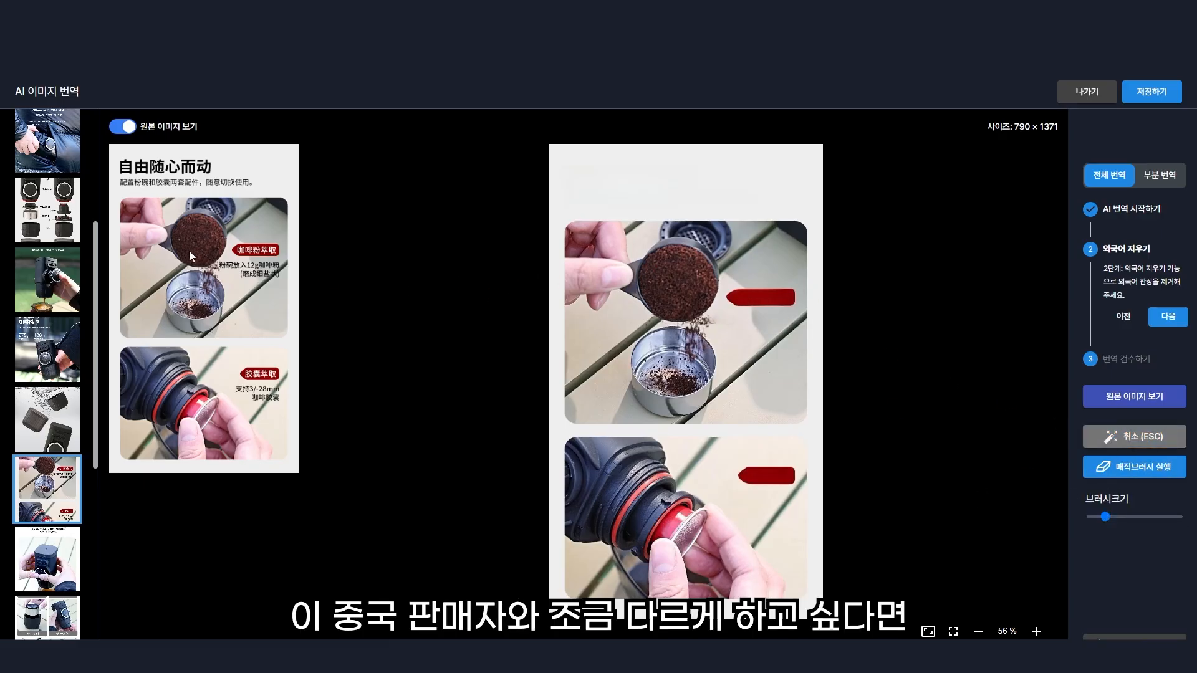
drag(1106, 519, 1116, 518)
drag(735, 299, 793, 297)
drag(743, 474, 790, 473)
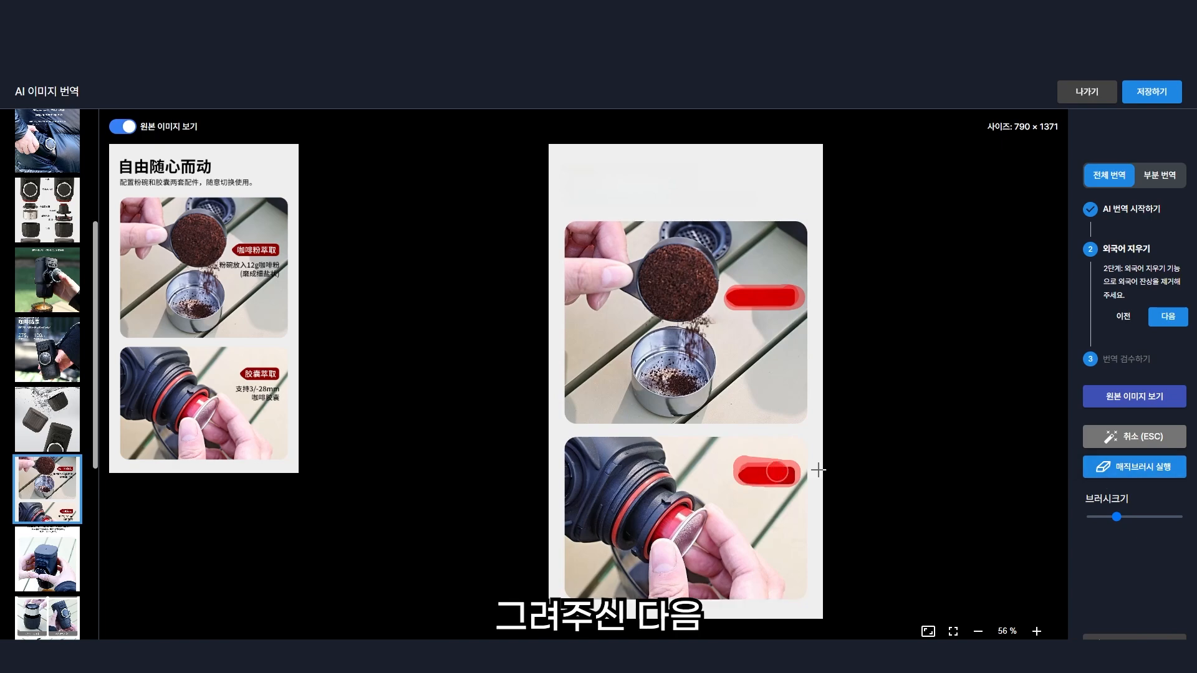
click(1139, 475)
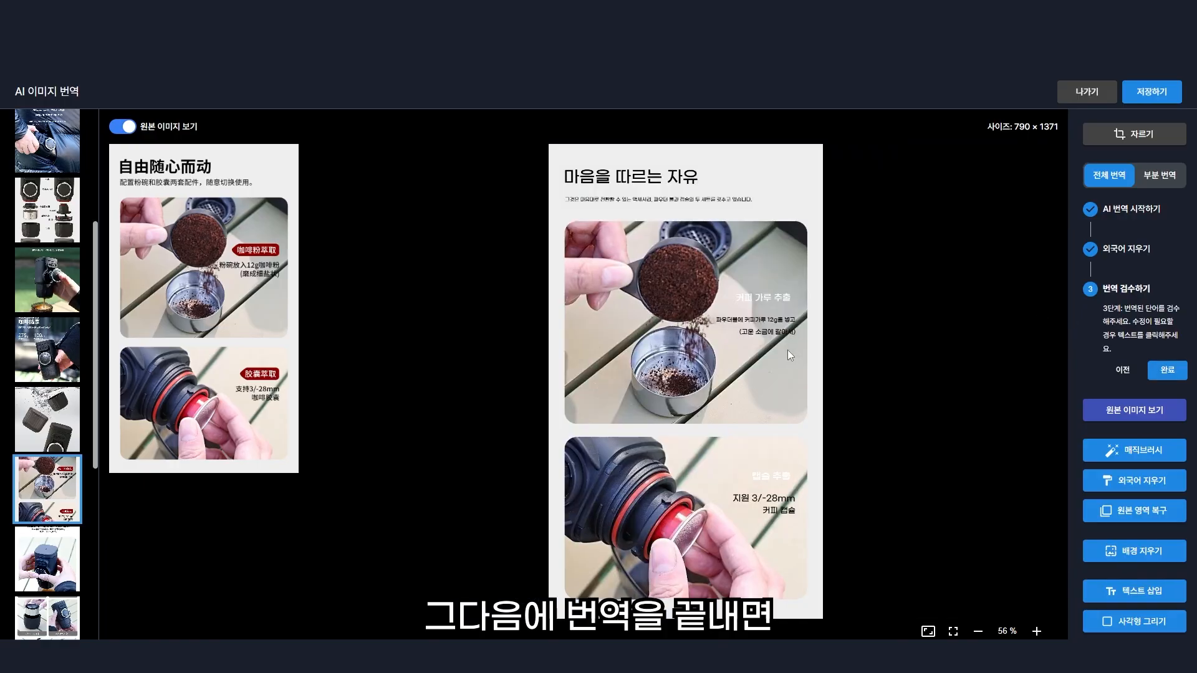
Enlarge the white labels "캡슐 추출" and "커피 가루 추출" on the two photos.
click(768, 298)
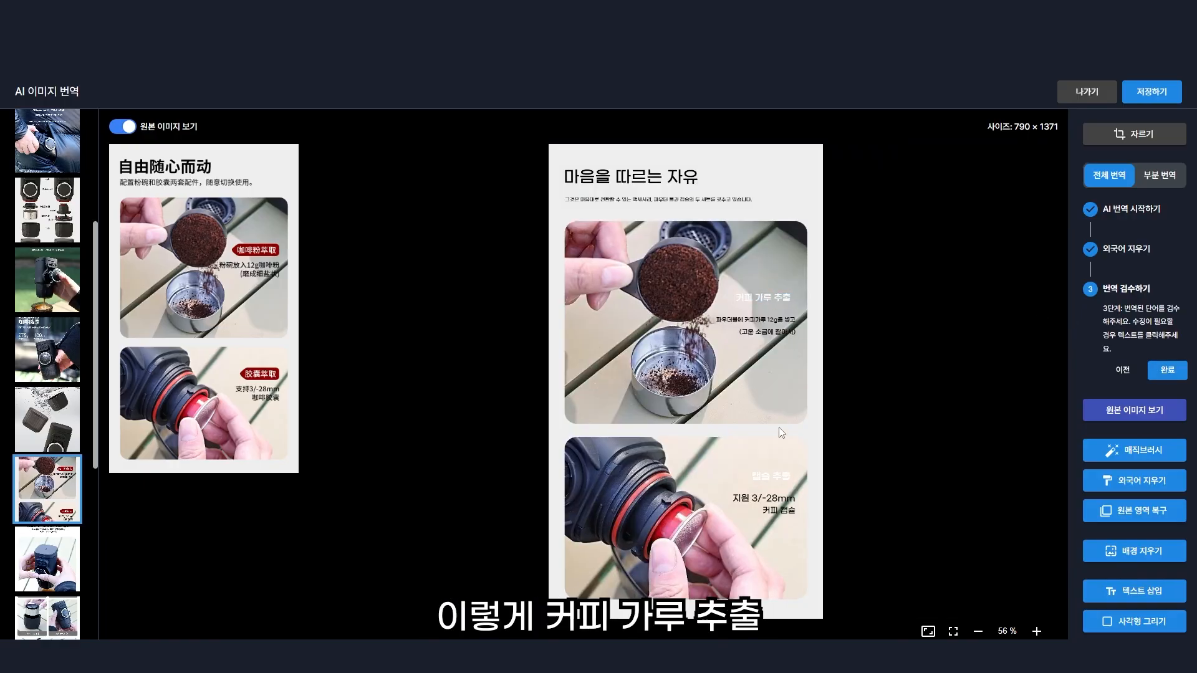
click(777, 478)
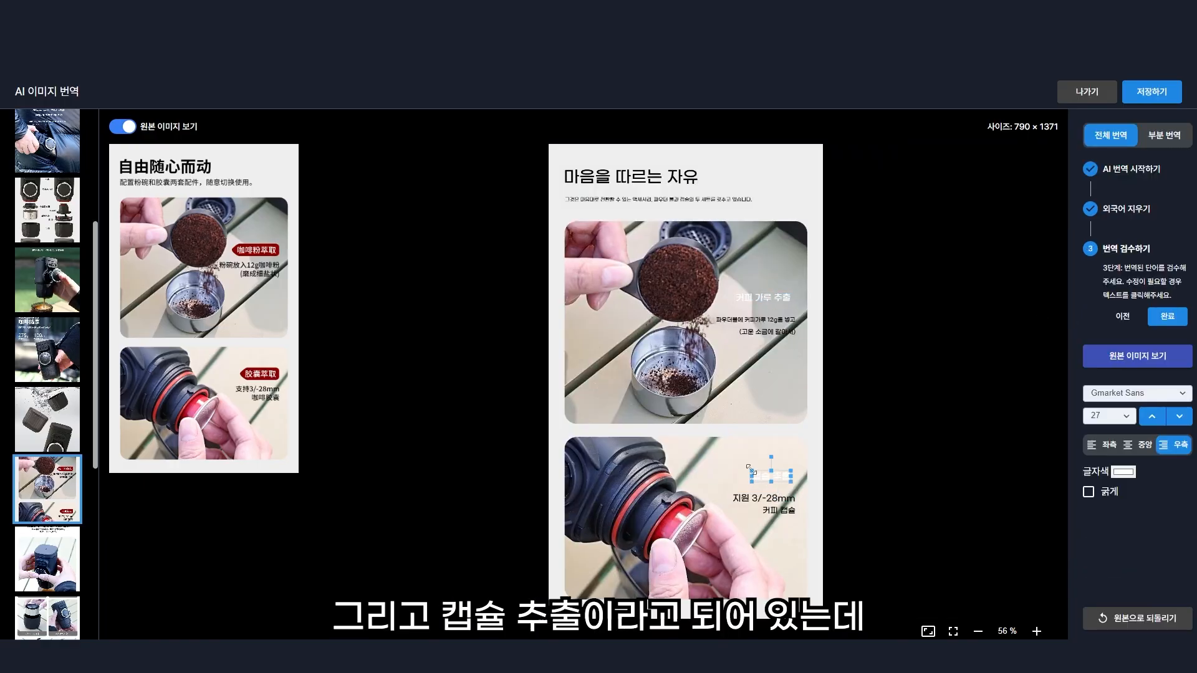
drag(749, 467, 722, 460)
click(742, 296)
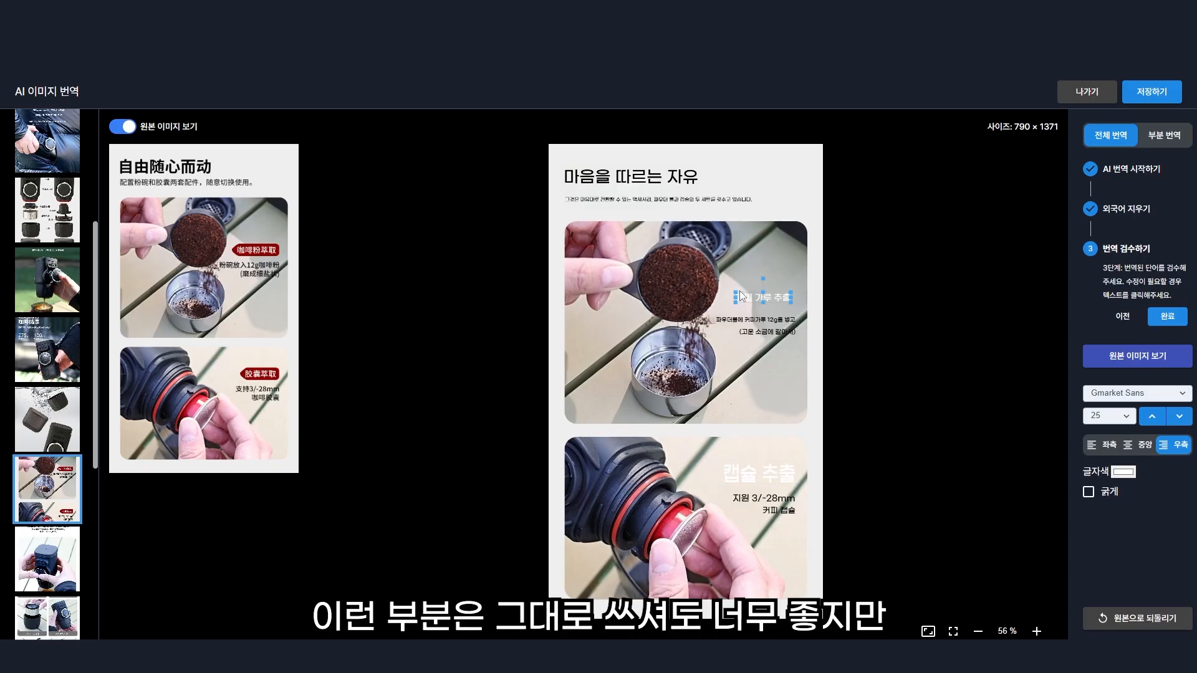
drag(736, 295, 762, 300)
Lower the bracketed line in the upper photo and set the description line above it to size 24.
double_click(774, 322)
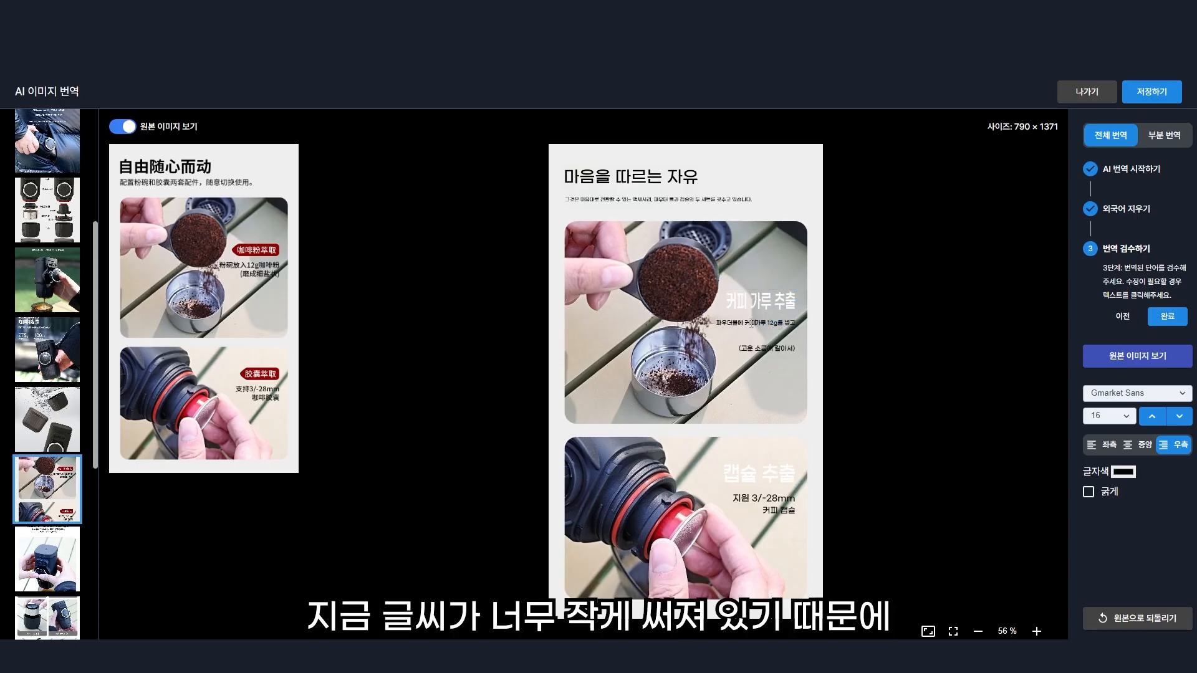
click(1126, 415)
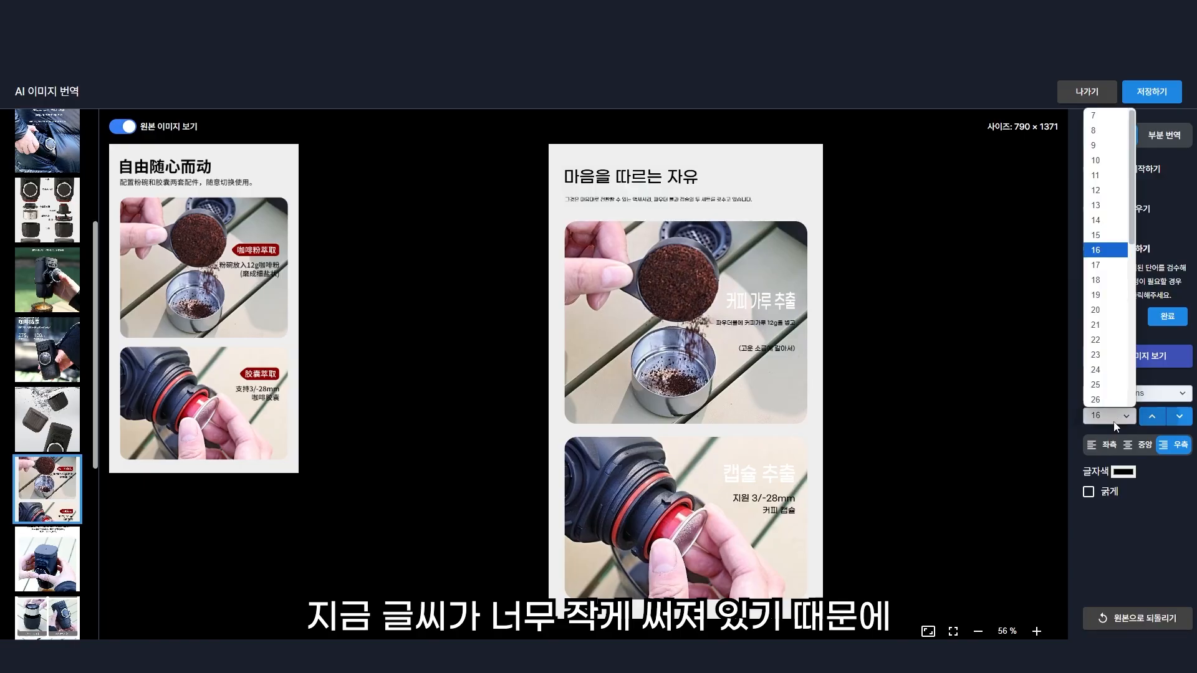
click(1100, 369)
click(792, 324)
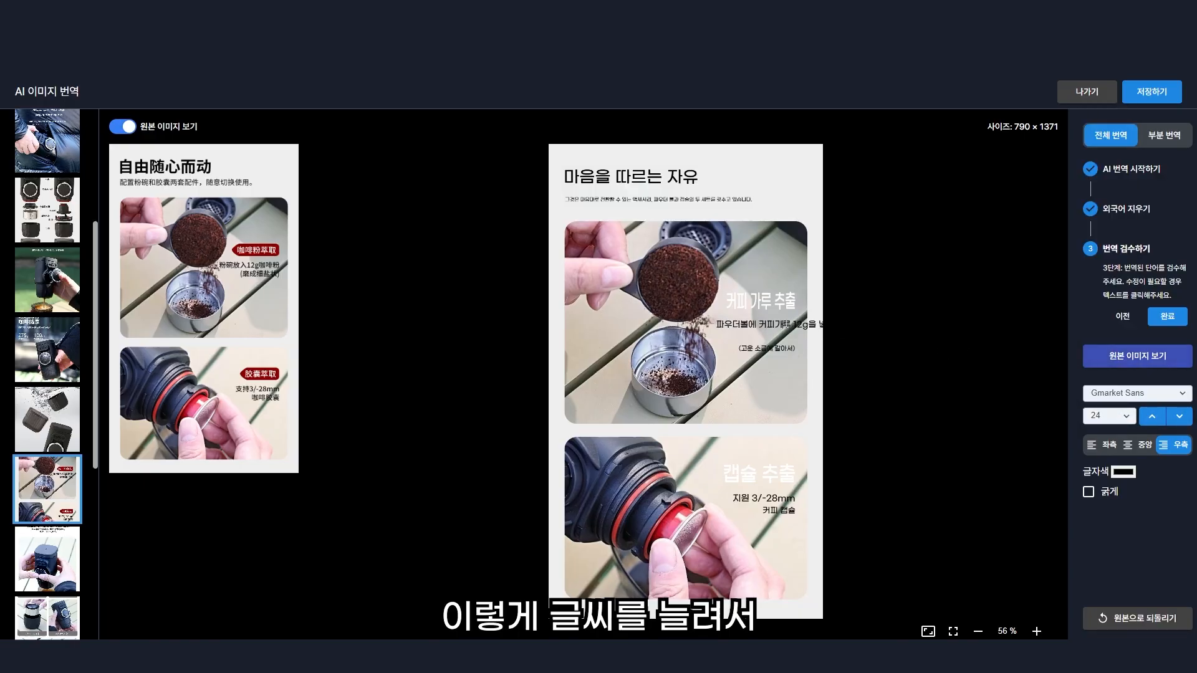
Wrap the upper photo's description before "12g을 넣고" and make the text white and bold.
key(Return)
click(767, 365)
click(774, 326)
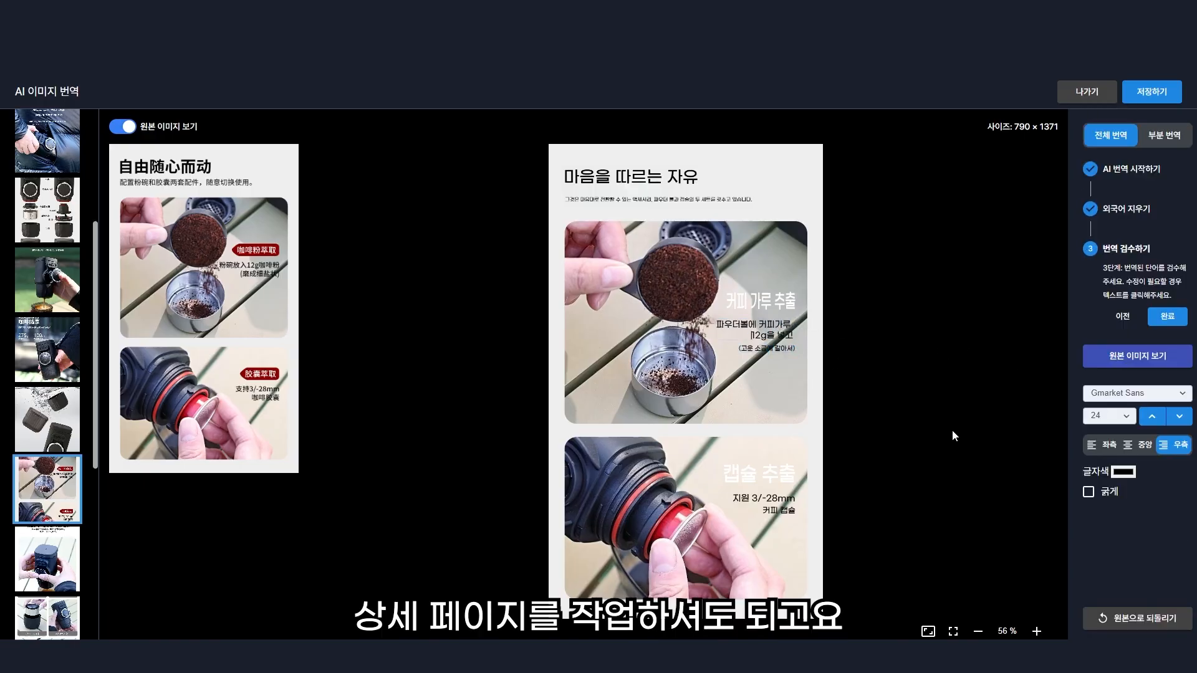
click(1123, 472)
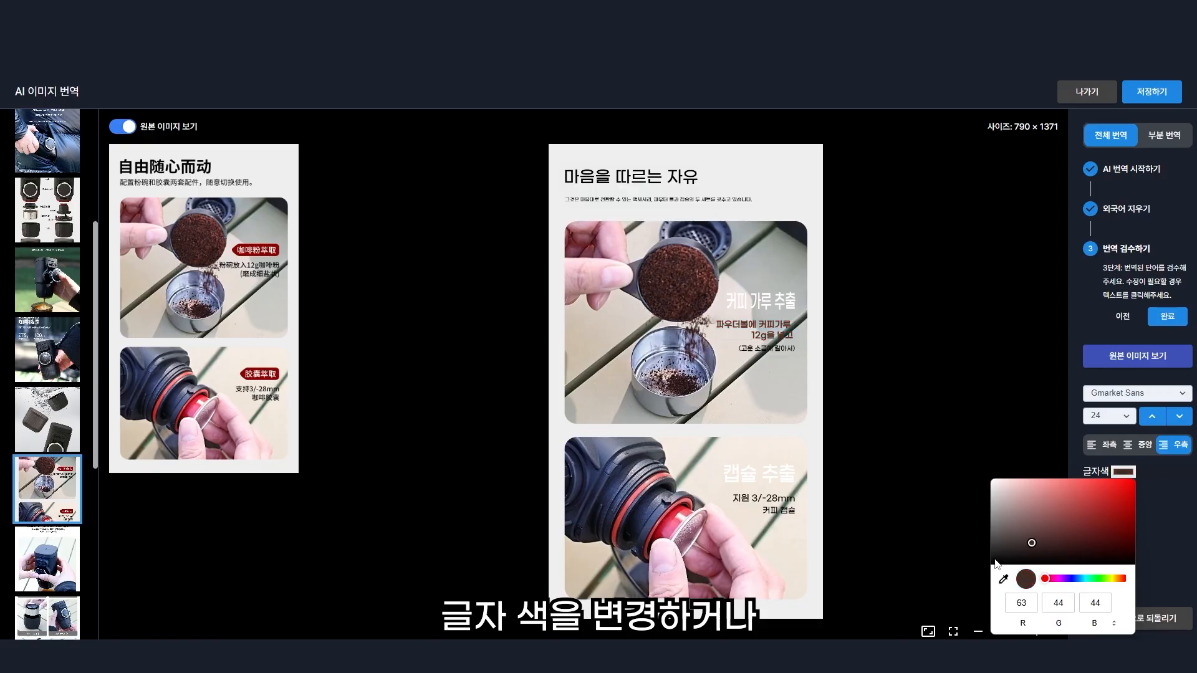
click(1056, 479)
click(1082, 526)
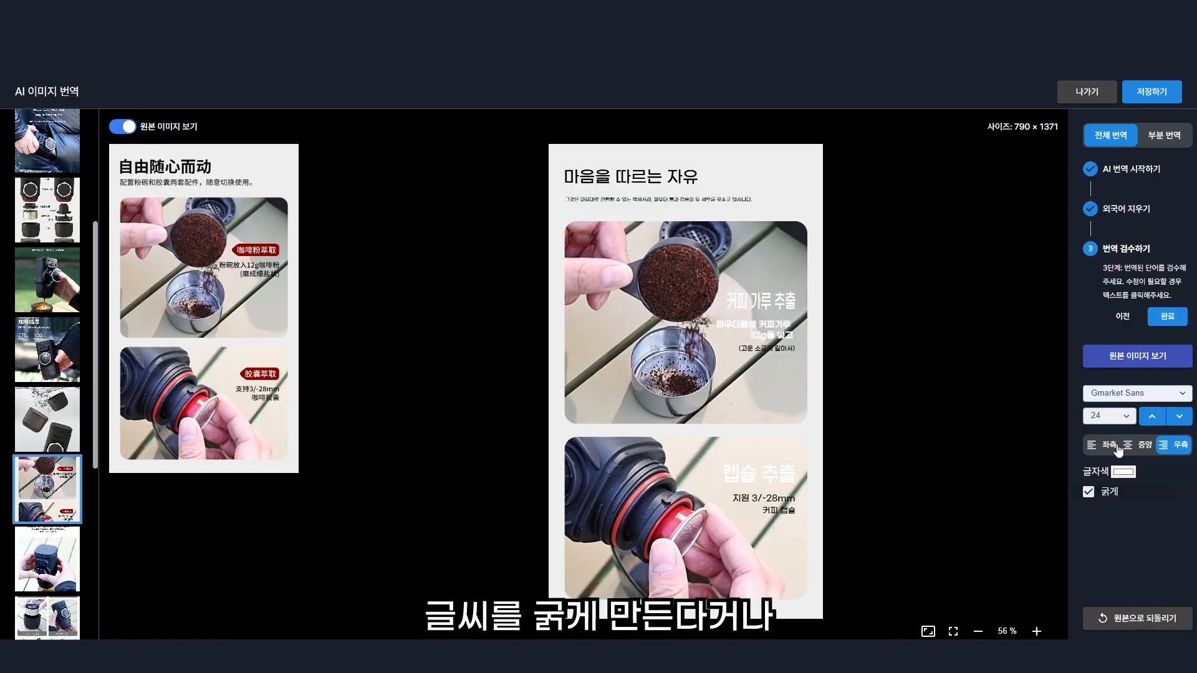
Set the description to size 25 and right-align it after trying left and centre alignment.
click(1109, 416)
click(1110, 394)
click(1105, 444)
click(1133, 446)
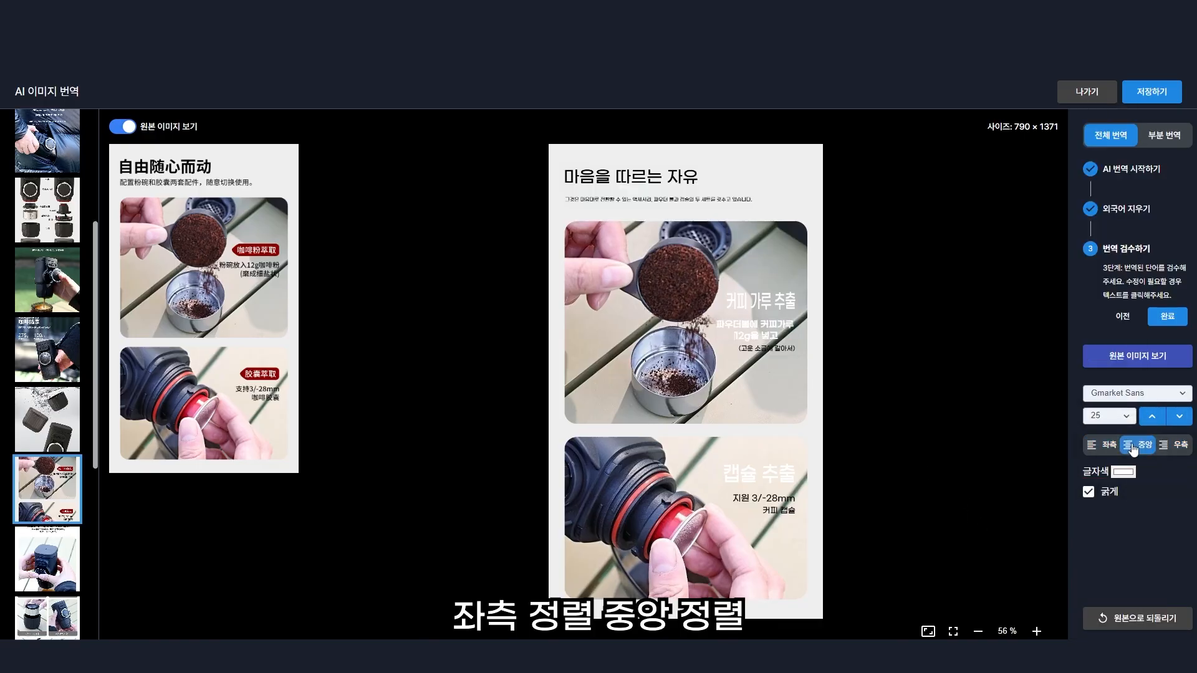
click(1163, 447)
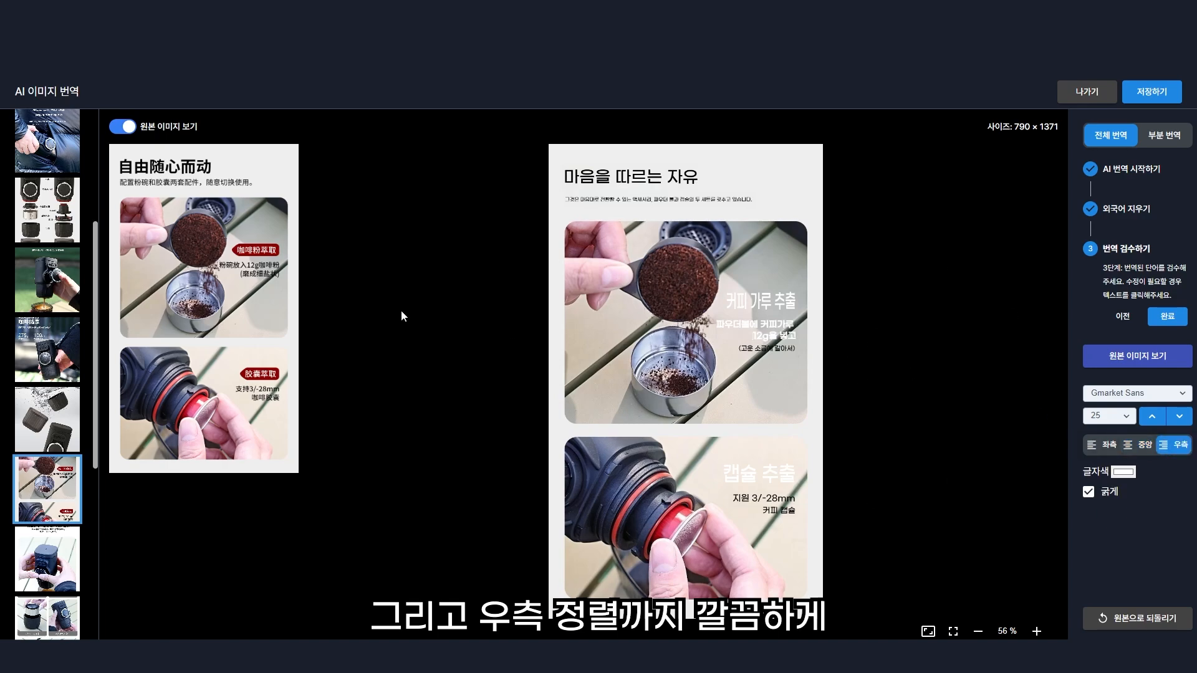
Save the edited image, look through the other detail page images and exit the image translator.
click(1148, 100)
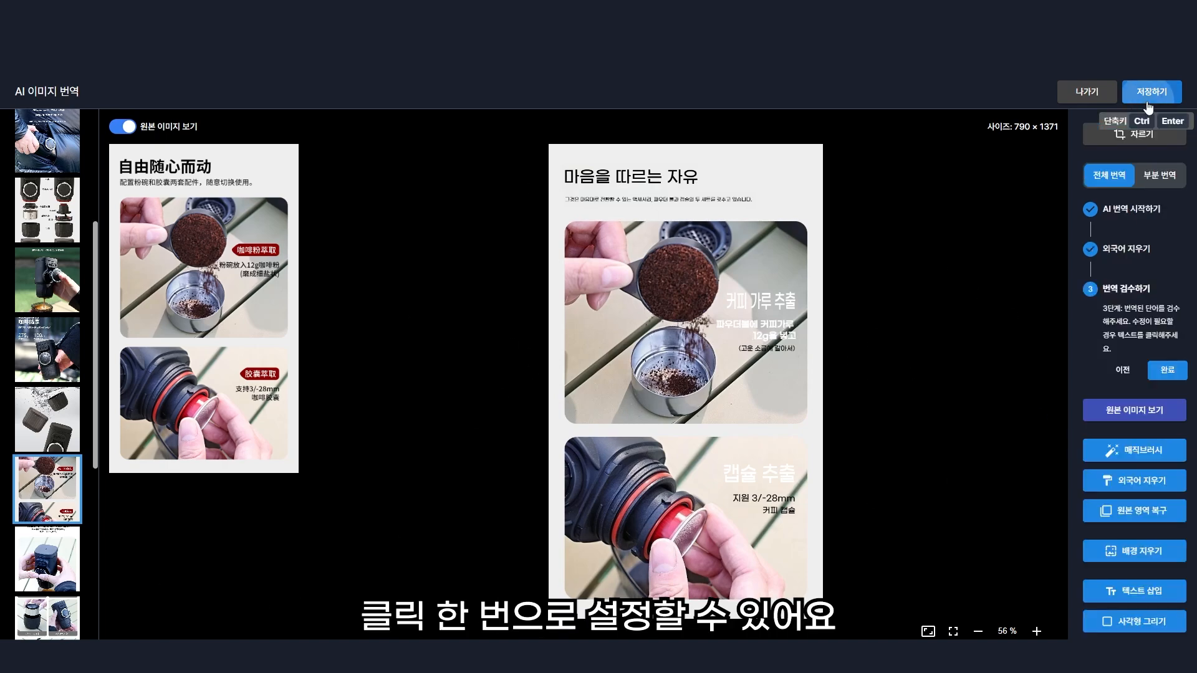
click(58, 559)
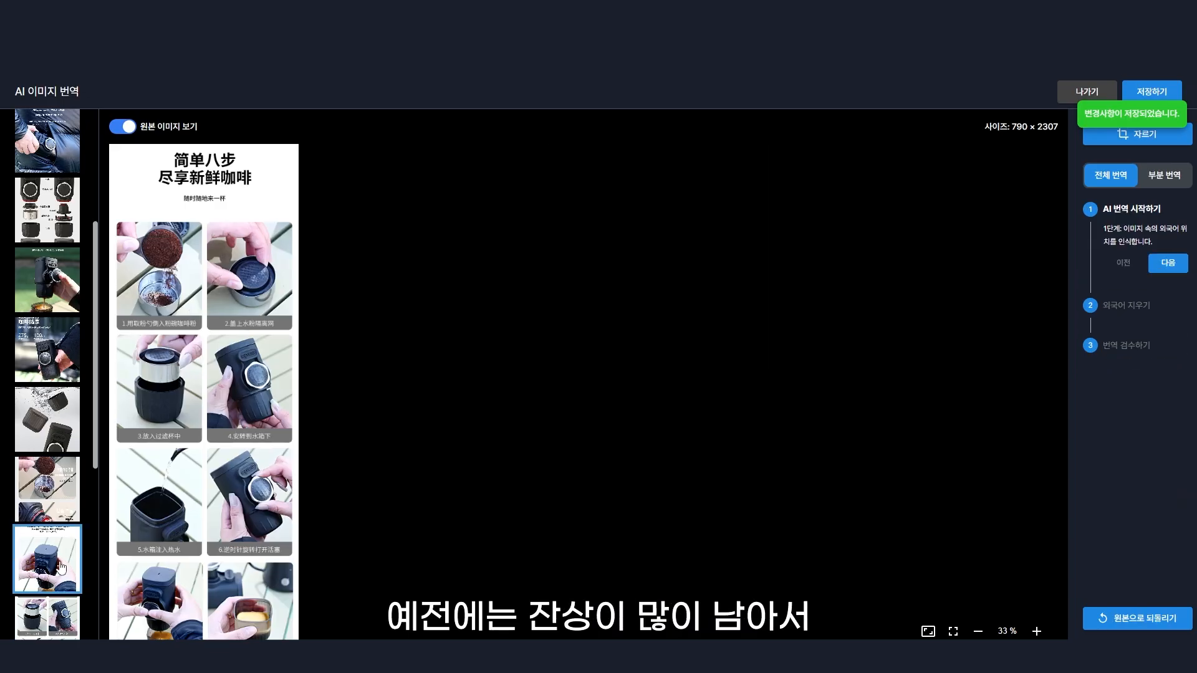
scroll(63, 508, down, 6)
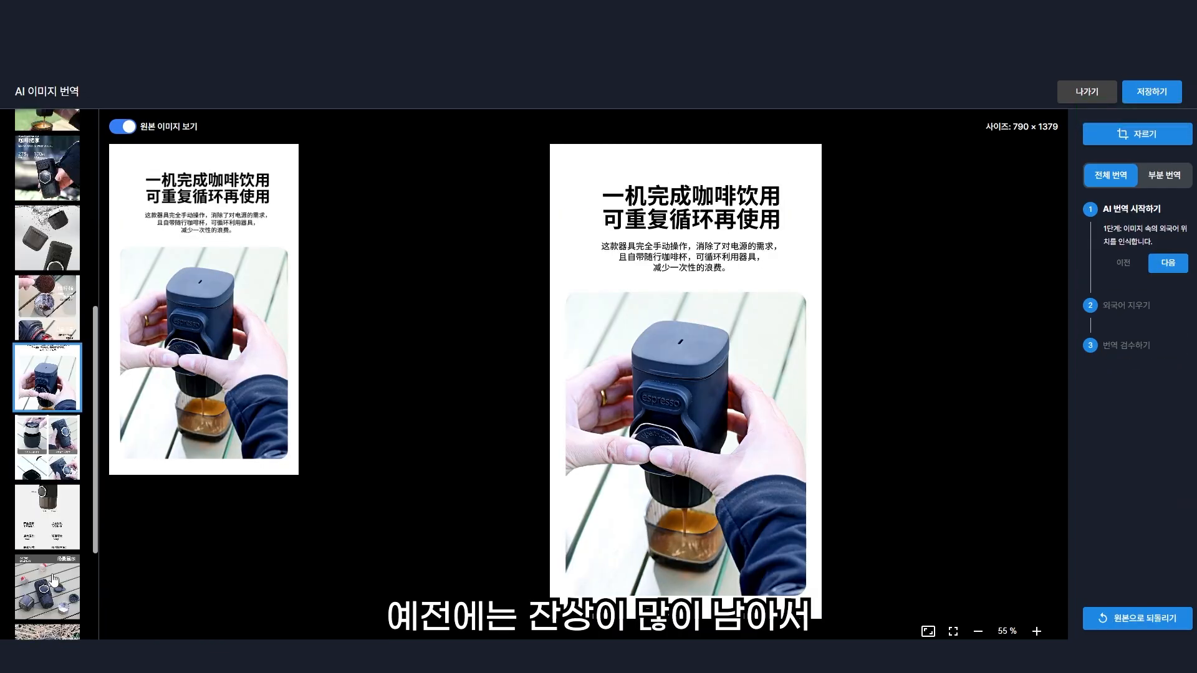
click(61, 325)
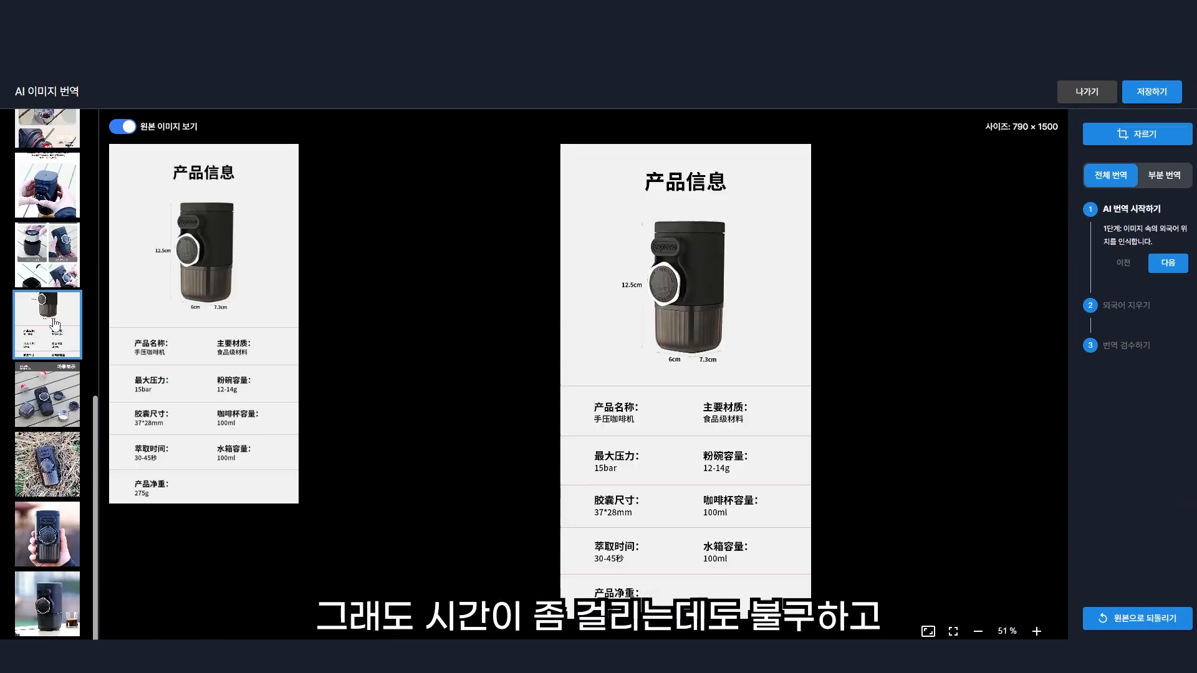
click(64, 268)
scroll(66, 299, up, 6)
click(67, 340)
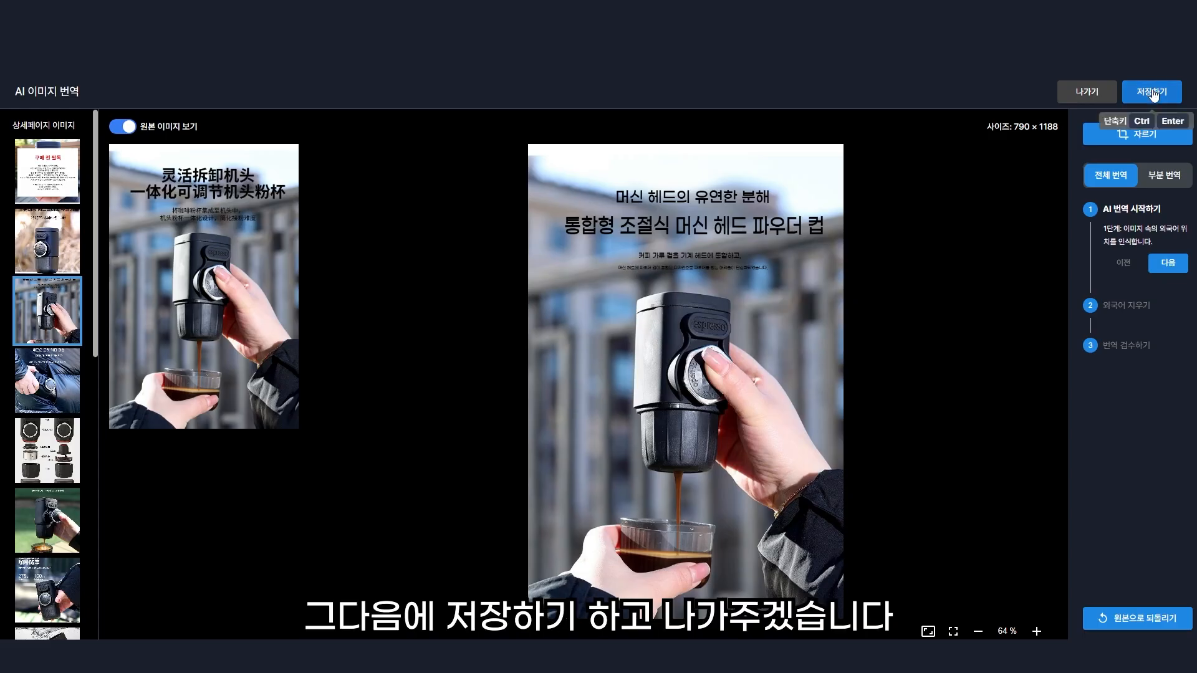
click(1113, 92)
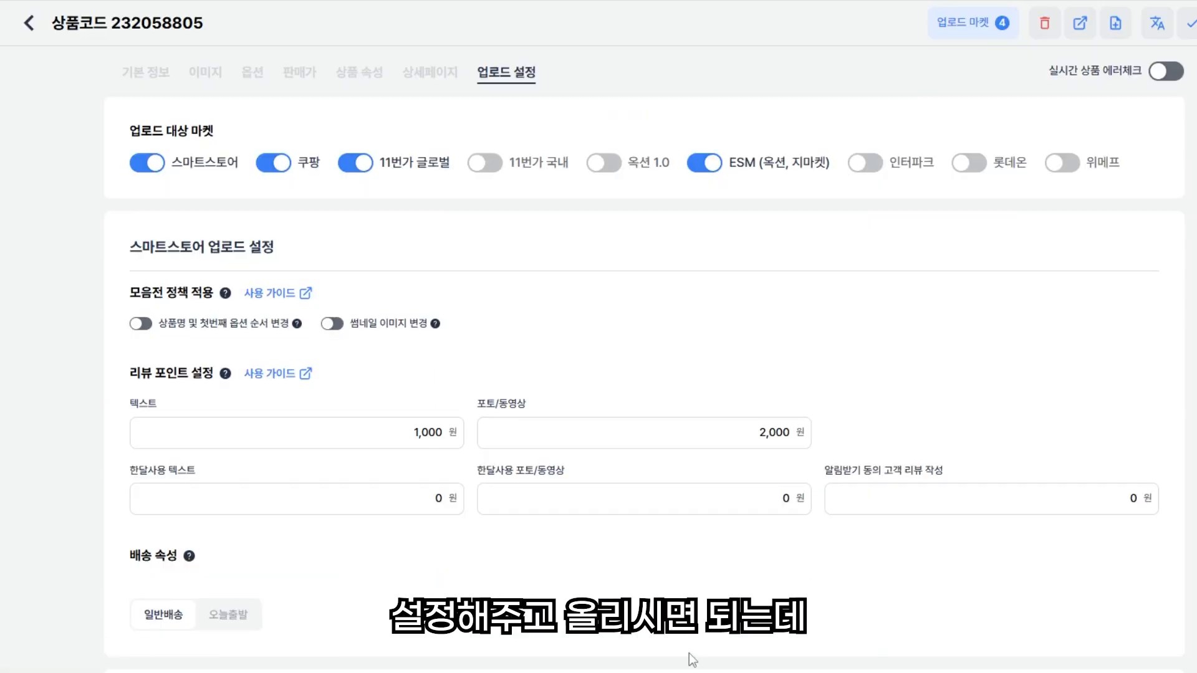
Look over the product's upload settings and open the 상세페이지 section of the common basic settings.
scroll(328, 496, down, 4)
scroll(329, 494, up, 4)
scroll(320, 495, down, 2)
scroll(306, 503, down, 2)
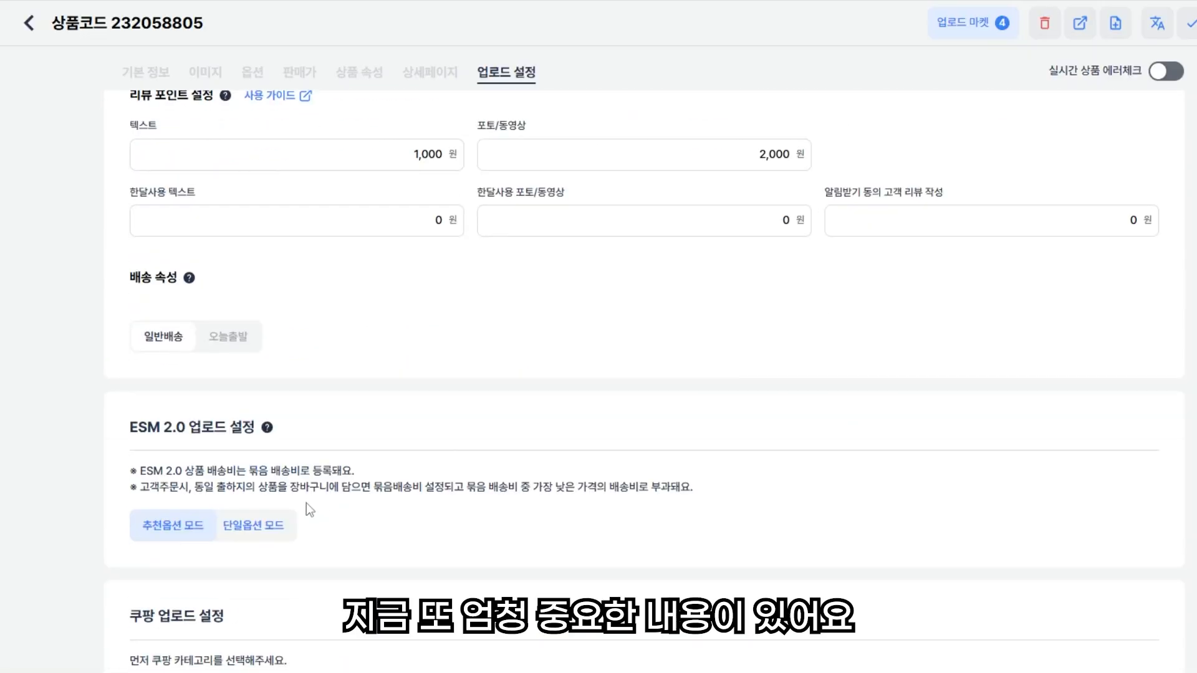
scroll(307, 502, up, 4)
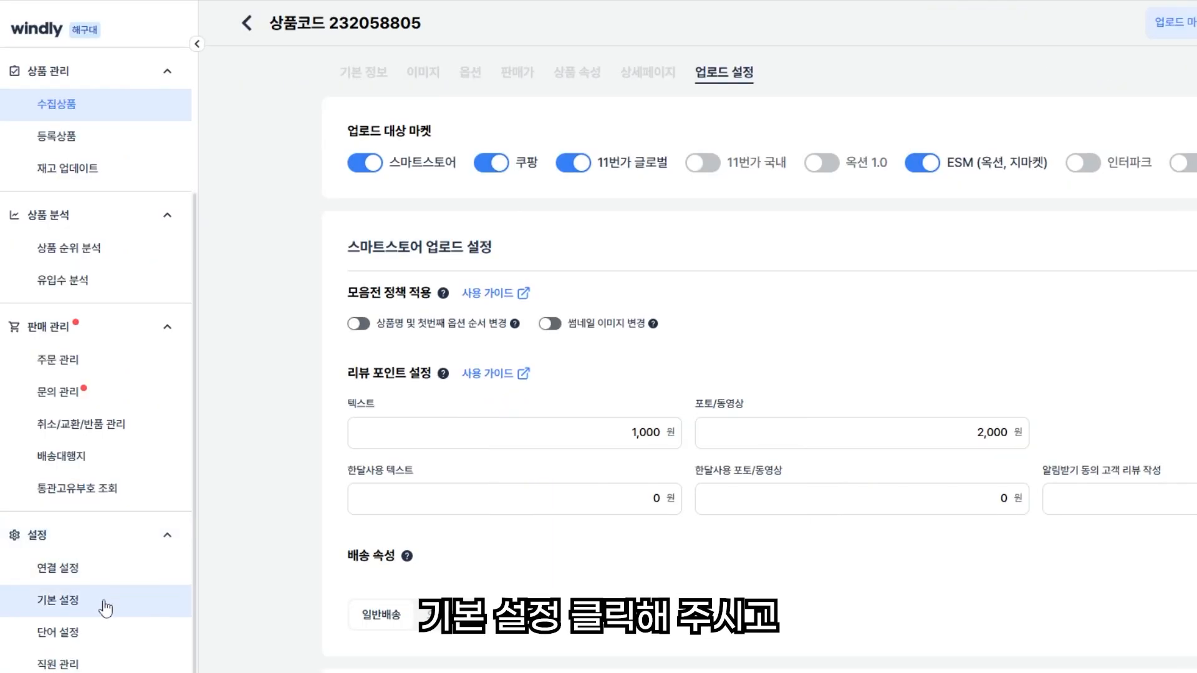
click(106, 606)
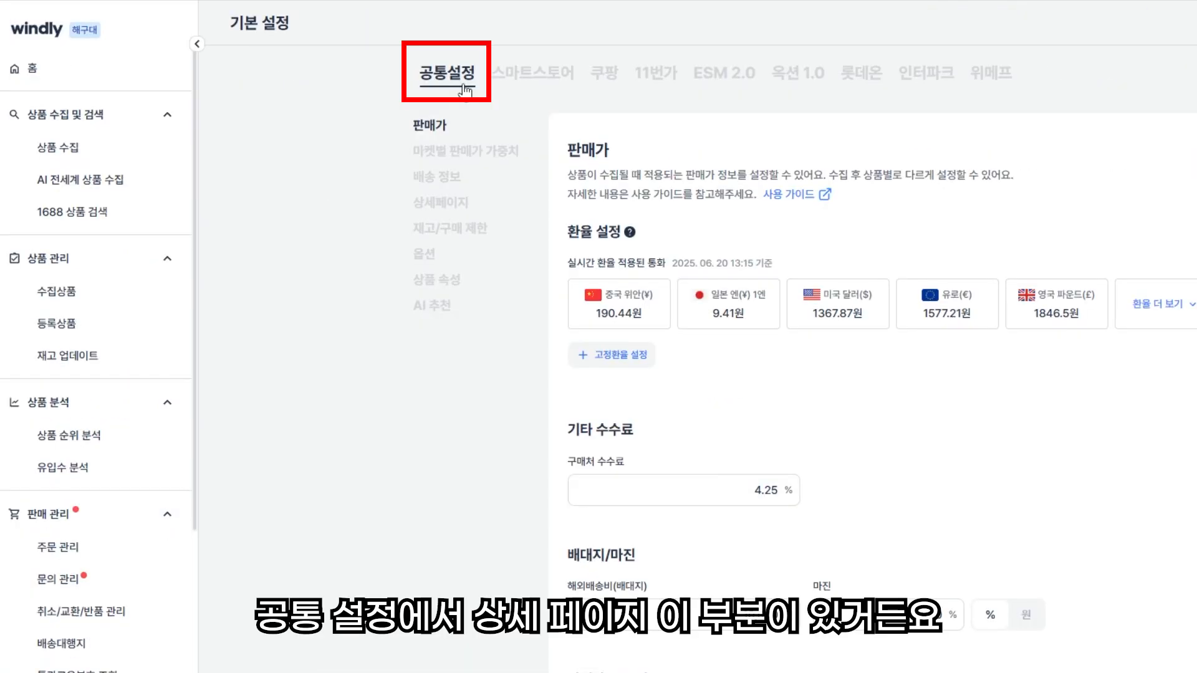
click(441, 204)
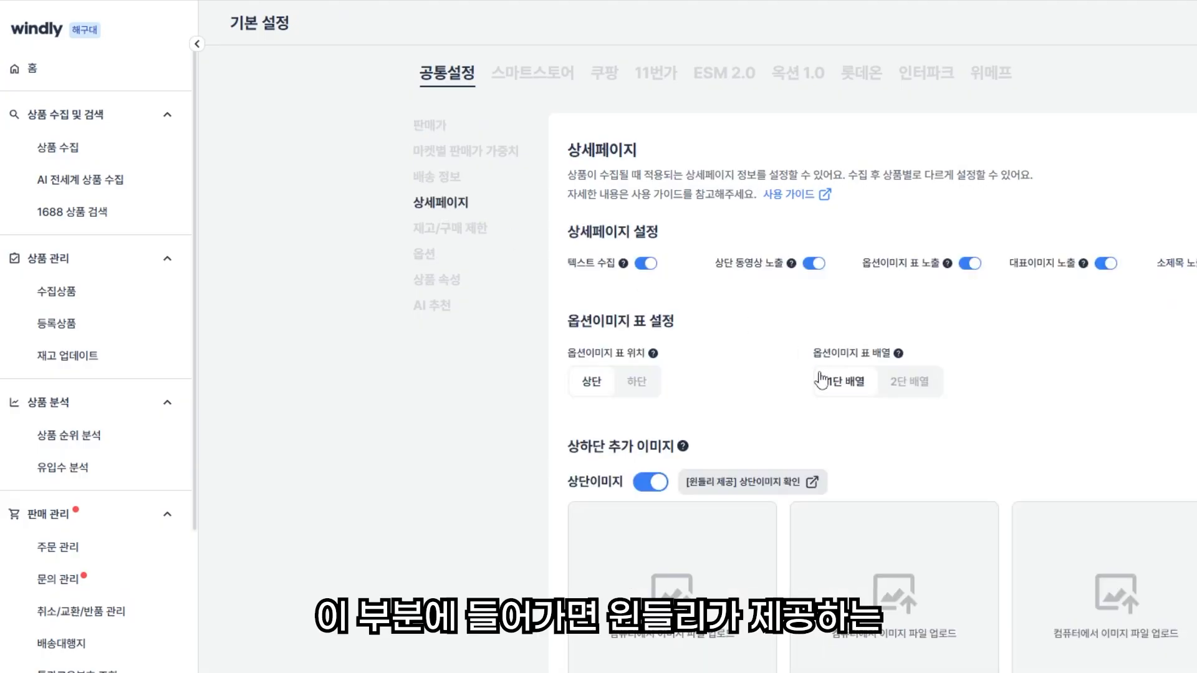
Open the Windly-provided top image template (상단이미지) in MiriCanvas.
scroll(816, 381, down, 3)
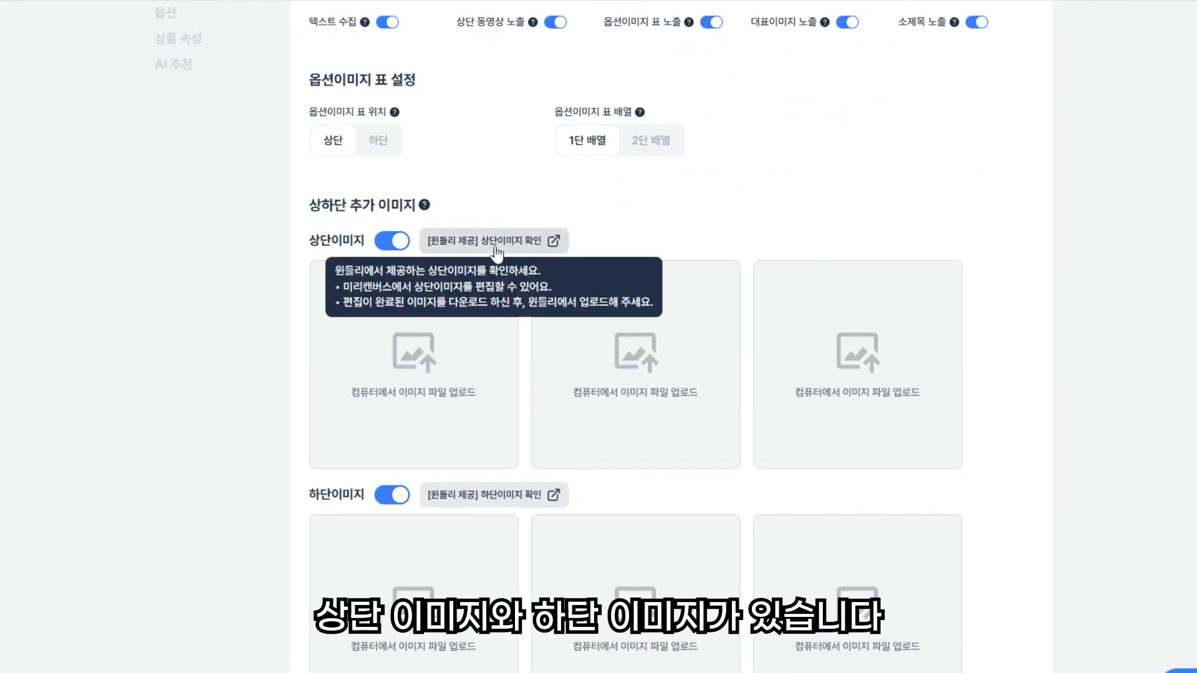
mouse_move(490, 252)
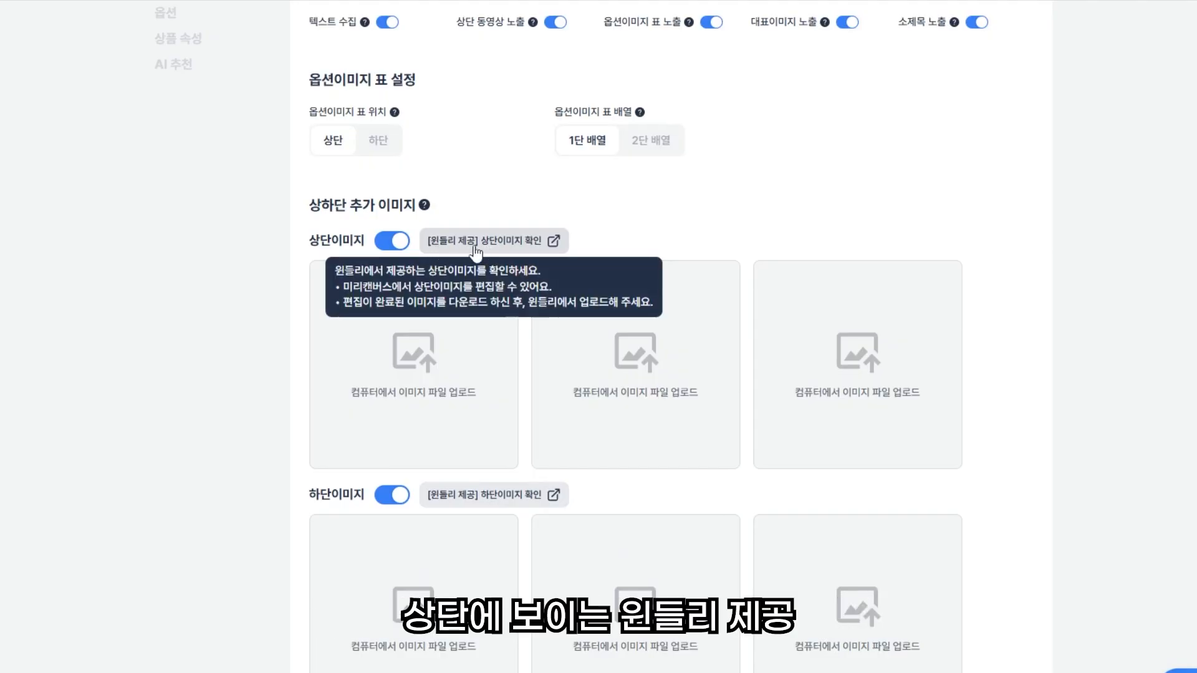
click(499, 252)
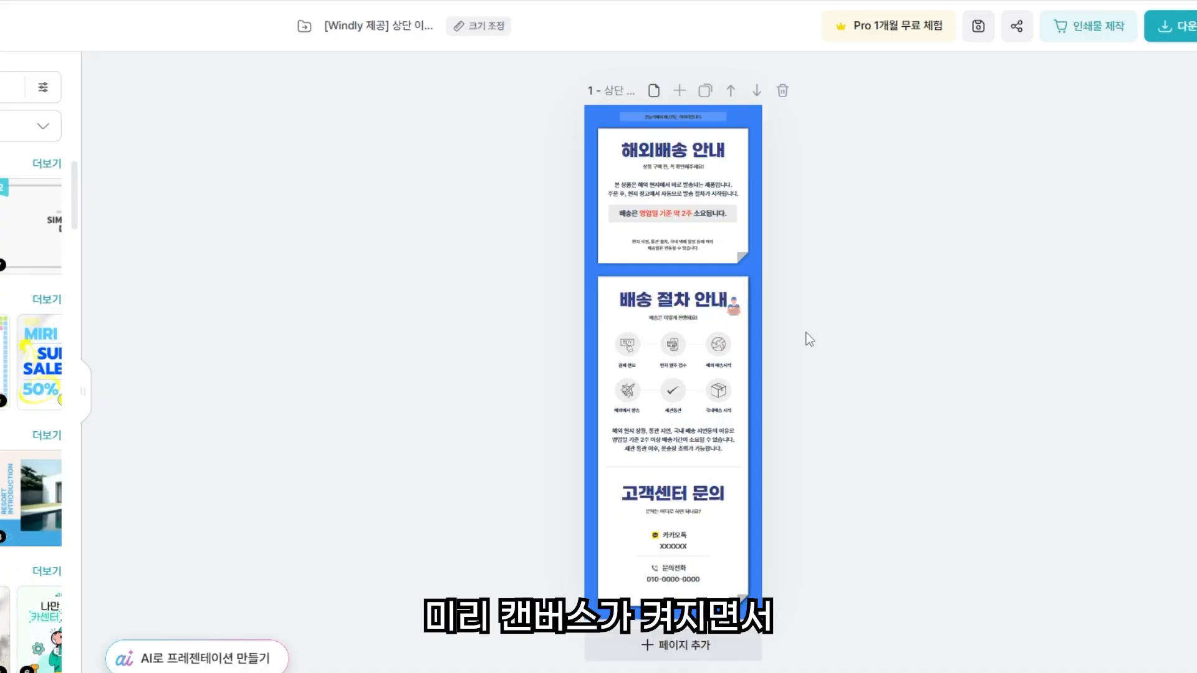
scroll(673, 405, up, 5)
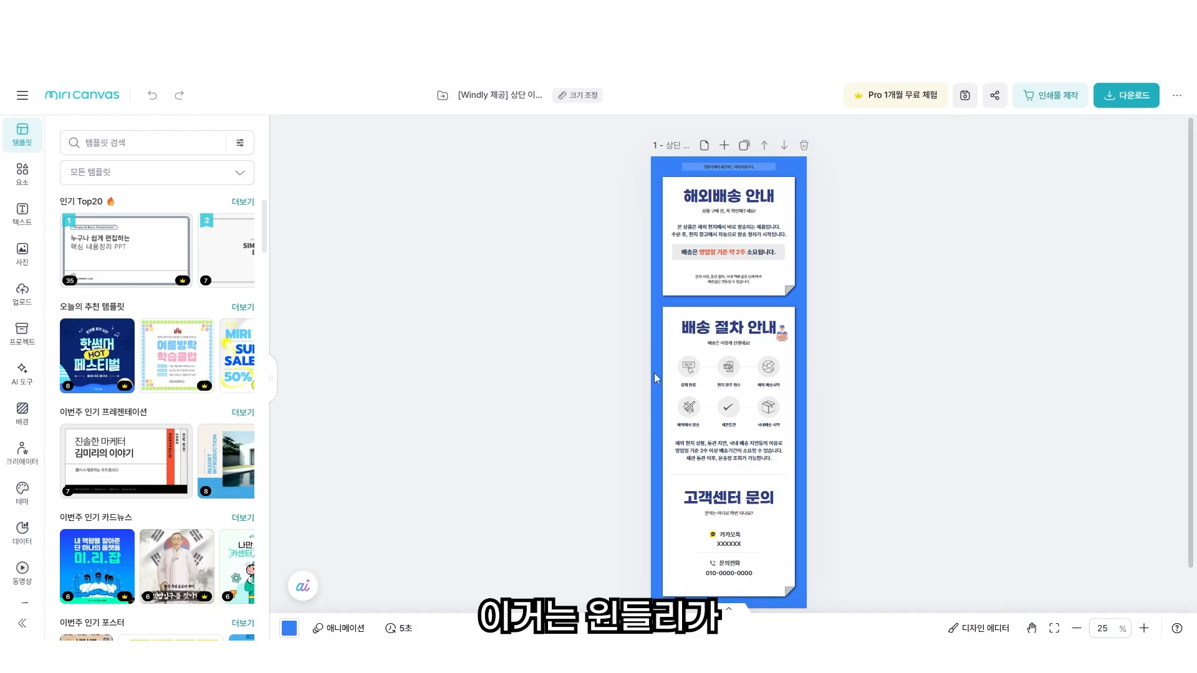
Try light green #DDECCA and custom teal #40B7AA as the page's background colour.
click(289, 627)
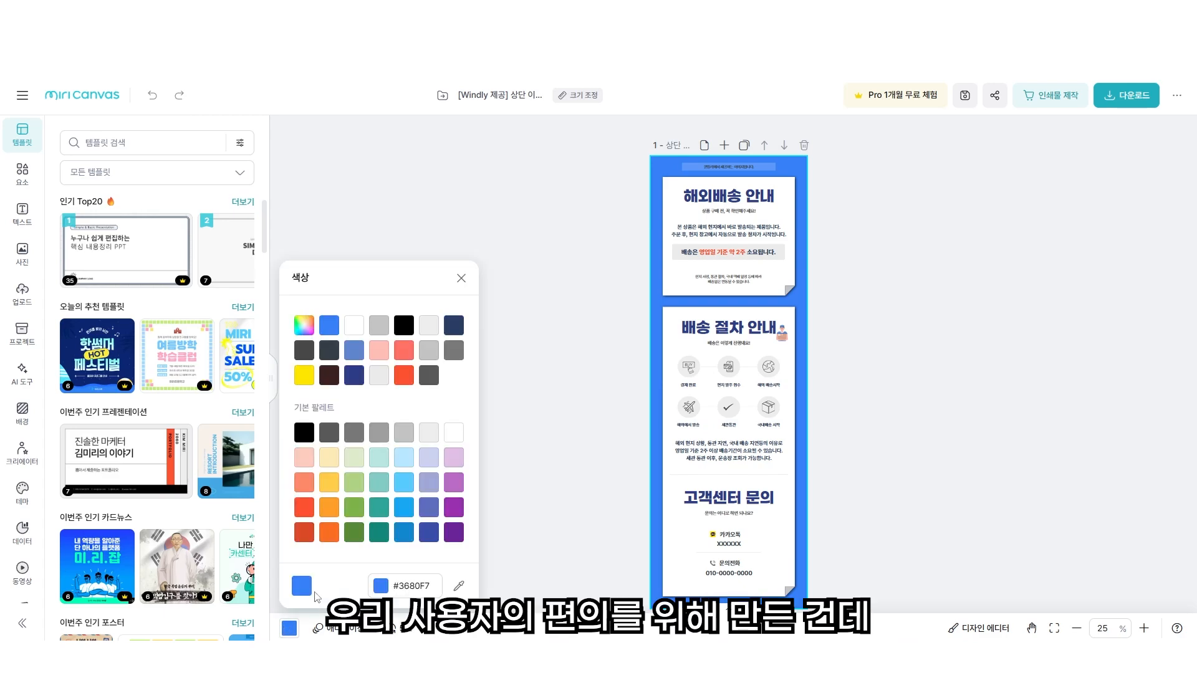
click(329, 460)
click(349, 460)
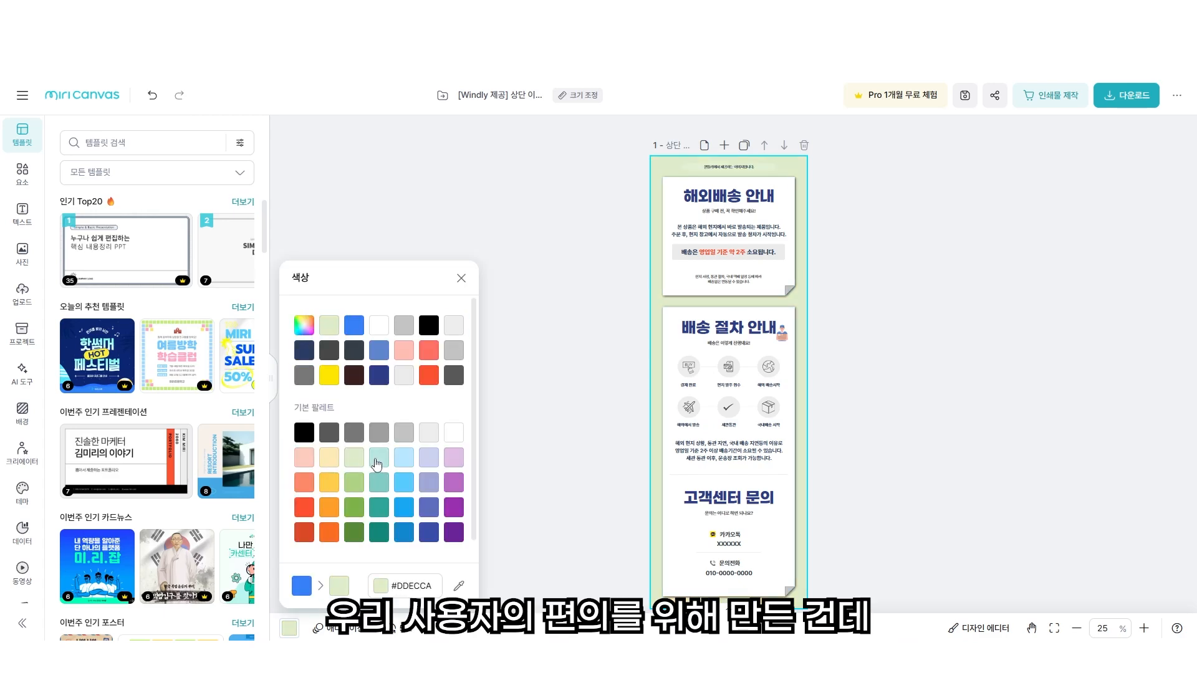
click(375, 460)
click(303, 328)
click(405, 356)
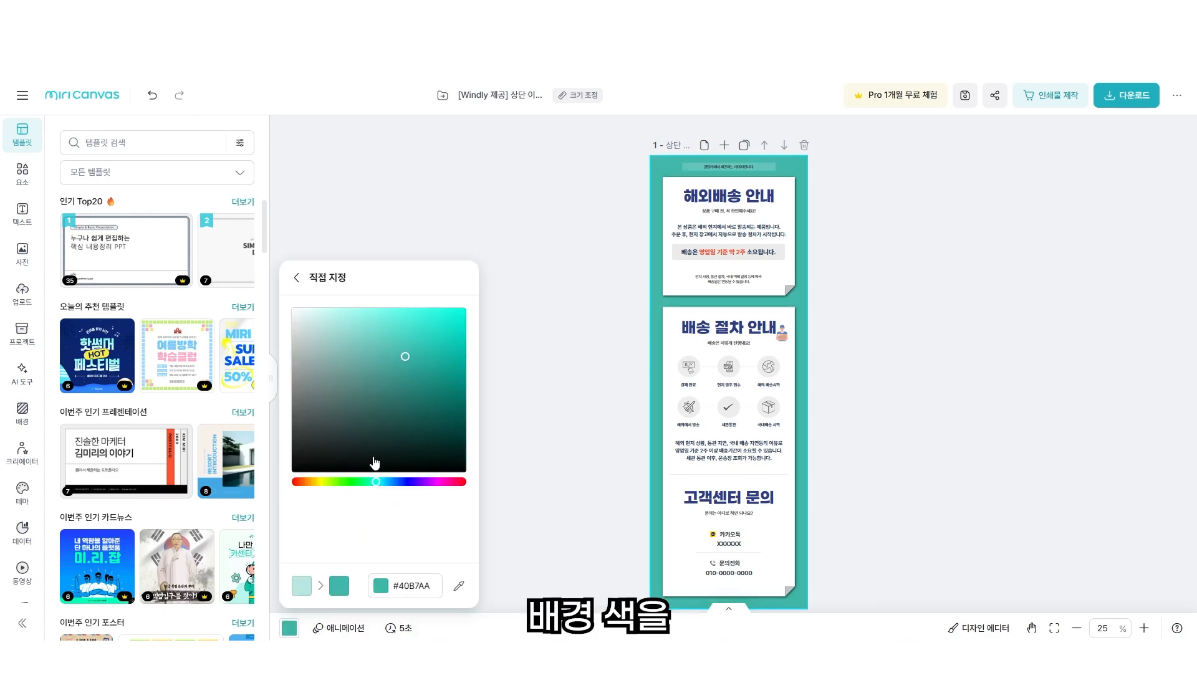
Set the page background to a custom pale cream yellow.
click(321, 482)
click(324, 312)
click(304, 316)
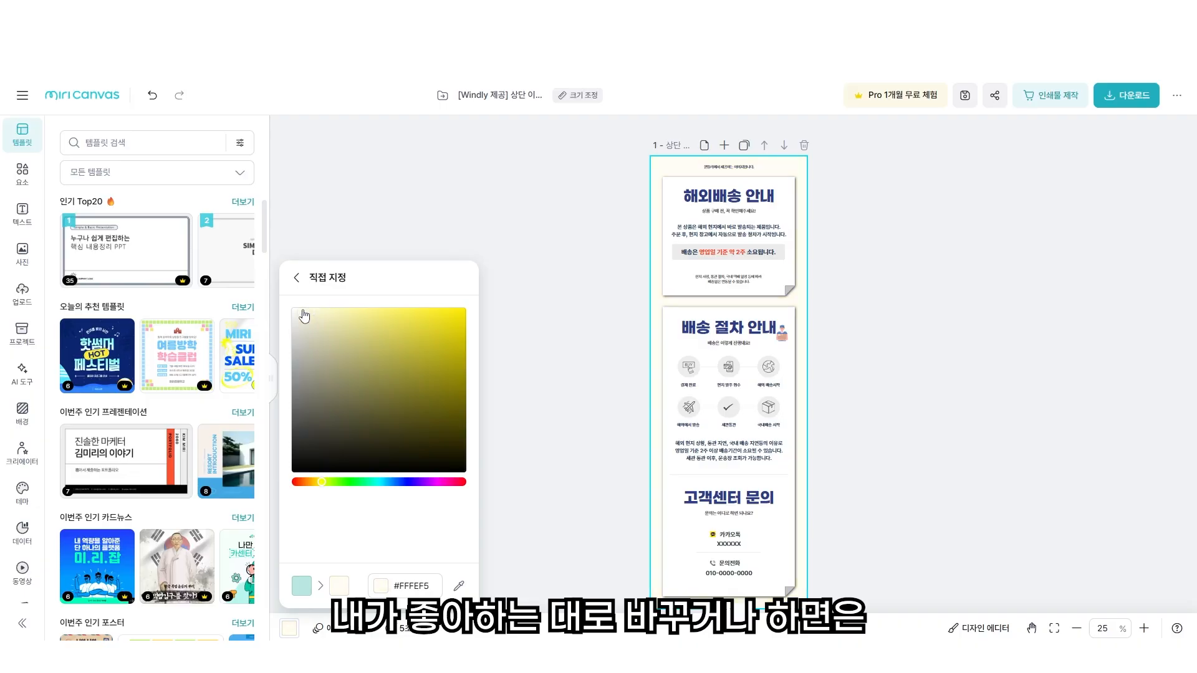
click(314, 310)
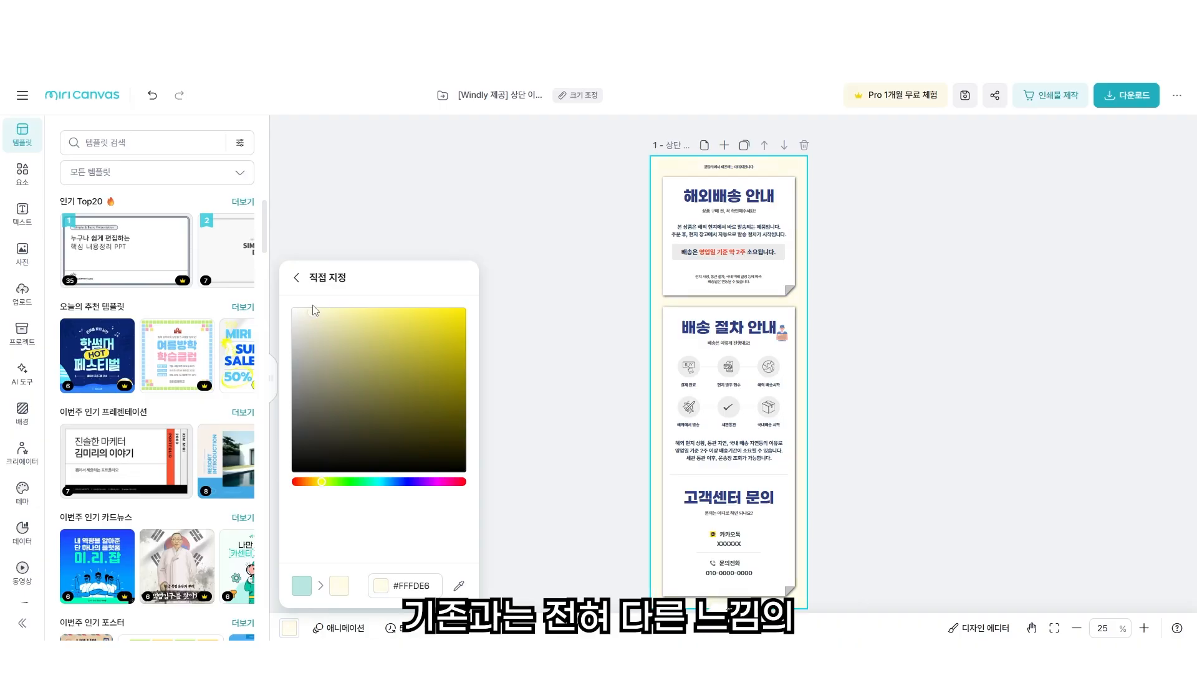
drag(316, 305, 315, 303)
click(391, 225)
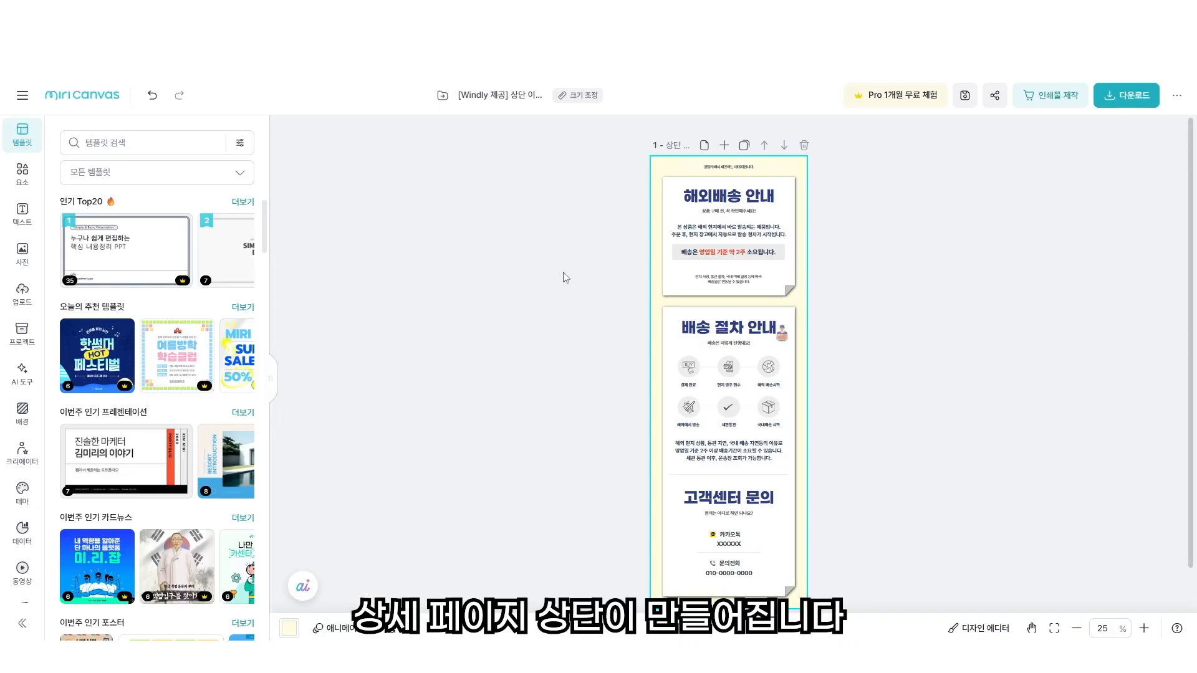
Delete the "윈들리에서 제공하는 이미지입니다." line above the first notice card.
click(1144, 628)
click(696, 261)
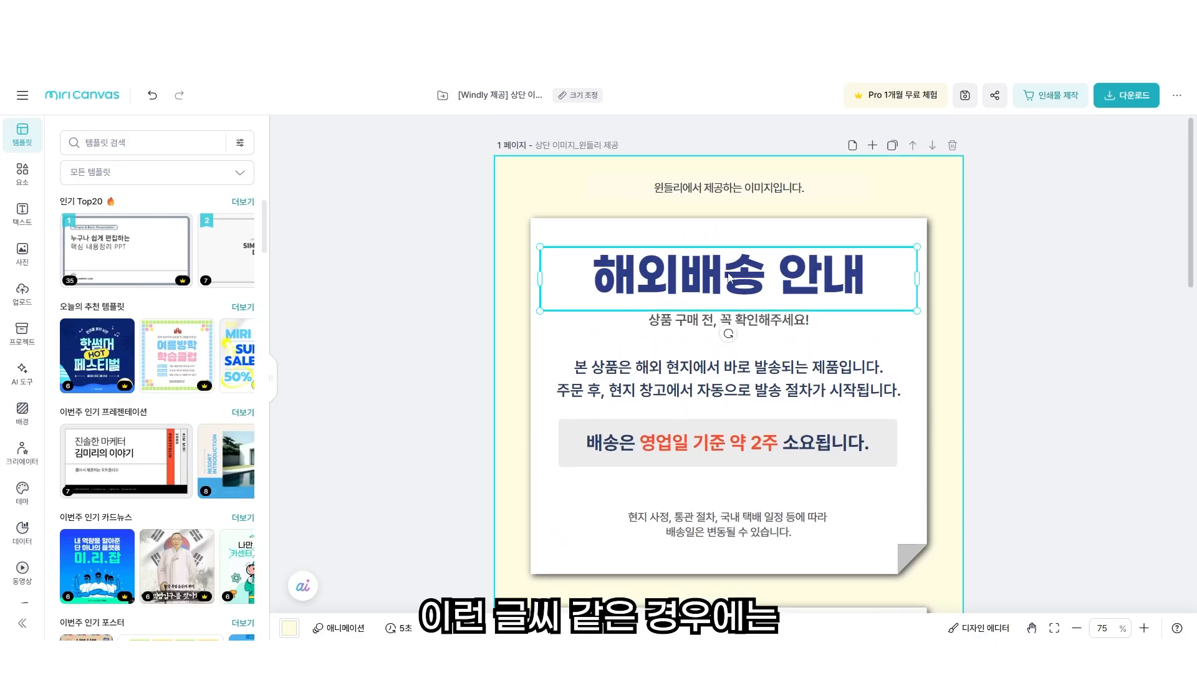
click(700, 194)
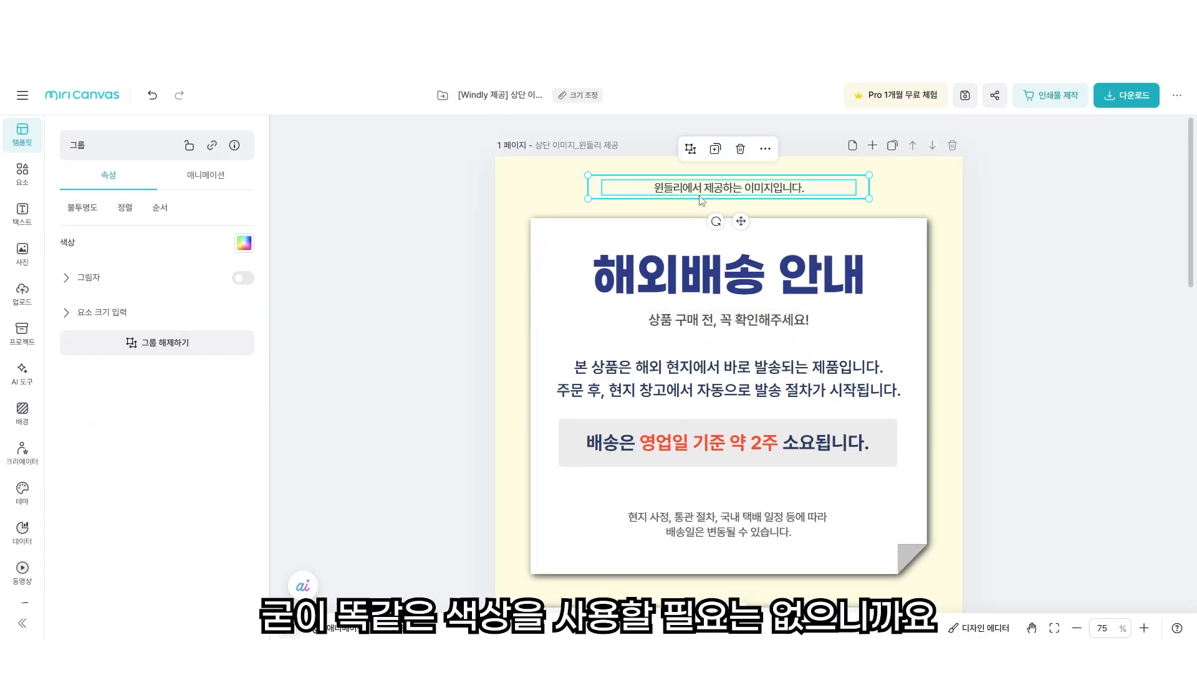
key(Escape)
Recolour the "해외배송 안내" heading and the two body lines below it black, and "영업일 기준 약 2주" red.
click(690, 267)
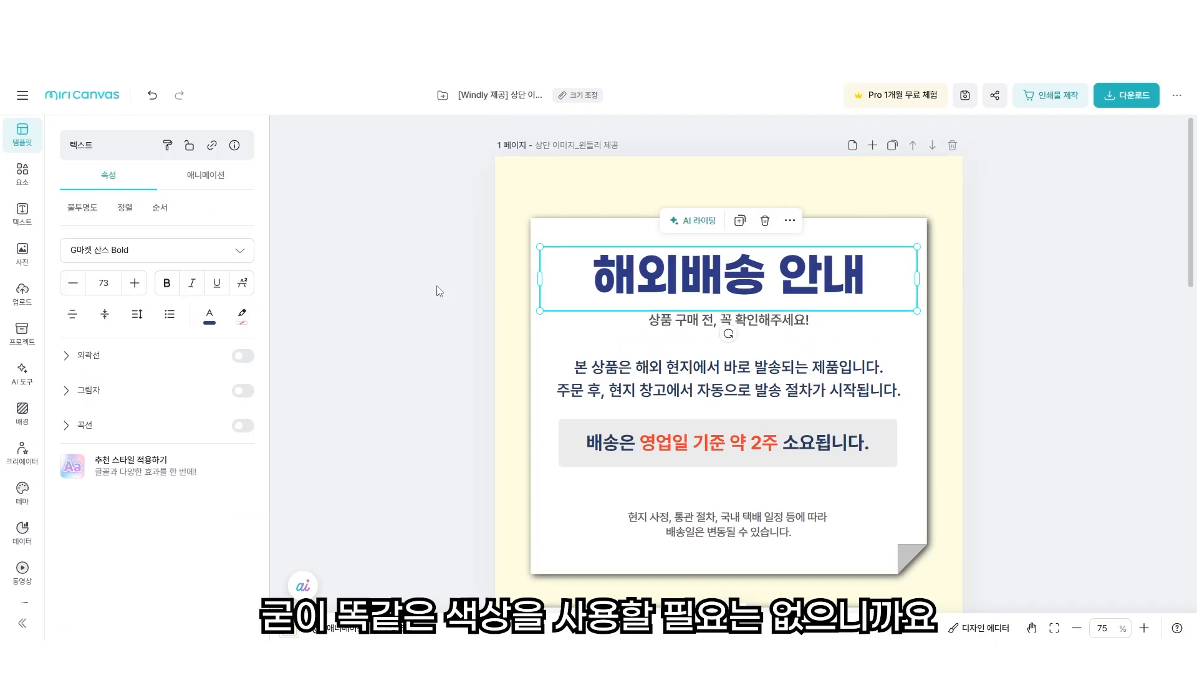
click(214, 328)
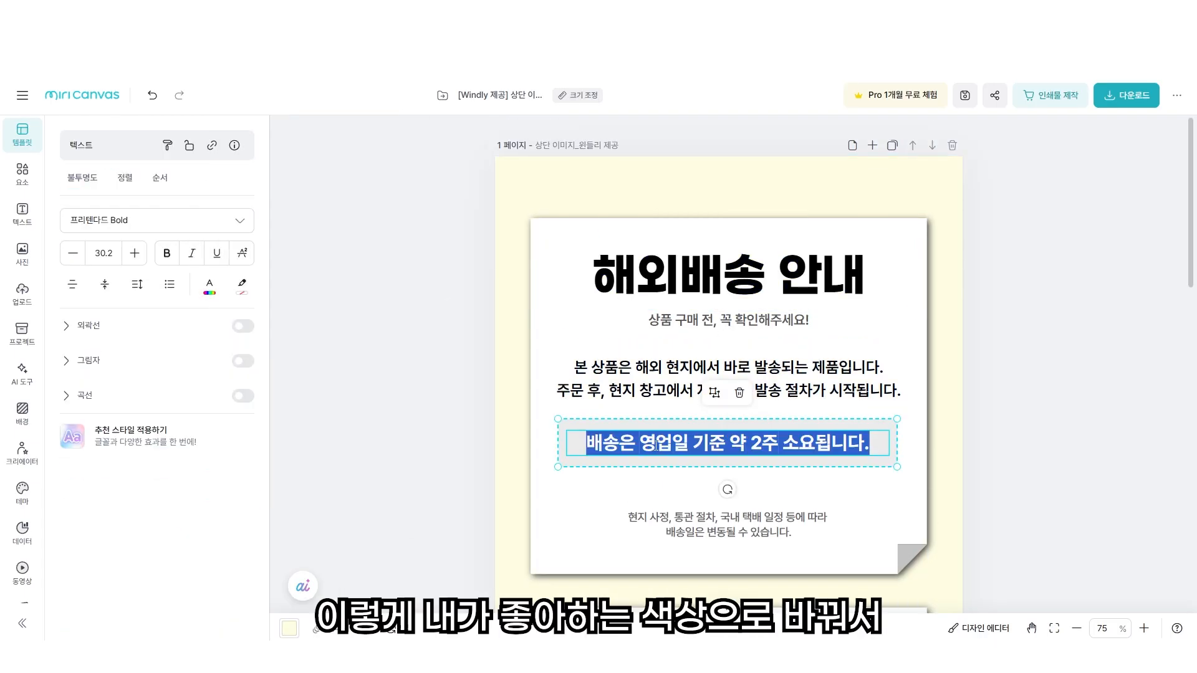
drag(639, 443, 778, 443)
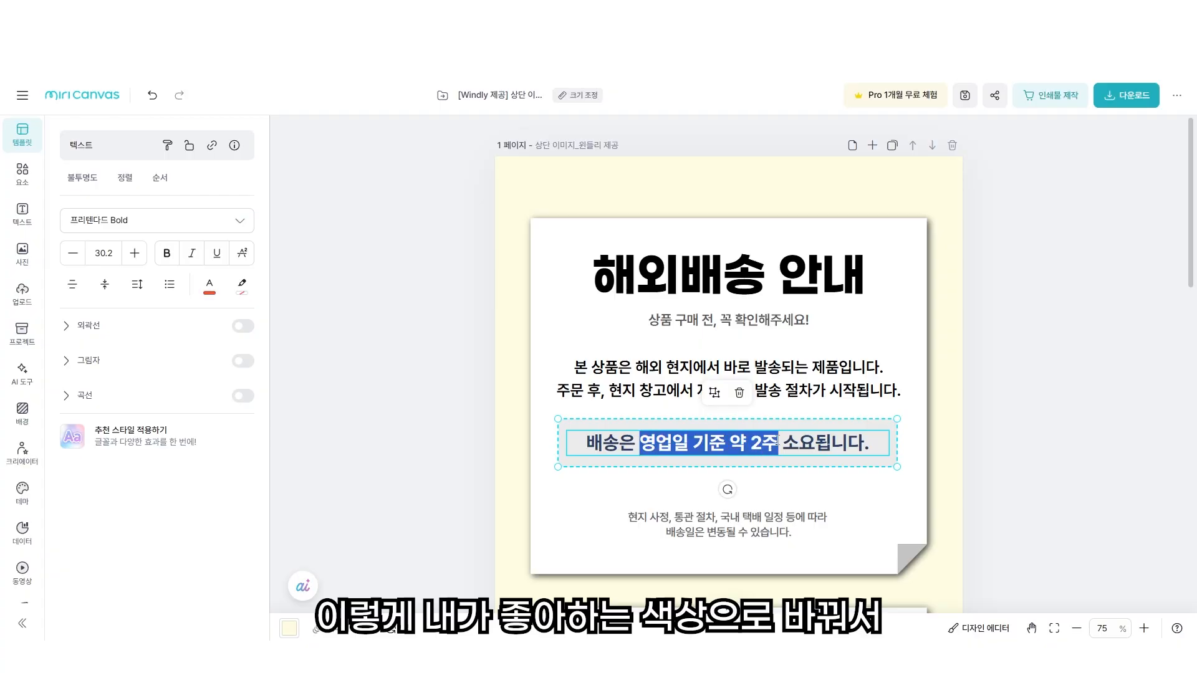
click(209, 285)
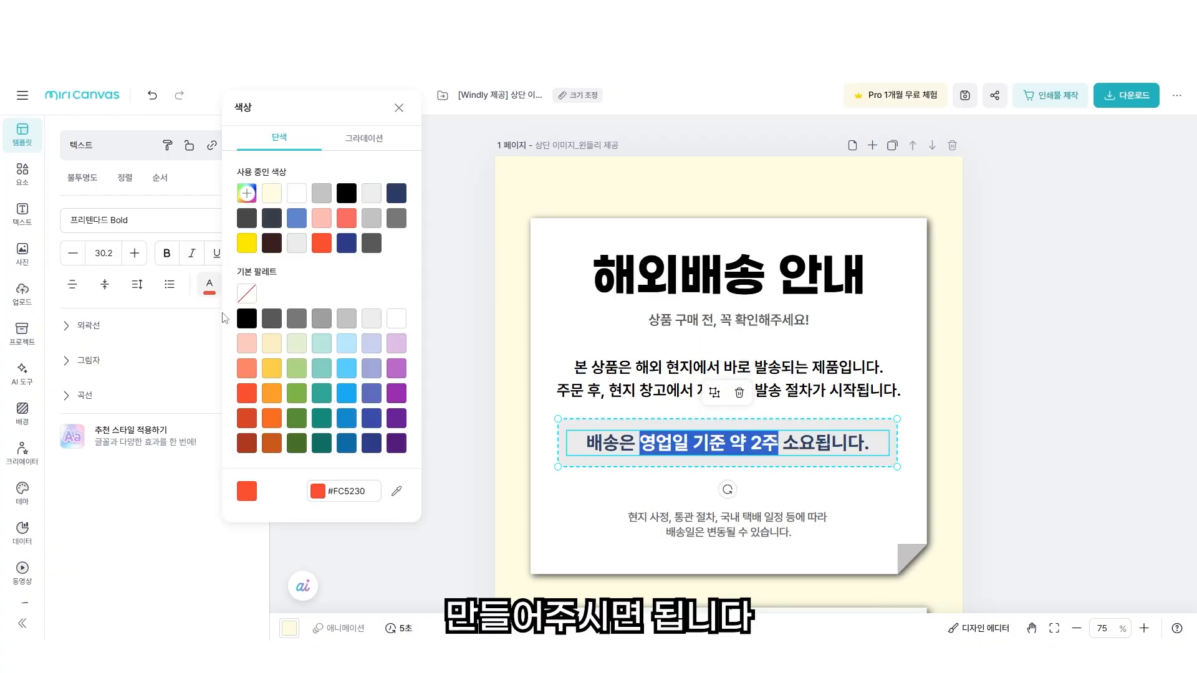
click(245, 396)
click(423, 545)
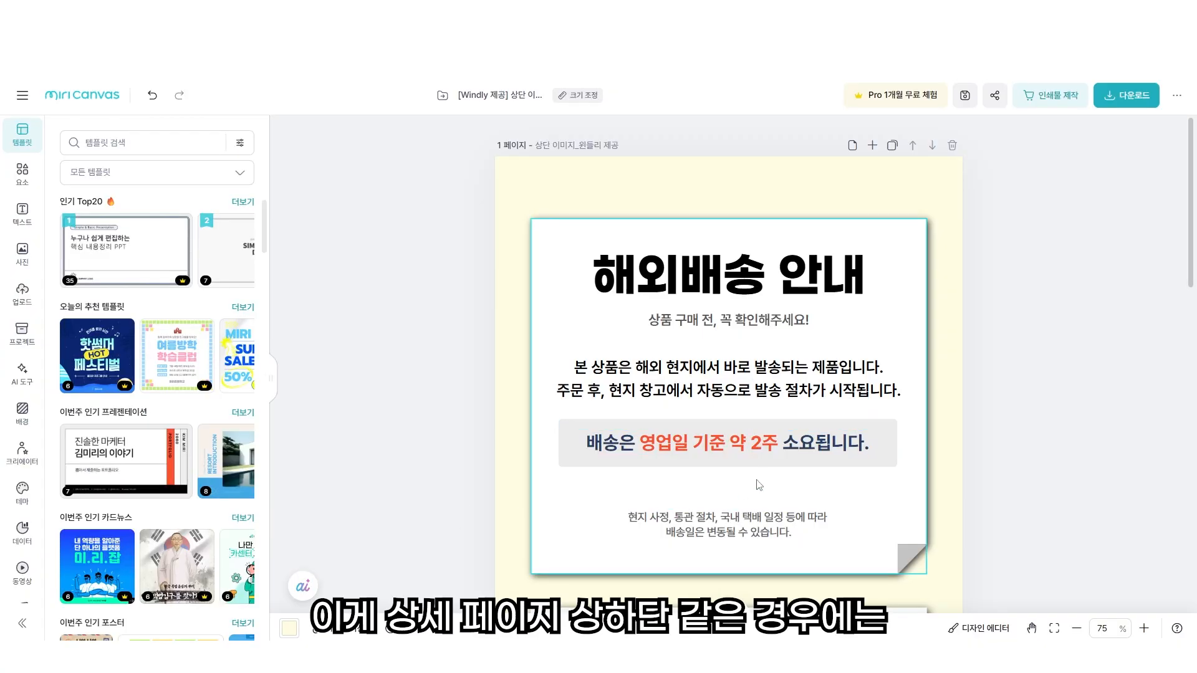
Recolour the "배송 절차 안내" heading black after trying light blue #18A8F1.
scroll(760, 476, down, 9)
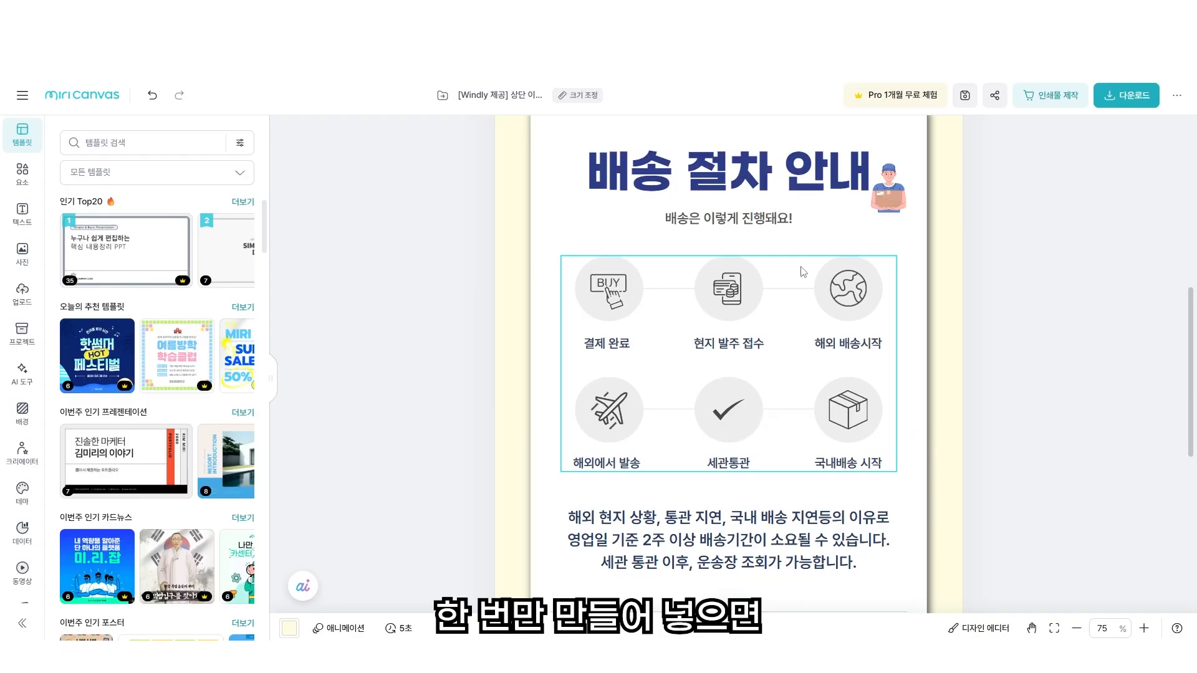
scroll(769, 385, up, 3)
click(247, 320)
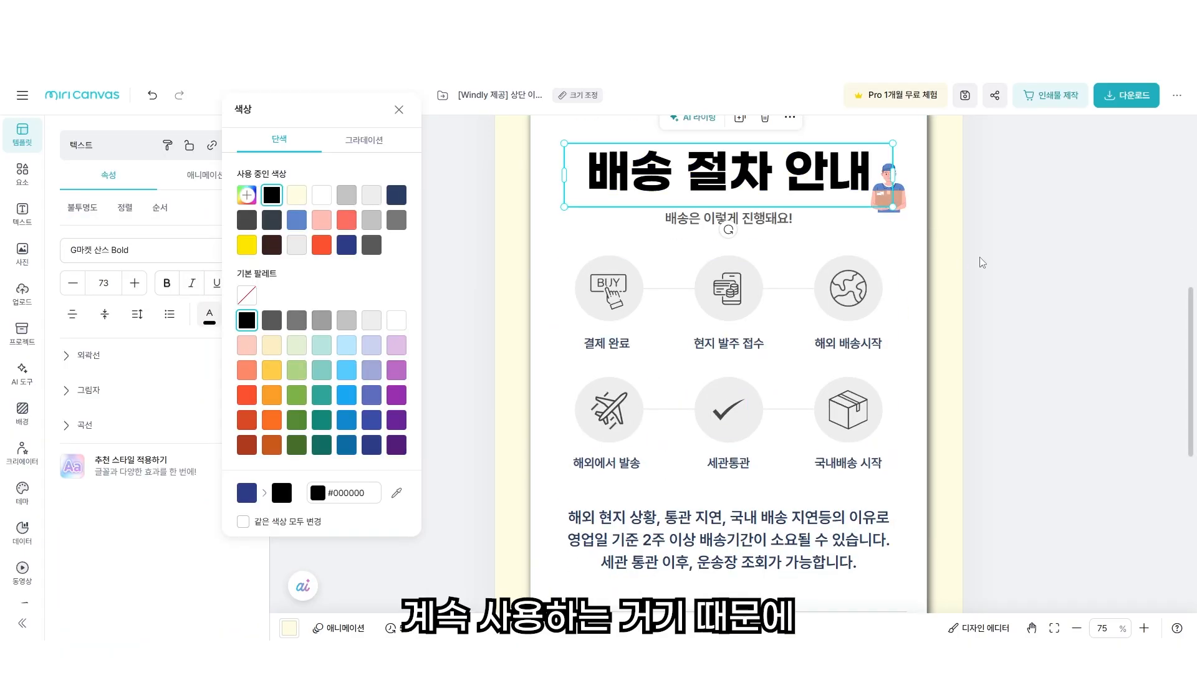
click(346, 395)
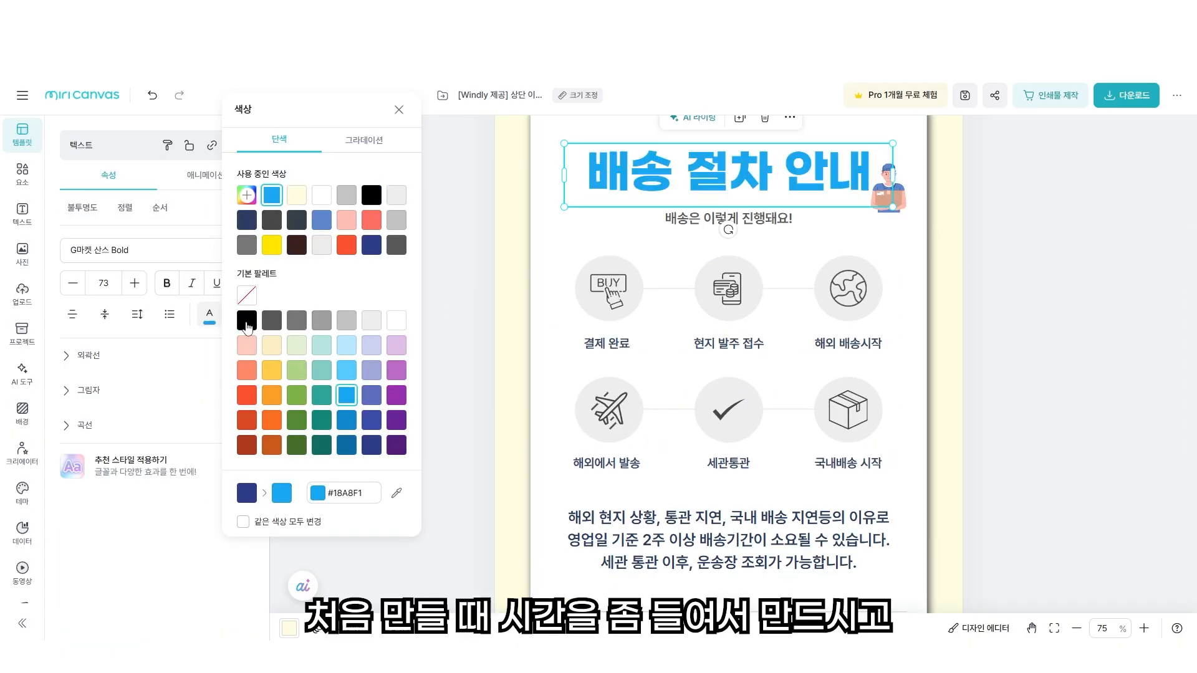
click(247, 320)
click(1101, 365)
Replace the delivery man illustration beside "배송 절차 안내" with the similar waving courier in a yellow speech circle, scaled to about 253 × 194 px.
scroll(900, 200, up, 1)
click(891, 260)
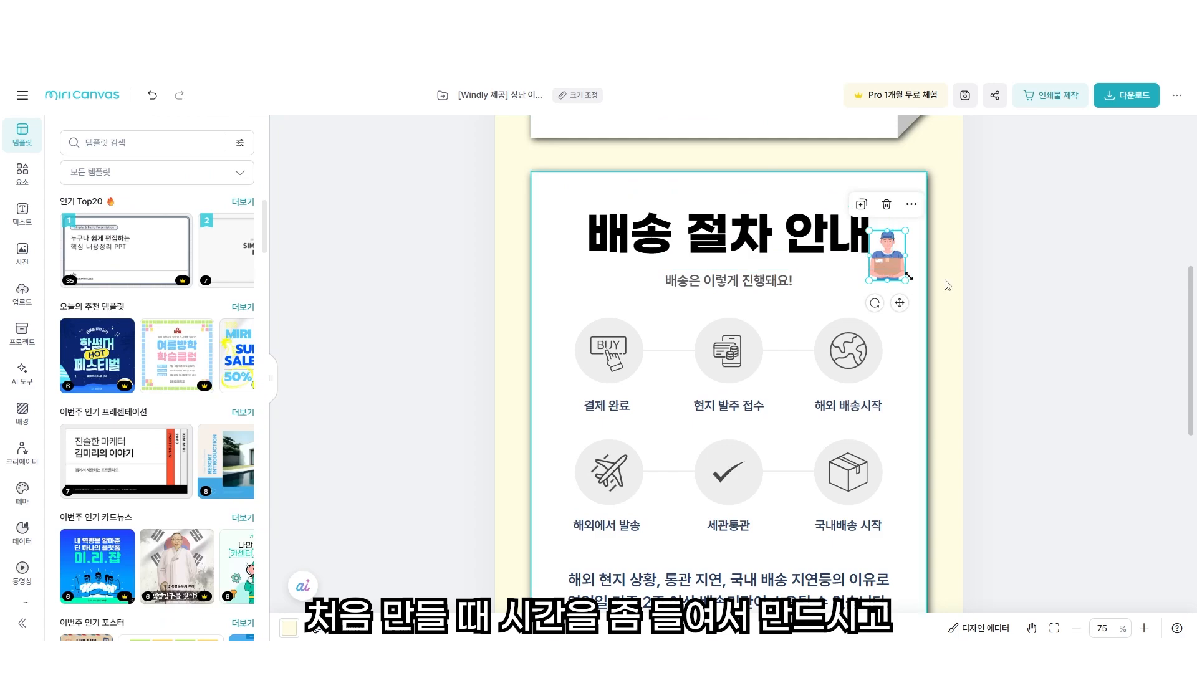
click(945, 280)
click(893, 266)
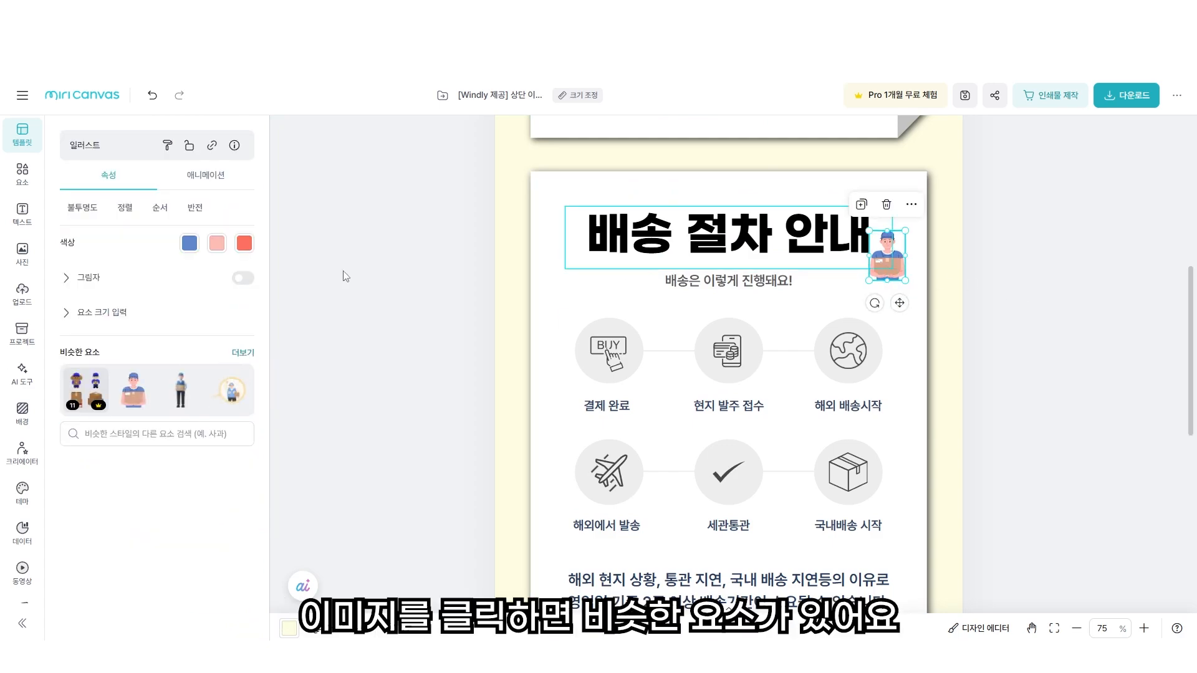
click(235, 356)
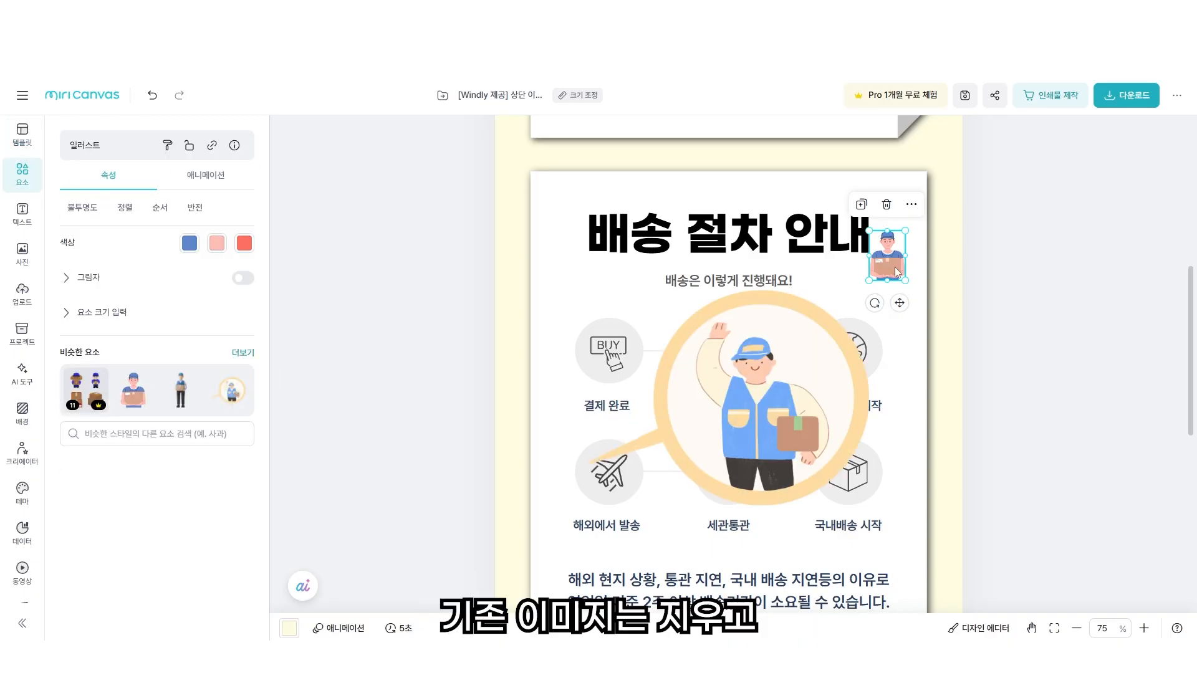
key(Delete)
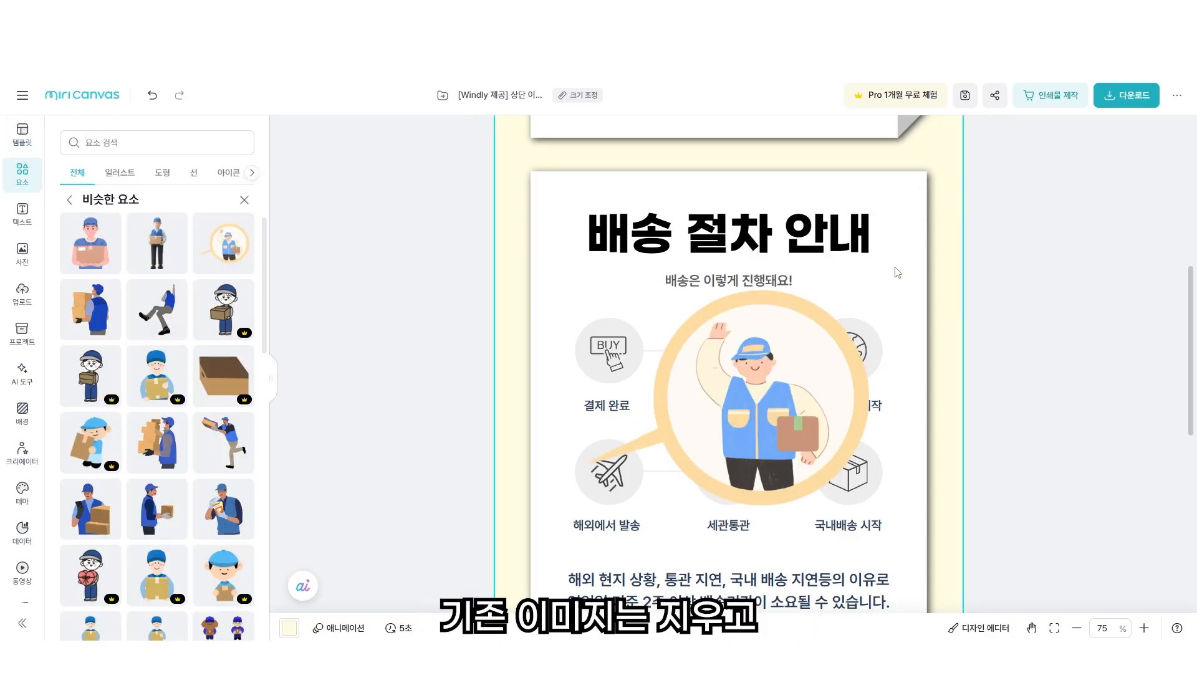
click(753, 367)
drag(870, 288, 701, 418)
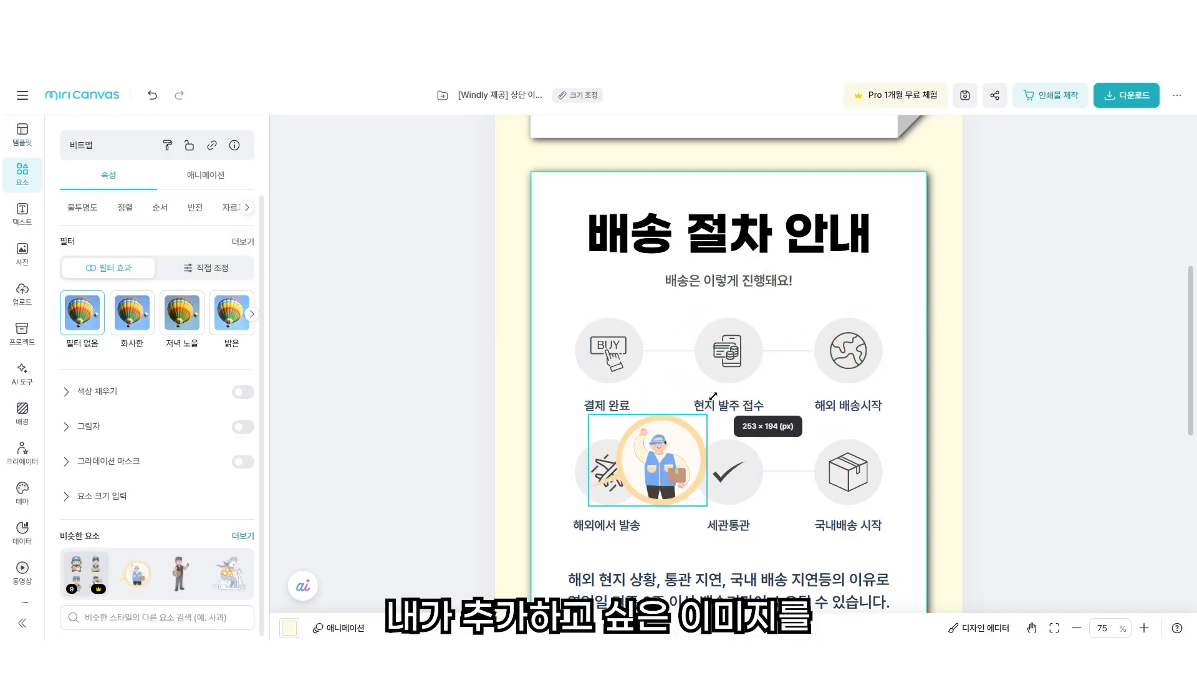
drag(660, 464, 889, 283)
Select the checkmark icon above "세관통관" and search the element library for "세관".
click(740, 372)
click(740, 373)
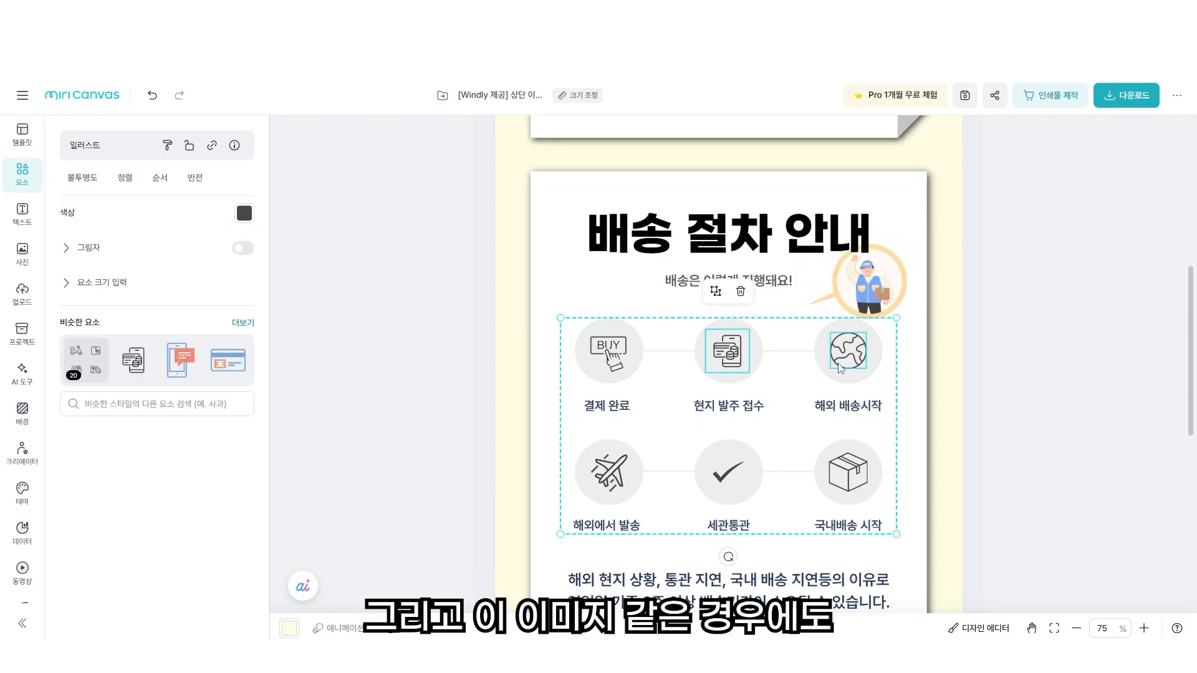
click(733, 476)
click(733, 475)
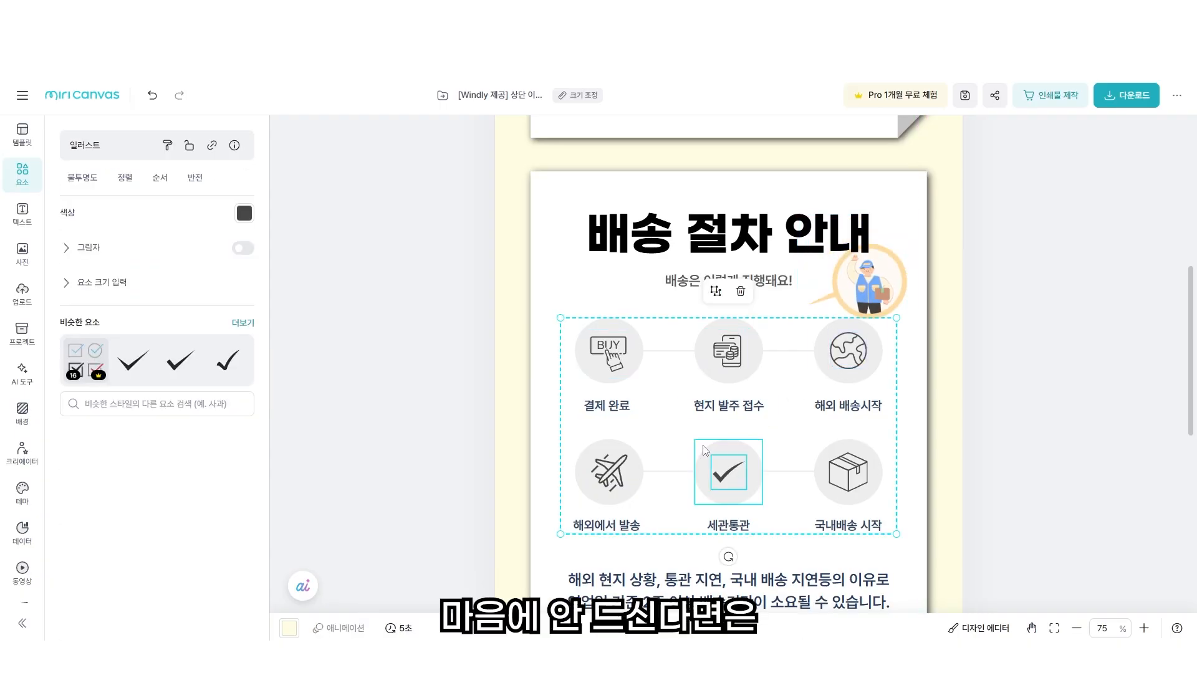
click(21, 177)
click(113, 144)
text(ㅌ)
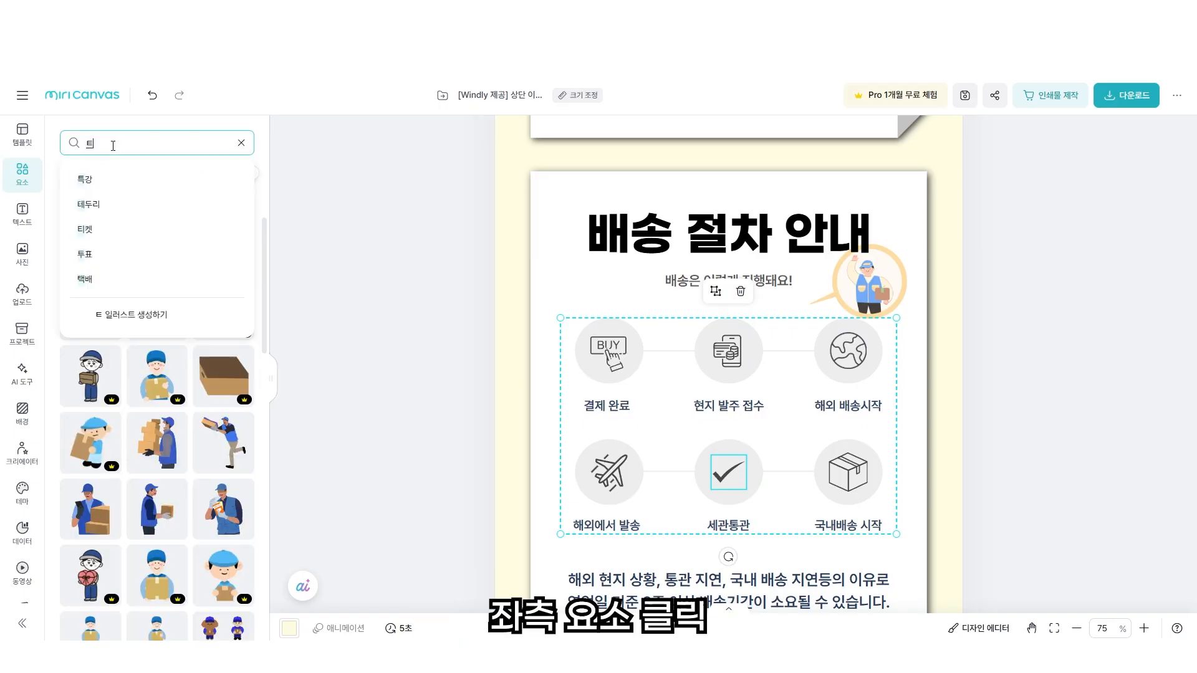
key(BackSpace)
text(세관)
key(Return)
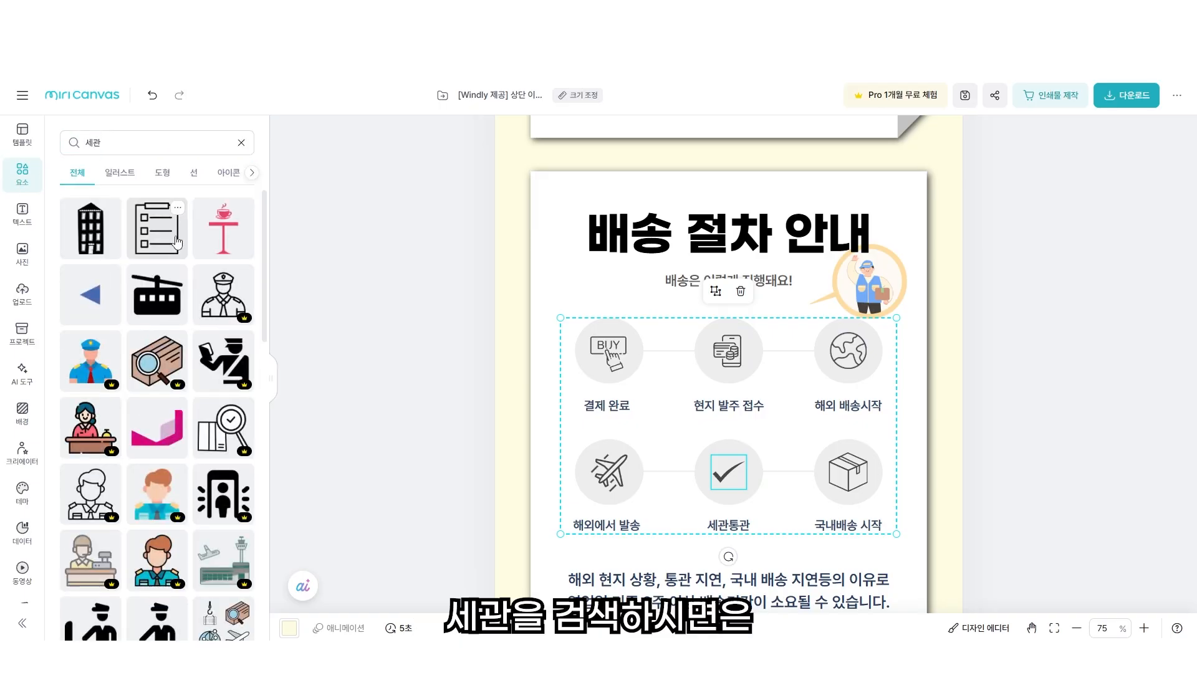
scroll(169, 374, down, 6)
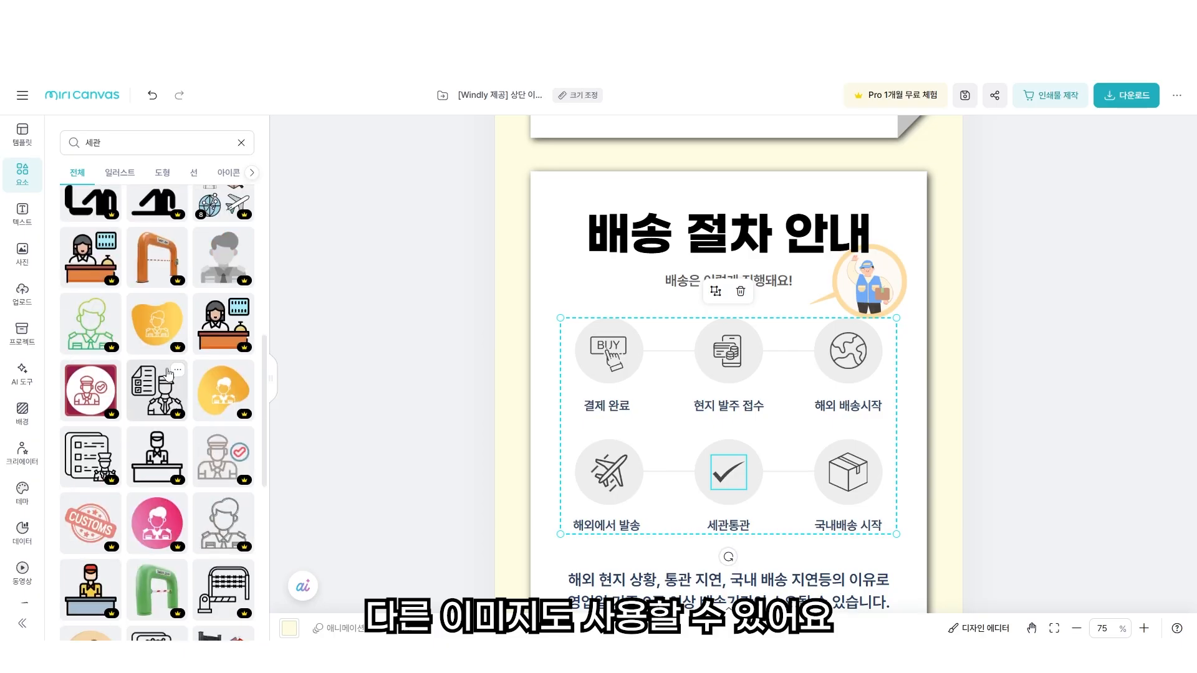
Replace the checkmark icon above "세관통관" with the clipboard checklist icon, sized to fit and centred in the grey circle.
click(168, 373)
drag(611, 250, 786, 467)
click(726, 474)
key(Delete)
drag(831, 507, 727, 475)
click(1034, 516)
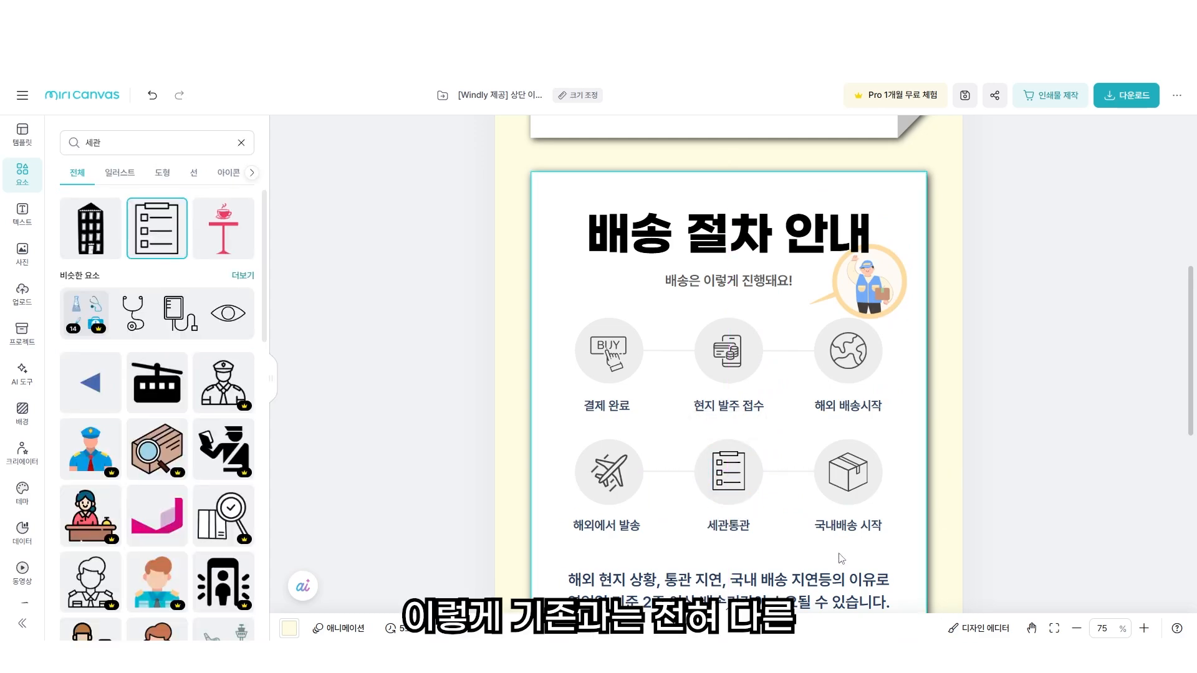
Ungroup the BUY icon above "결제 완료" and replace it with the similar blue gift box illustration, scaled down to fit the circle.
click(608, 352)
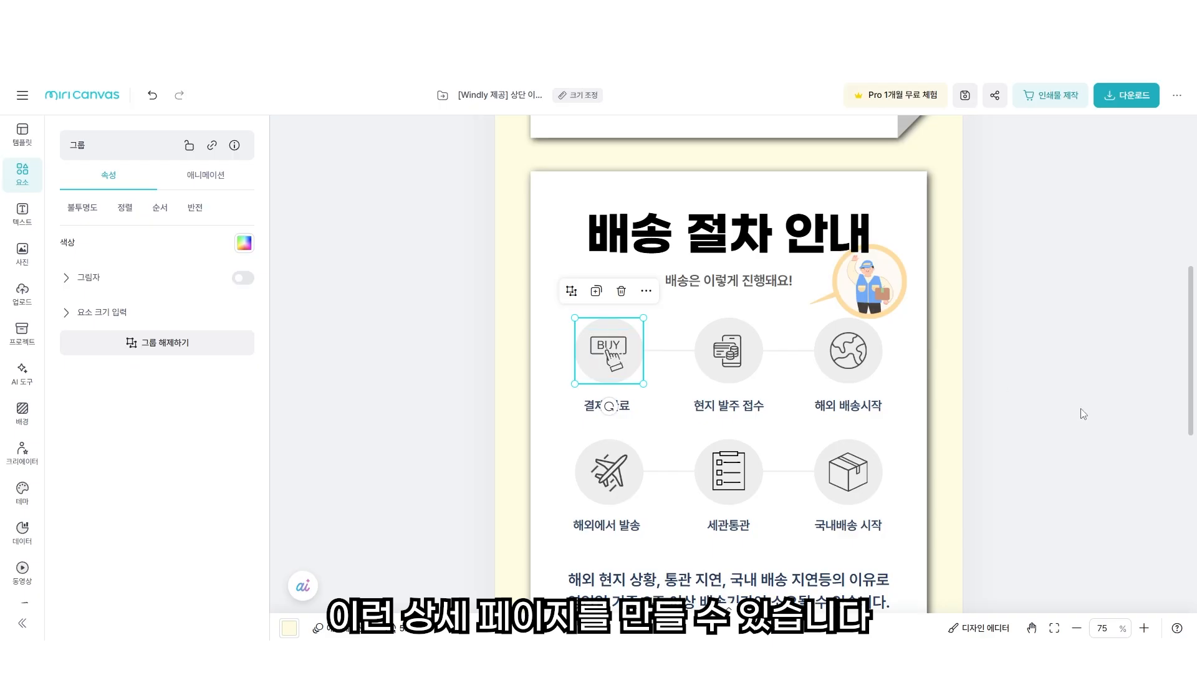
click(608, 356)
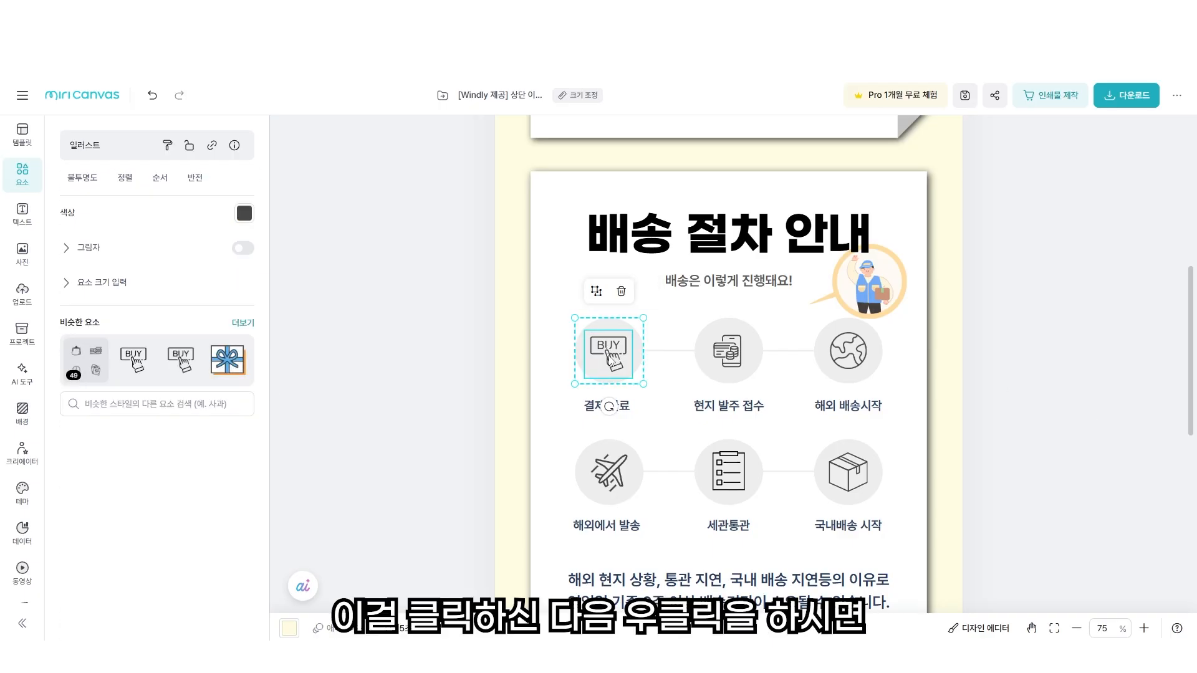
right_click(609, 356)
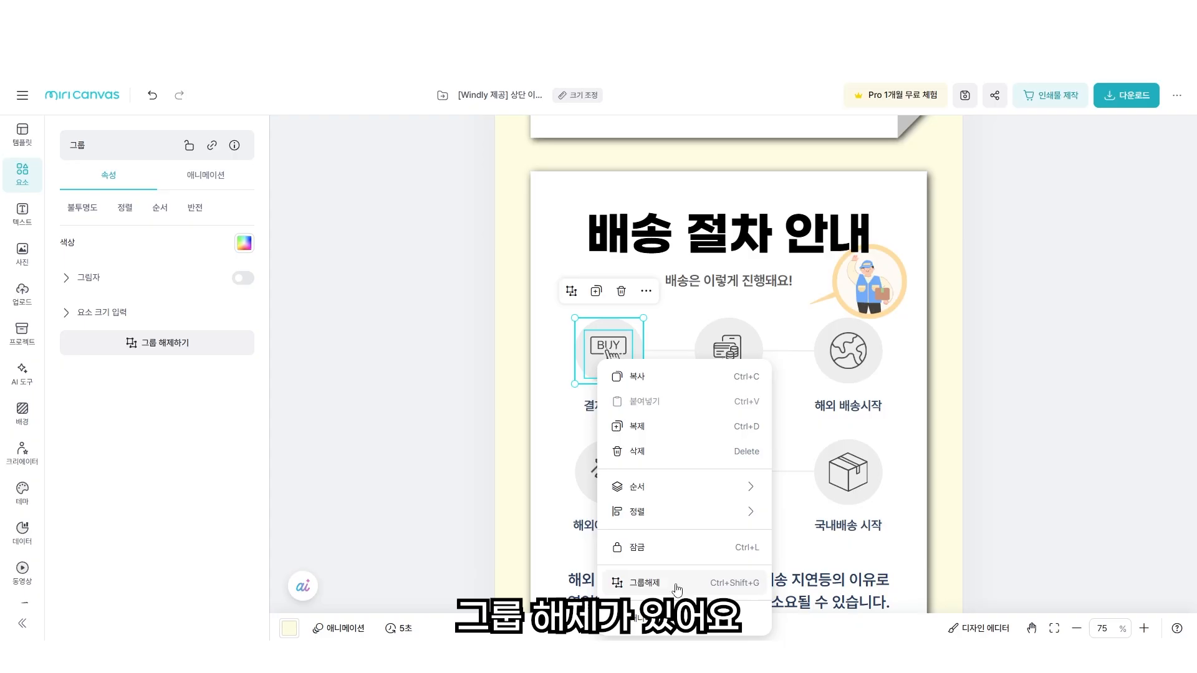
click(645, 583)
click(608, 355)
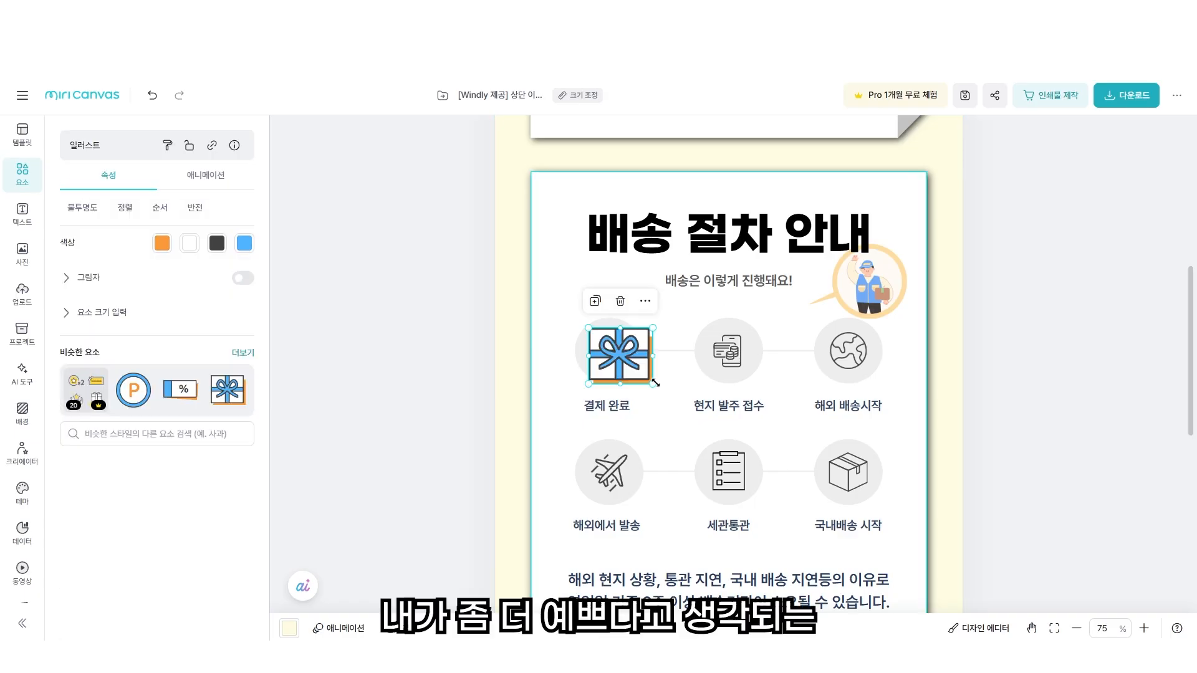
drag(655, 383, 622, 358)
click(975, 414)
Fill the circle behind the gift box with pale yellow after trying green #AFD485.
click(583, 371)
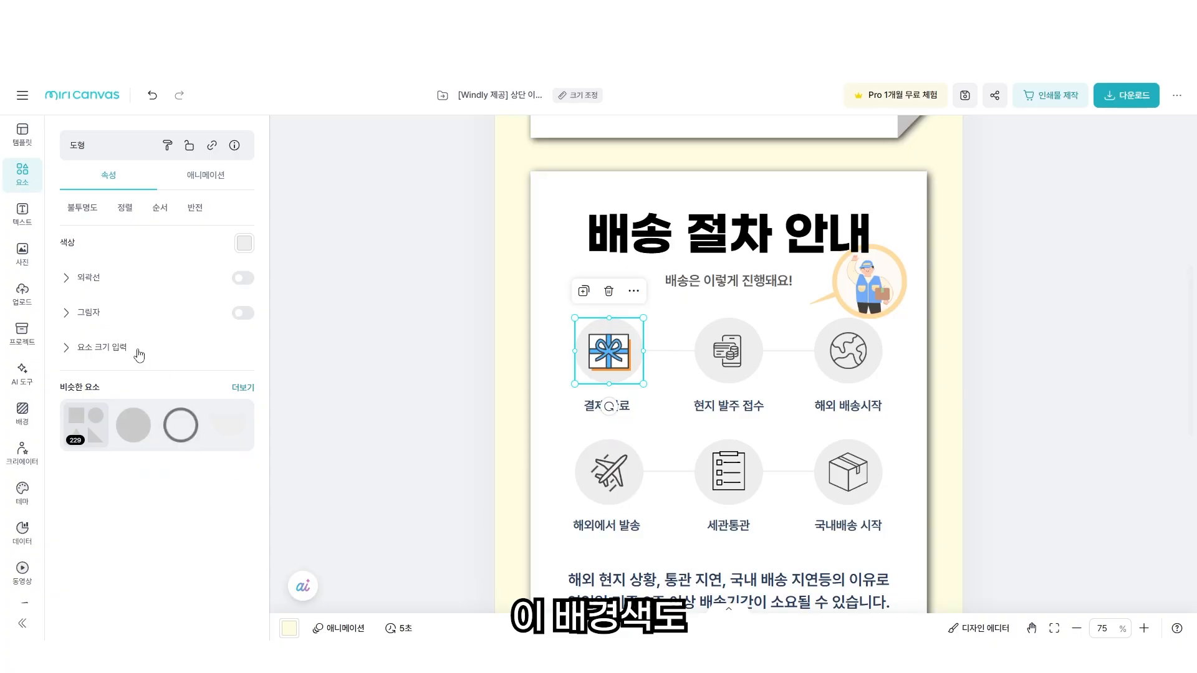
click(243, 243)
click(330, 368)
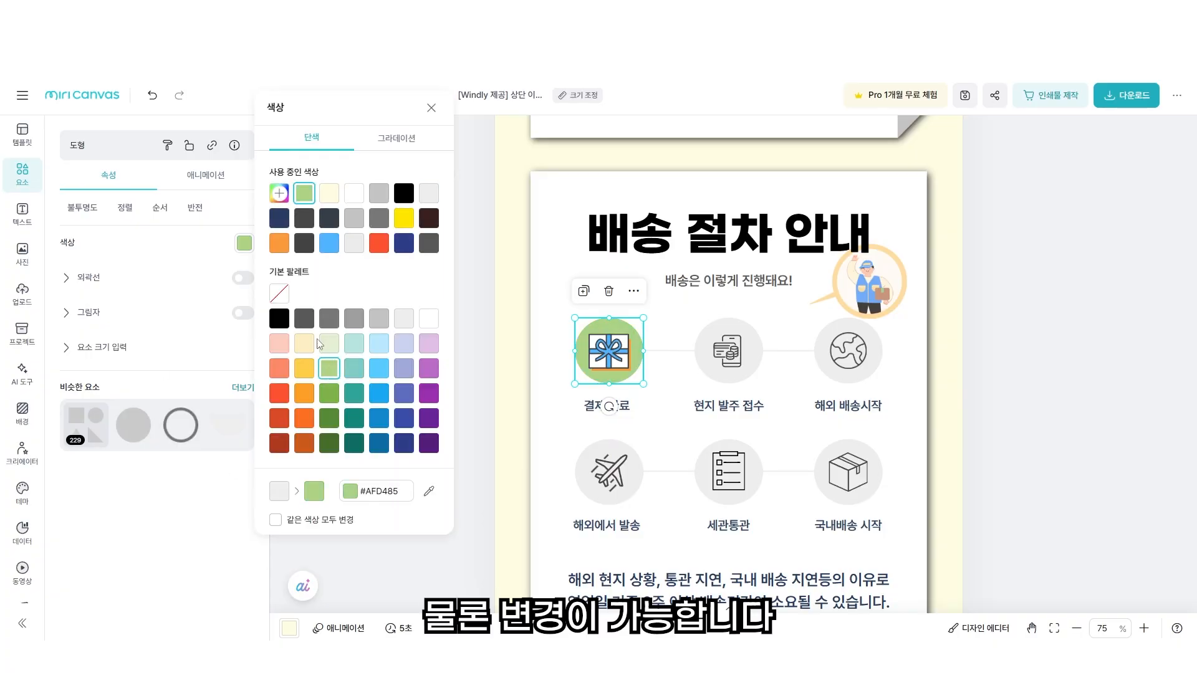
click(1034, 484)
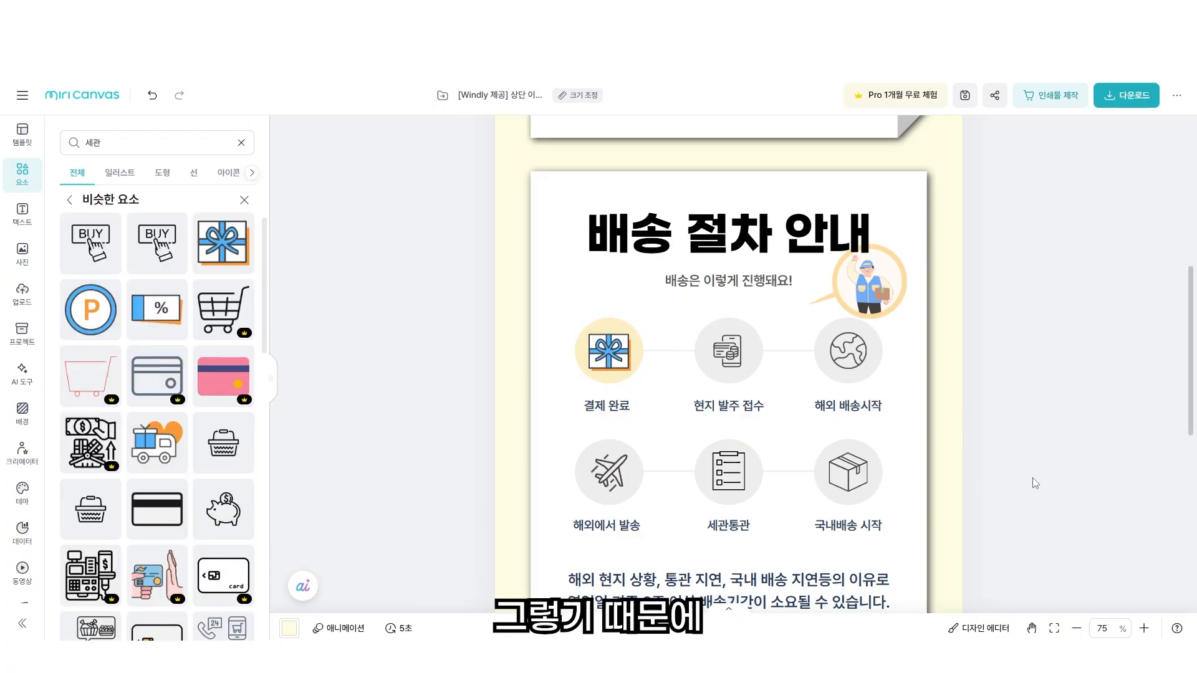
Recolour the "고객센터 문의" heading with the orange already used in the design.
scroll(737, 356, down, 5)
scroll(737, 355, down, 2)
click(709, 318)
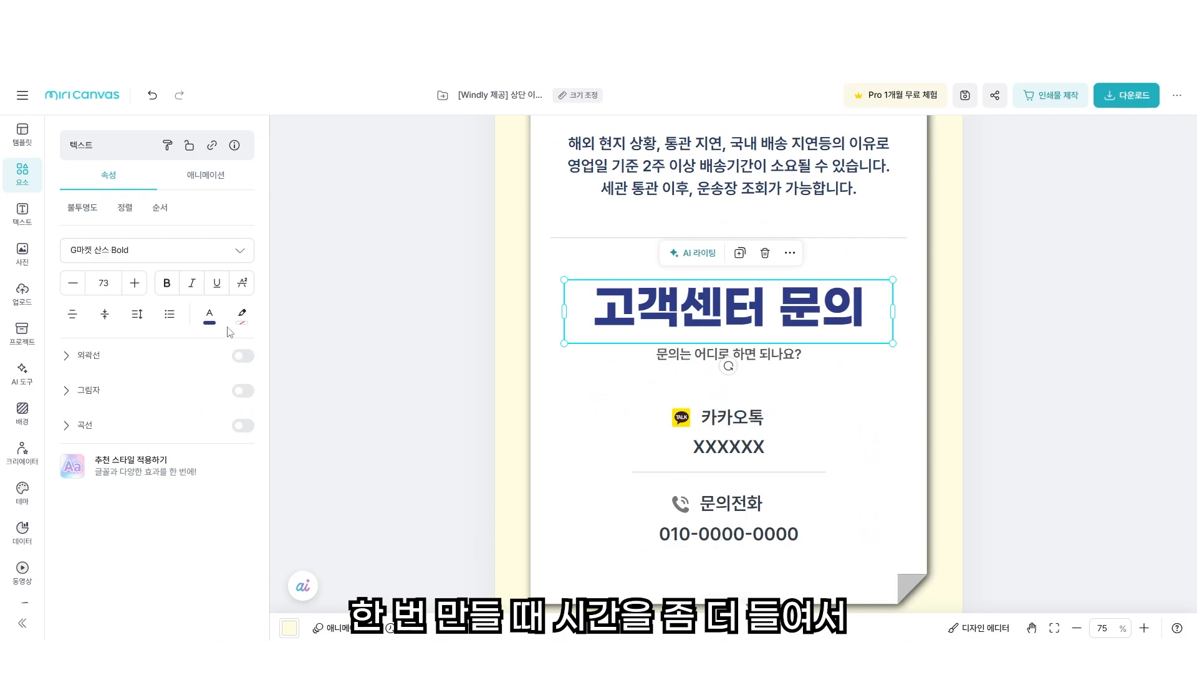
click(209, 314)
click(247, 251)
click(489, 346)
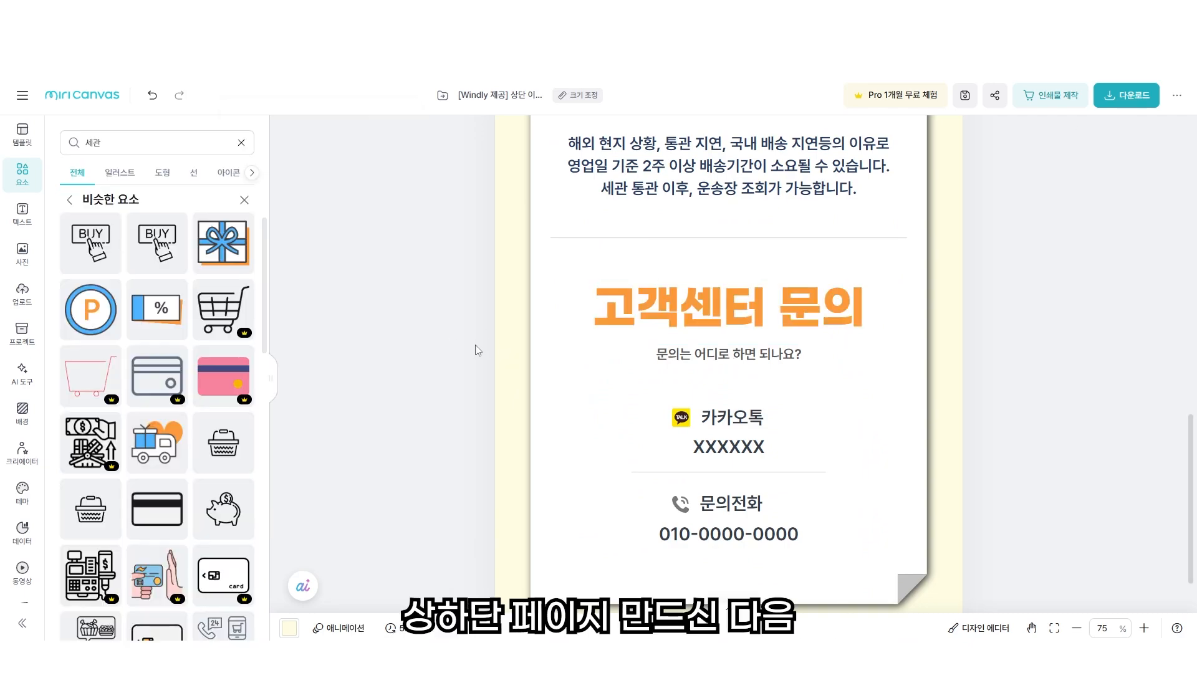
Download the finished notice page with the file format set to JPG (웹용).
click(1108, 102)
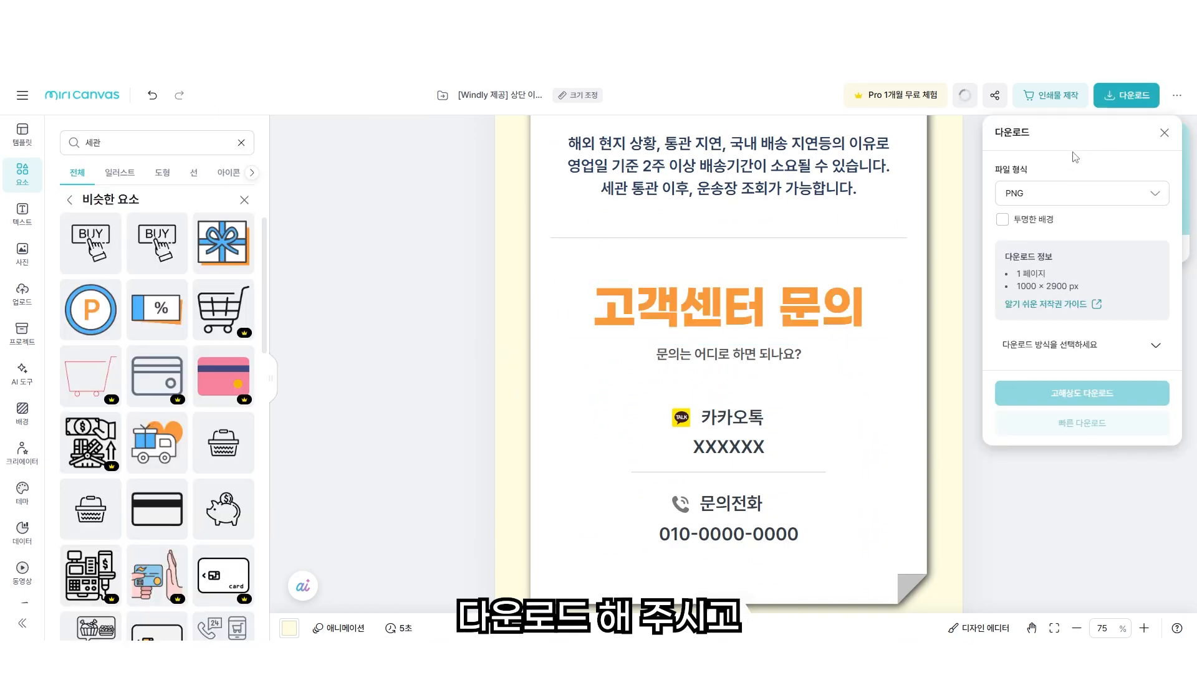
click(1054, 199)
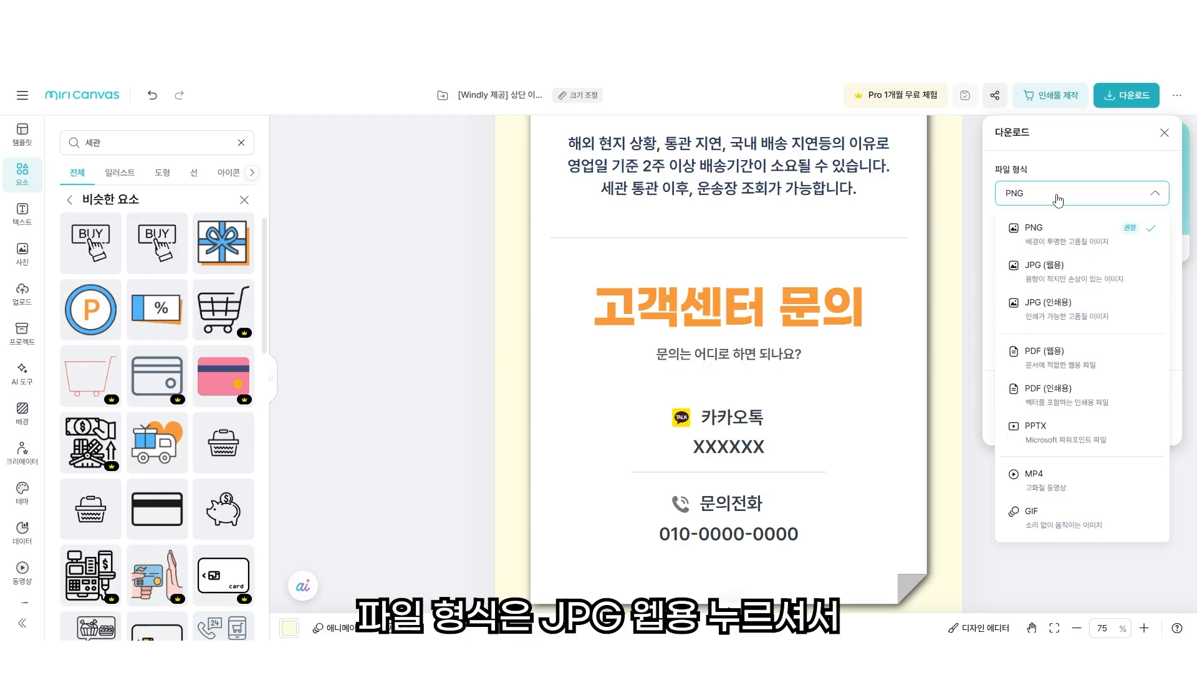
click(1082, 278)
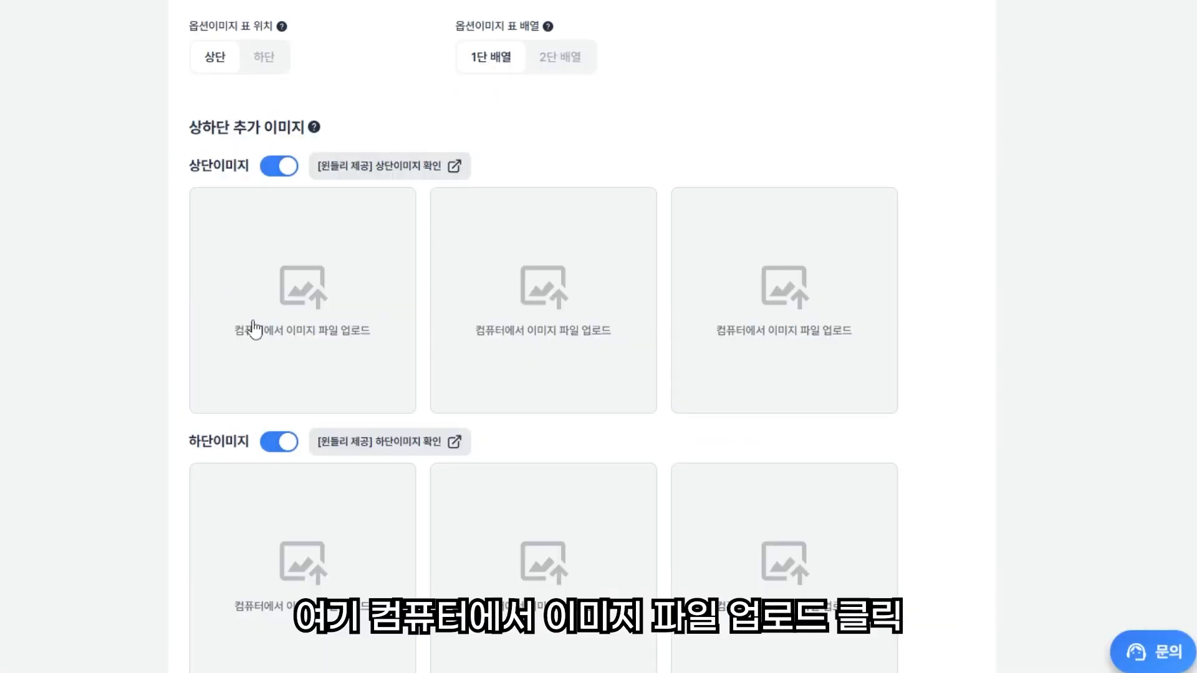
Upload the notice image to Windly's first 상단이미지 slot, remove it there and upload it to the first 하단이미지 slot instead.
click(303, 321)
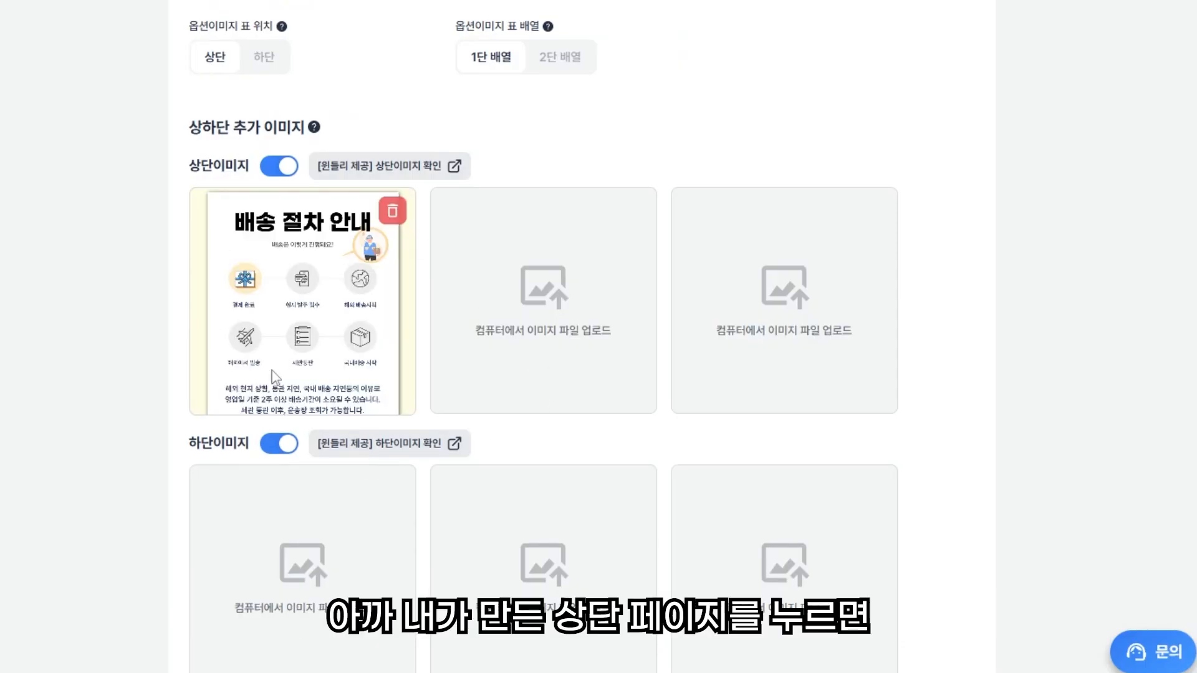
scroll(440, 198, down, 1)
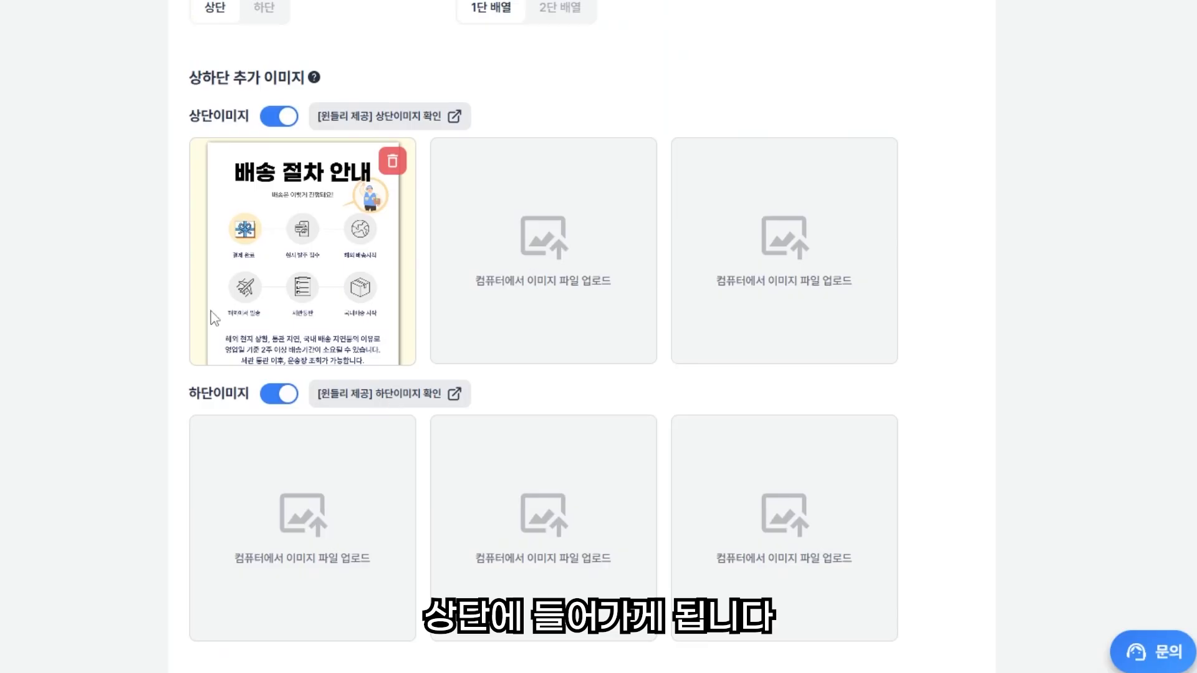
click(393, 162)
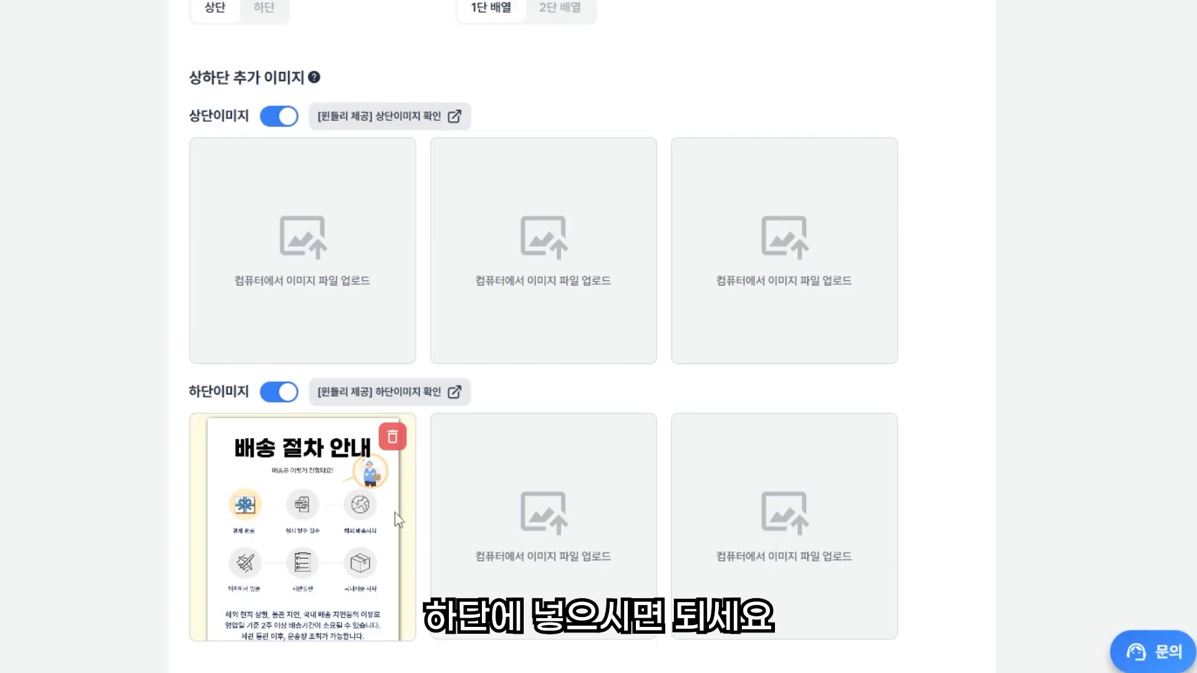
Open Windly's 하단이미지 template in MiriCanvas and change its blue page background to pale yellow.
click(386, 391)
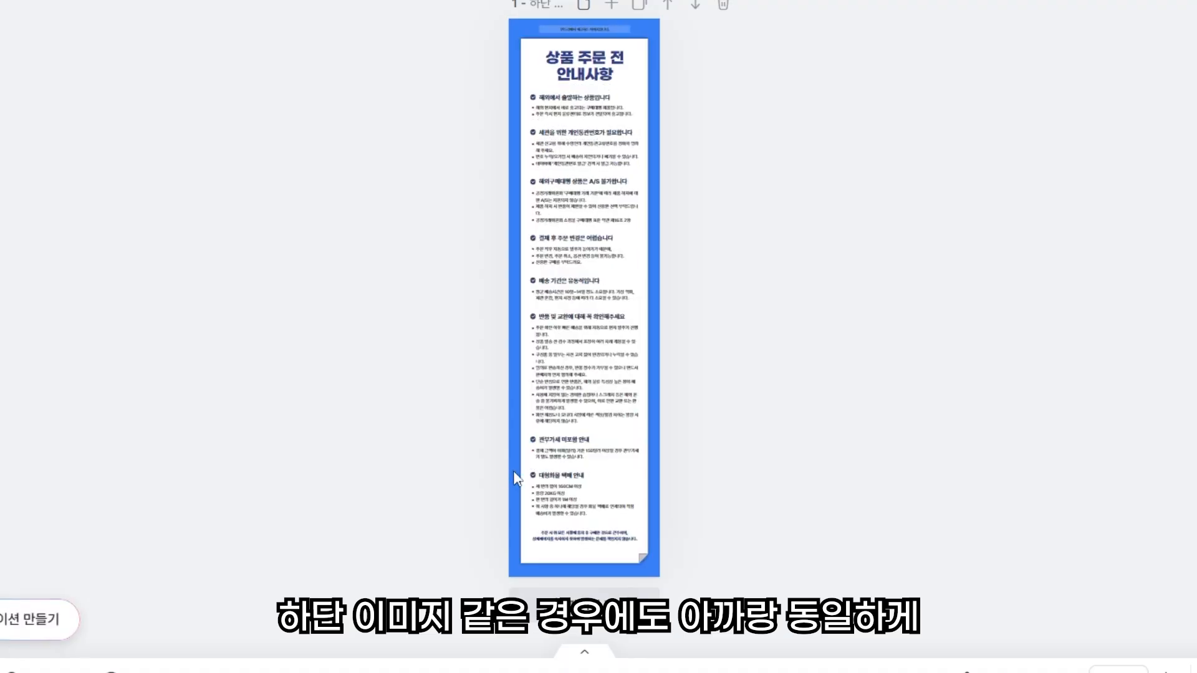
scroll(422, 433, up, 4)
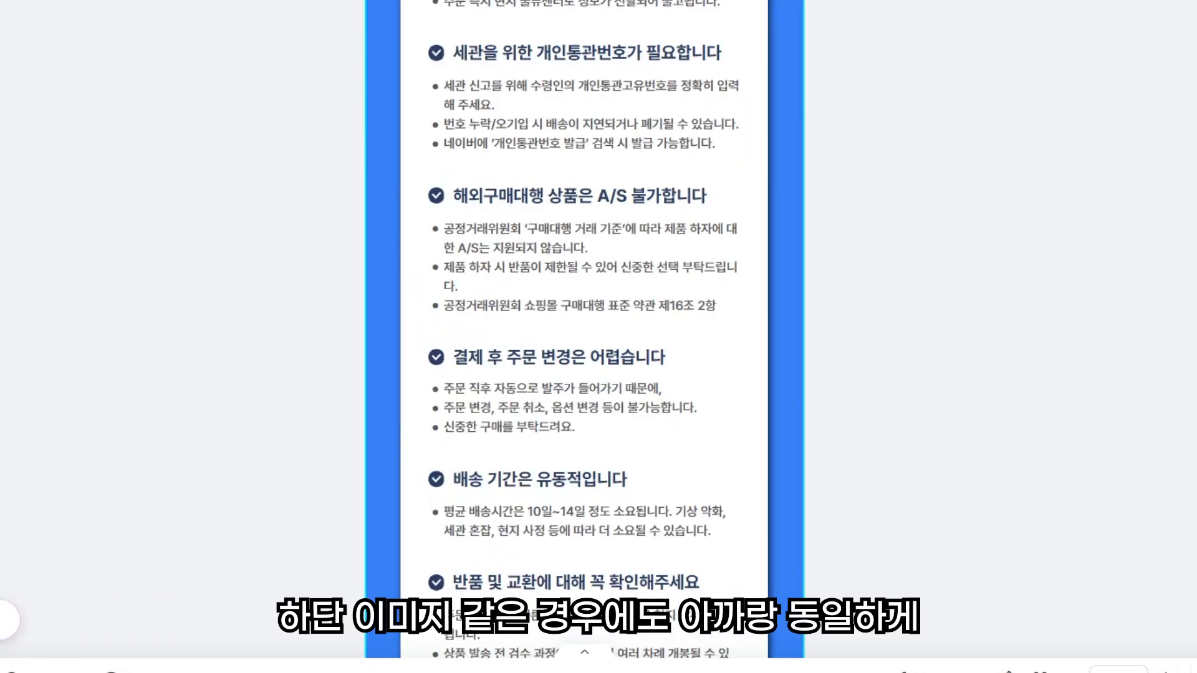
click(23, 411)
click(308, 347)
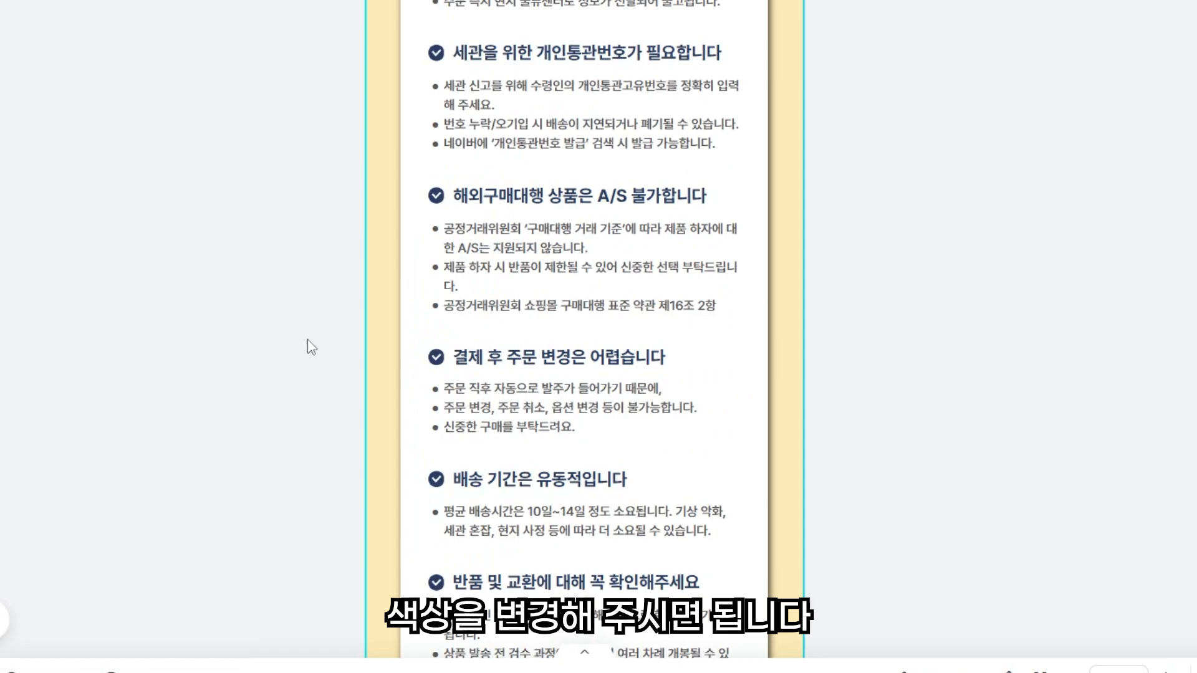
scroll(574, 358, up, 5)
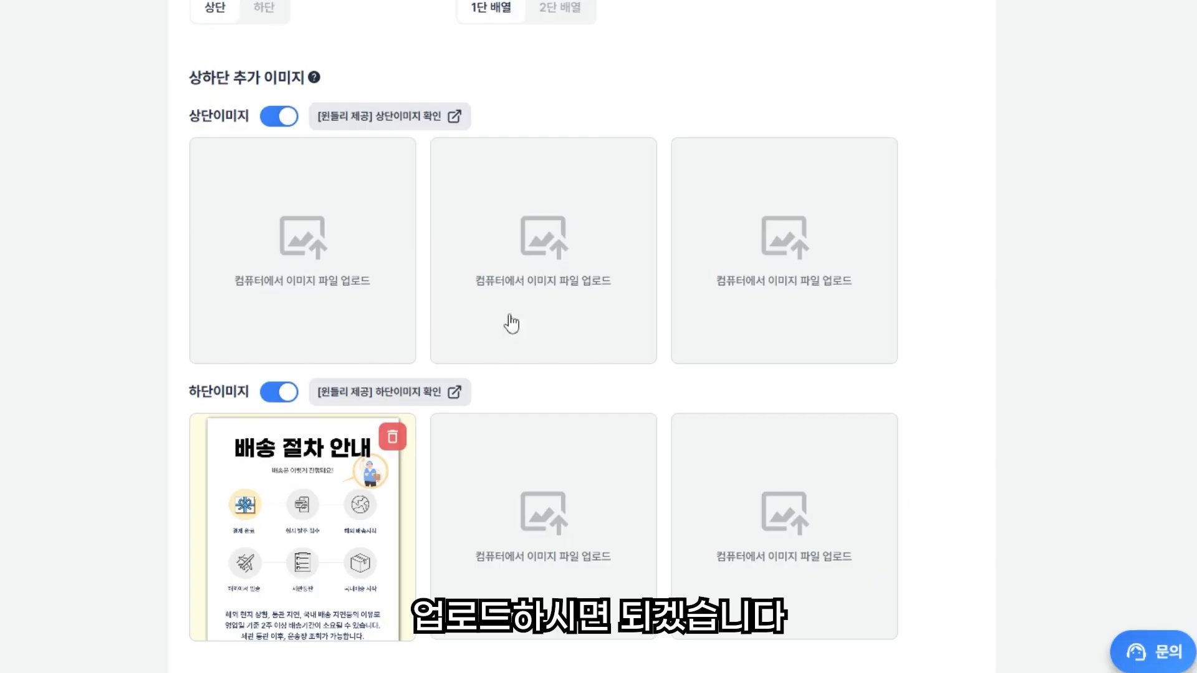
Back in Windly, enter the seller's nickname as the thumbnail watermark text and preview the watermark.
scroll(584, 464, down, 3)
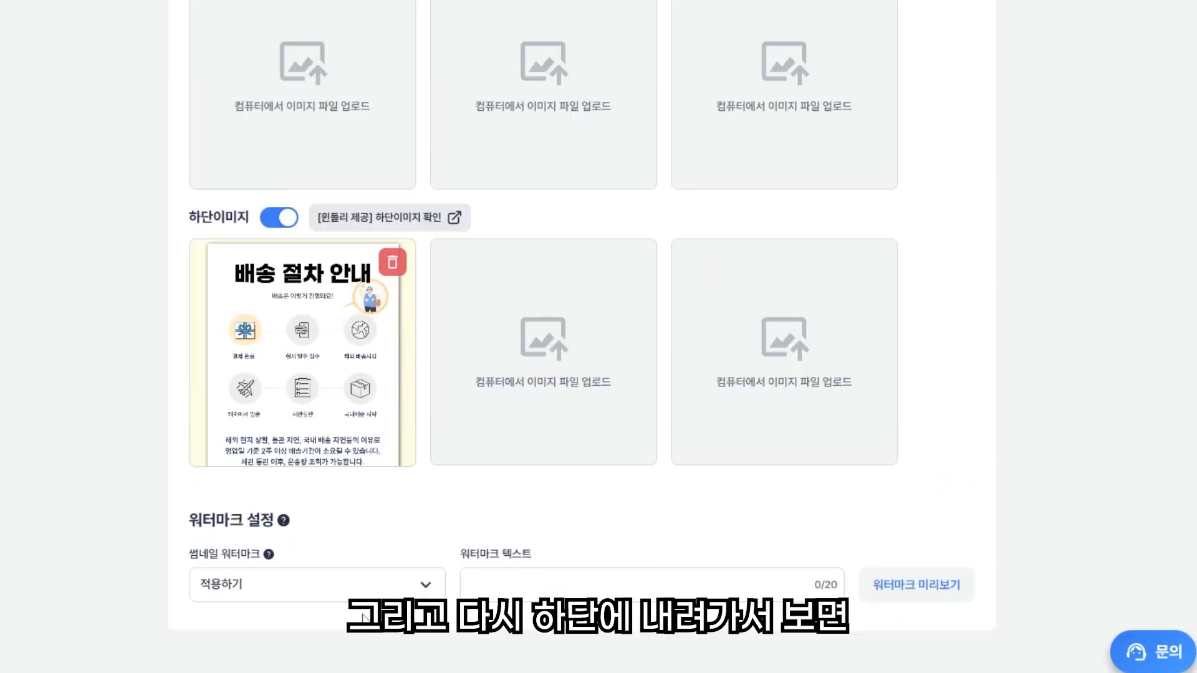
click(420, 588)
click(502, 589)
text(김토깨)
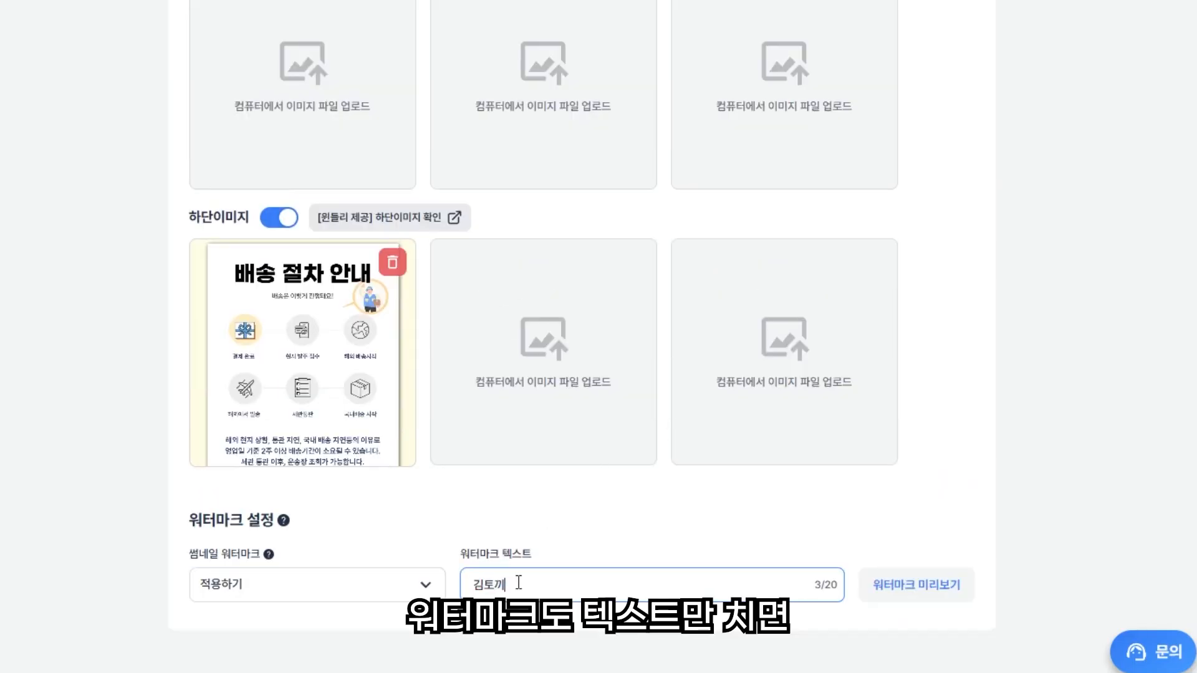
click(915, 585)
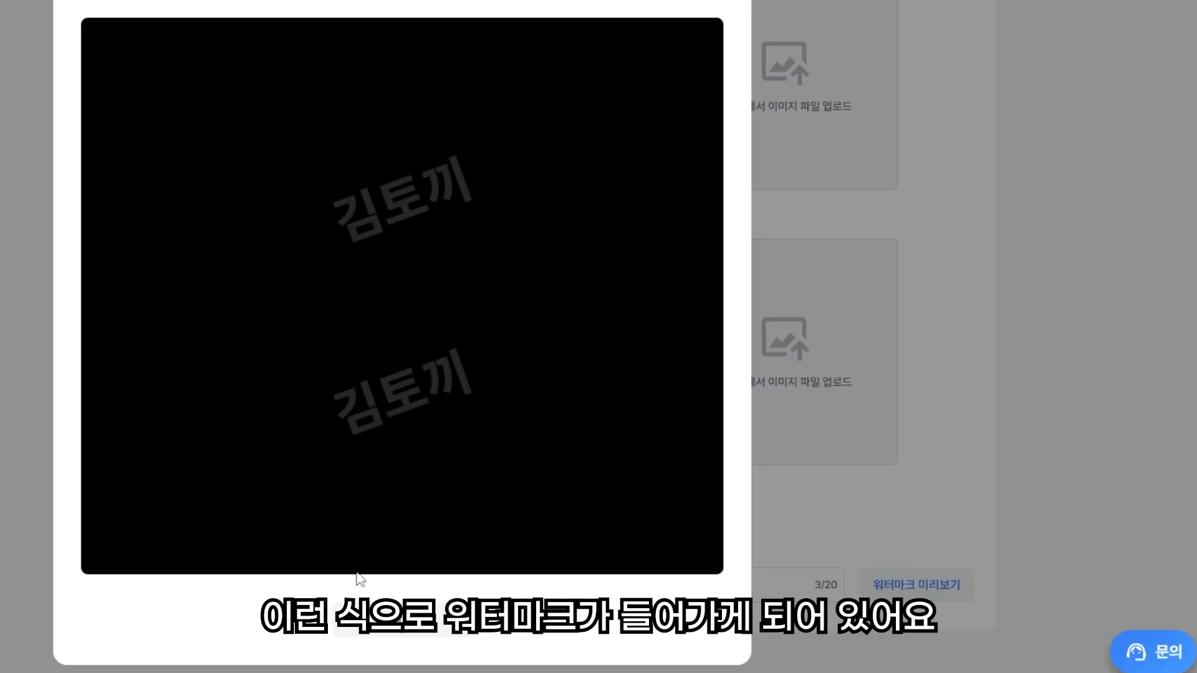
key(Escape)
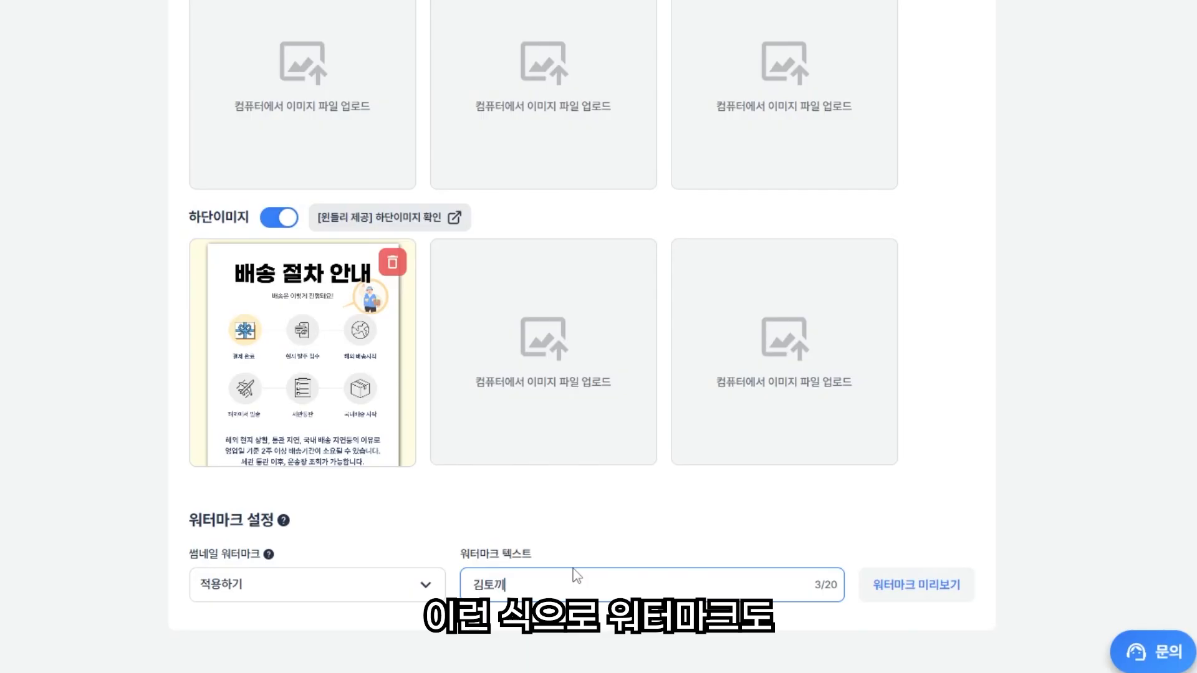